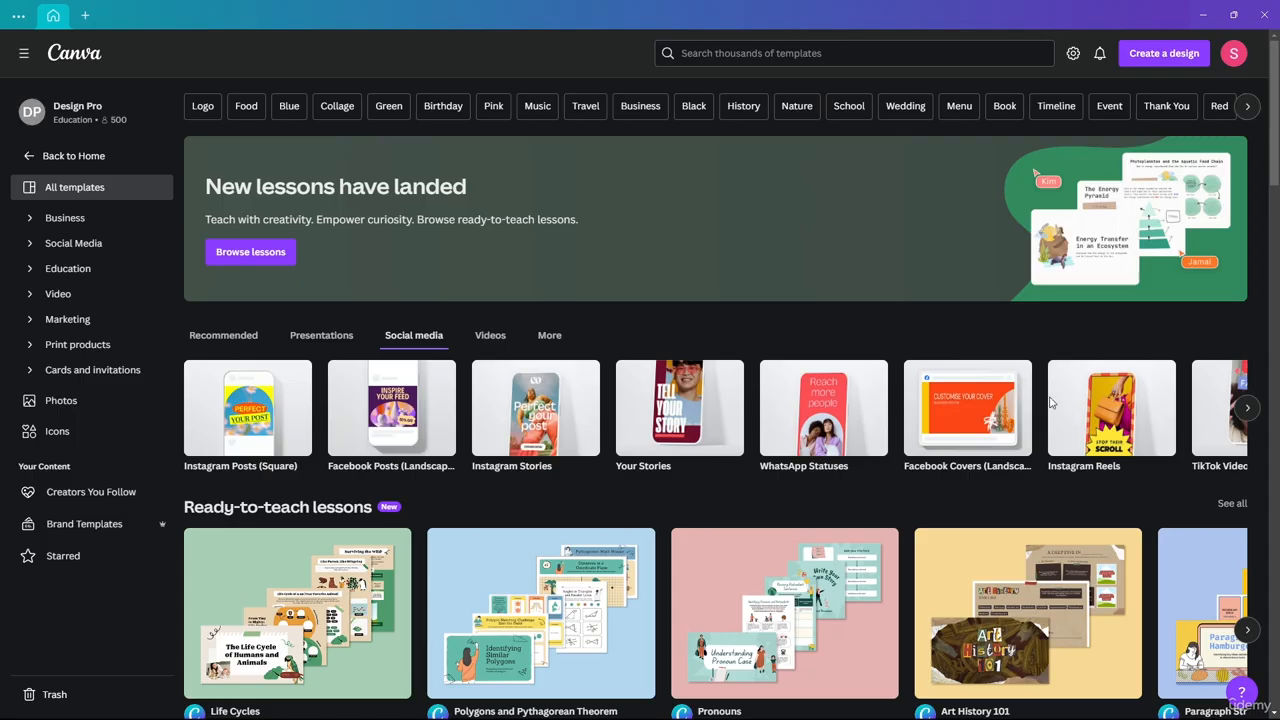
# - Look through the social media template categories and open the Instagram Posts (Square) templates
pyautogui.click(1247, 407)
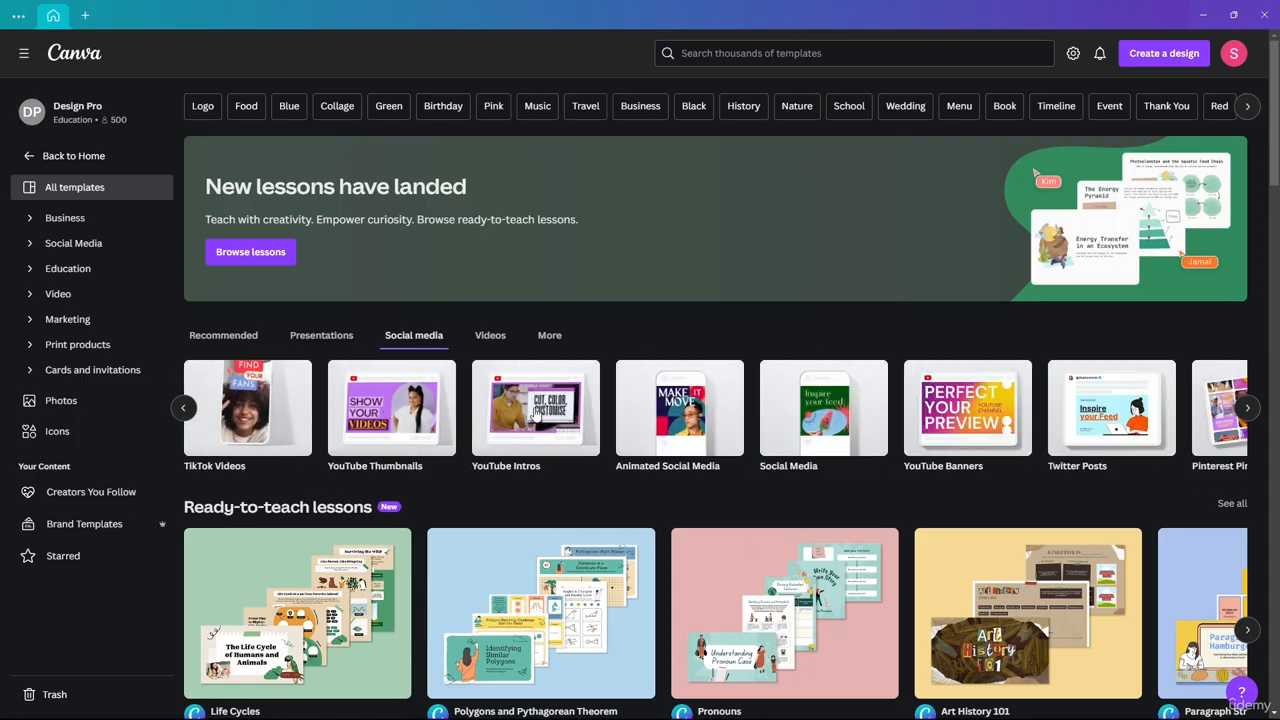
pyautogui.click(1247, 407)
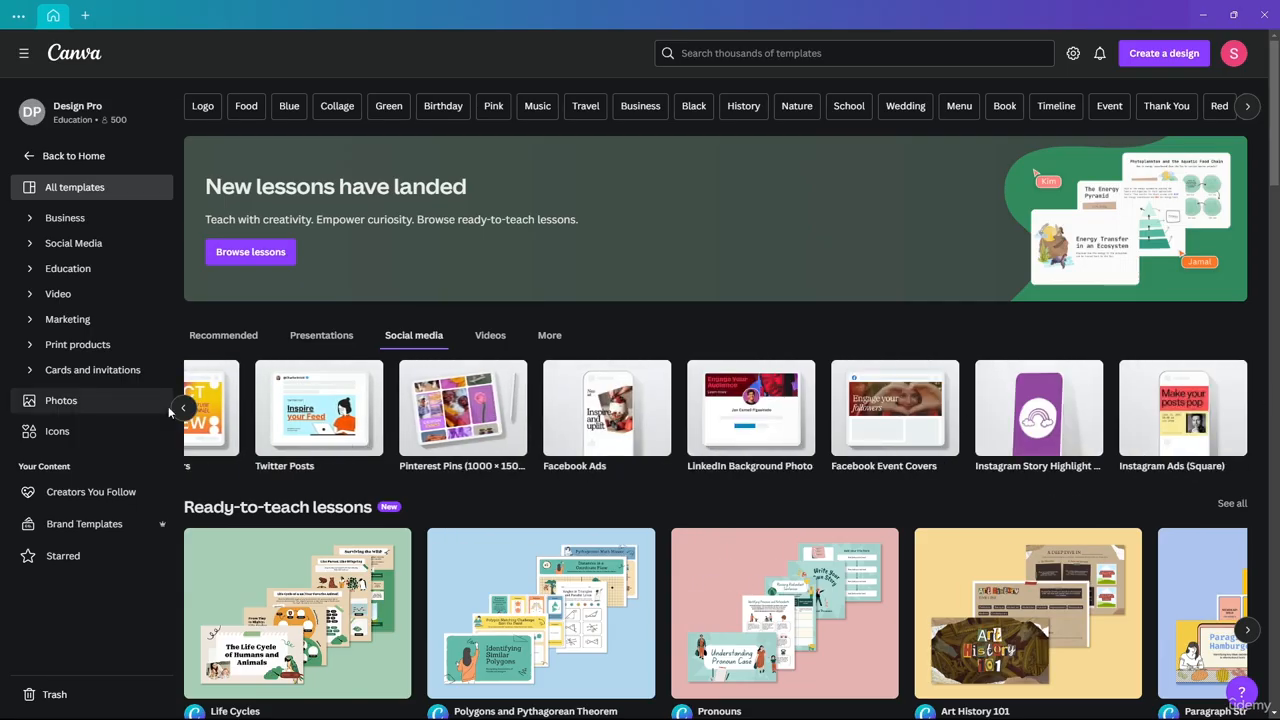
pyautogui.click(183, 408)
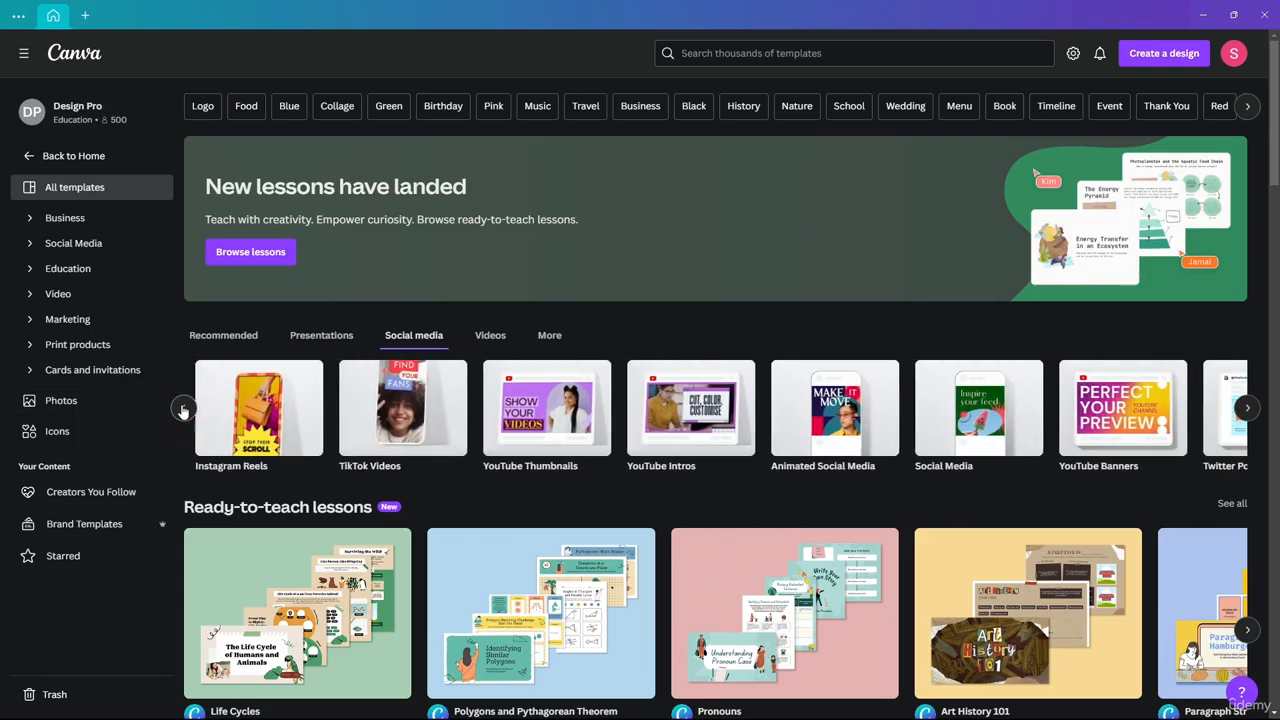
pyautogui.click(183, 408)
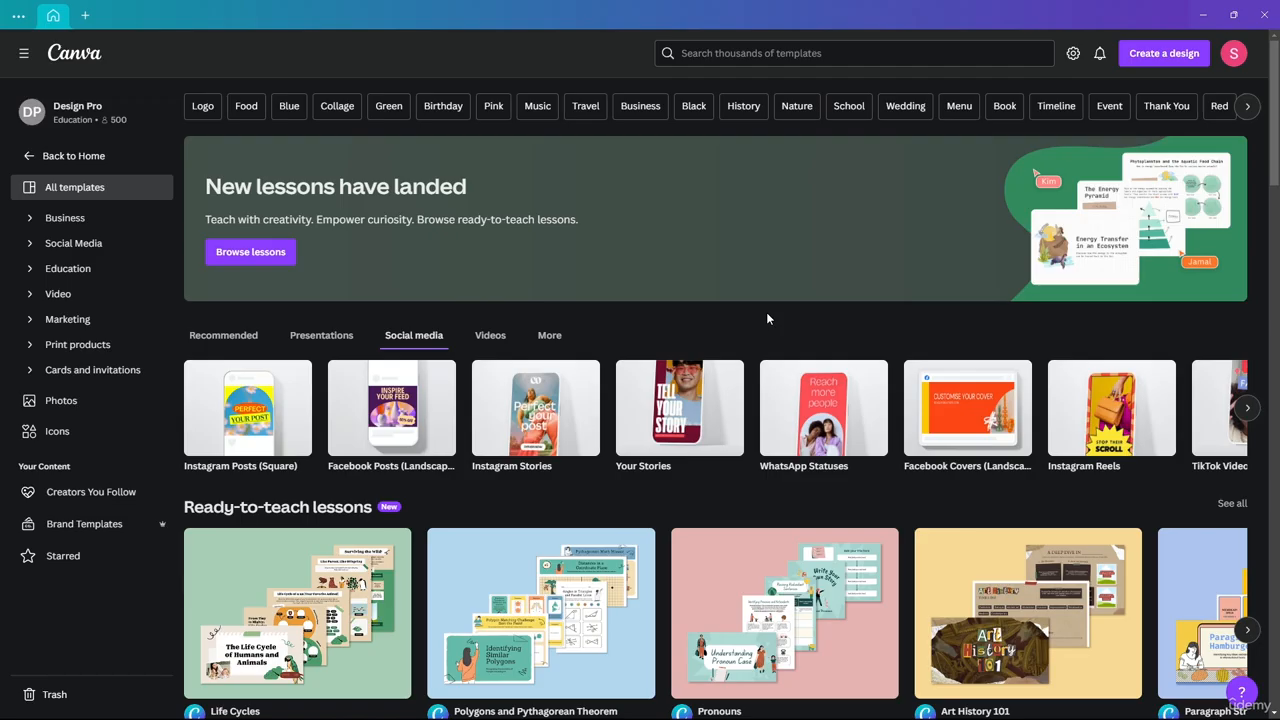
pyautogui.click(232, 425)
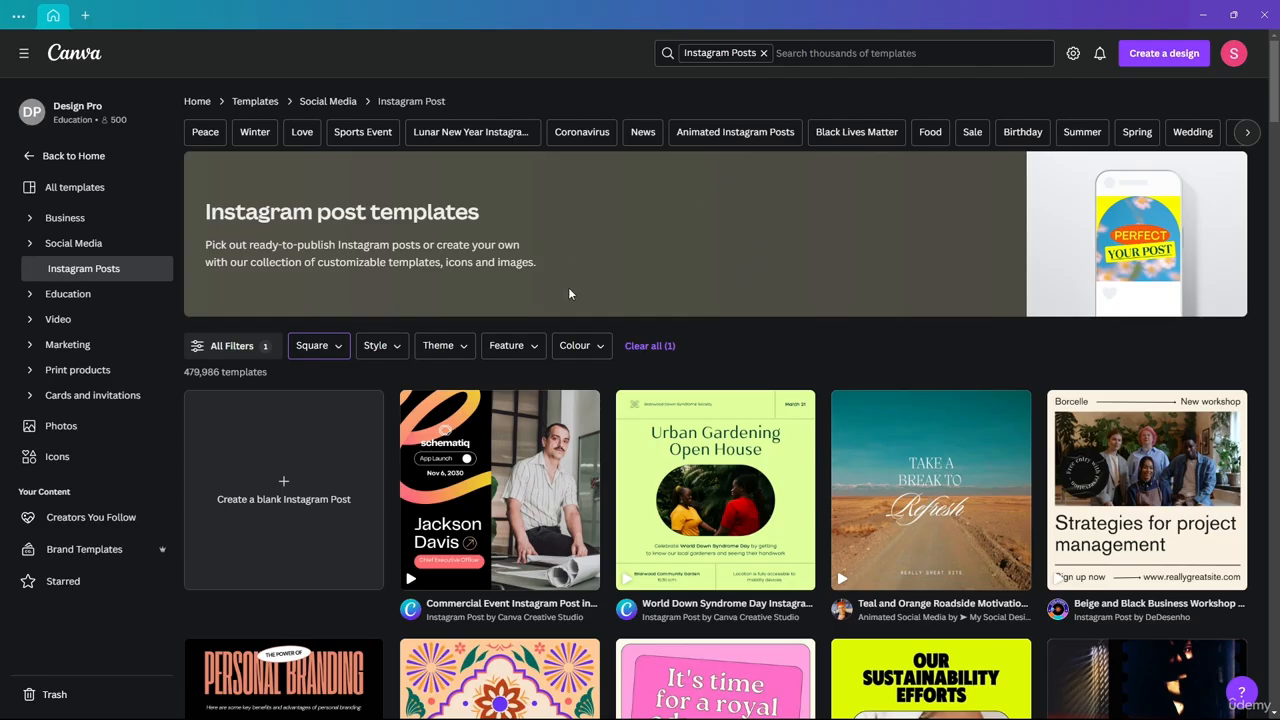
# - Find the Grey Photo Collage New Arrivals Instagram Post template and open it for customising
pyautogui.scroll(-2, 619, 321)
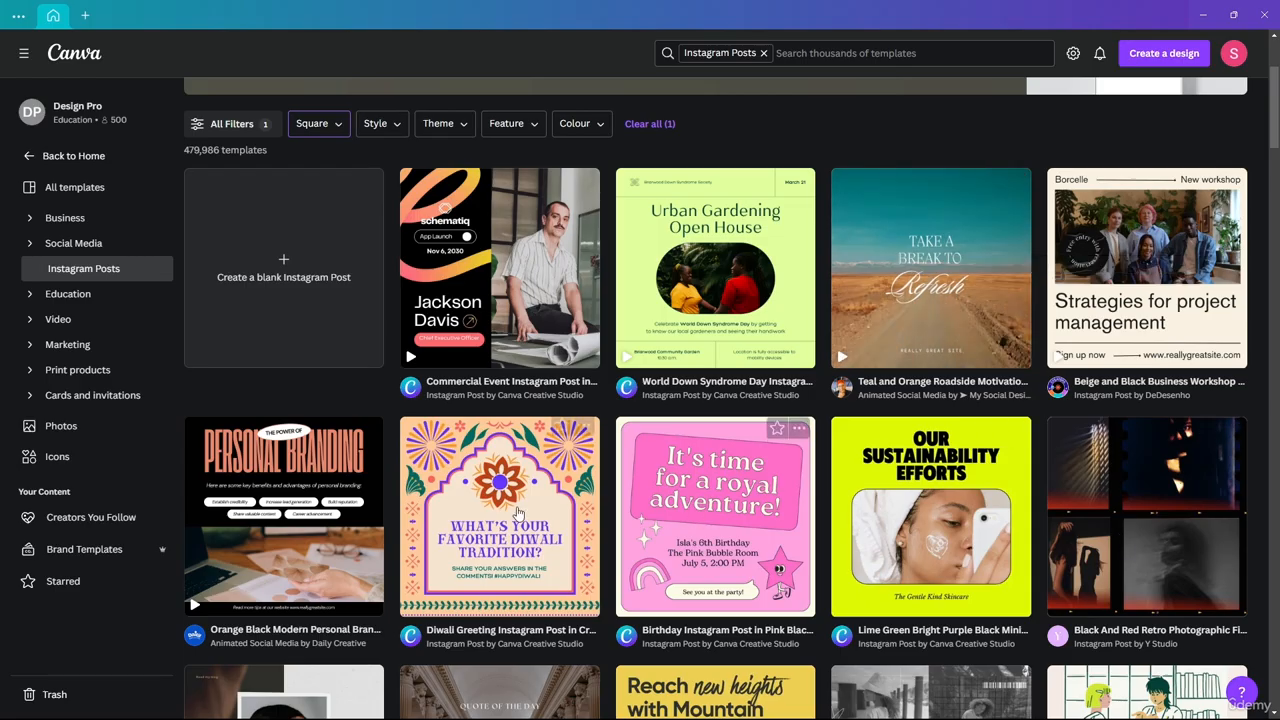
pyautogui.scroll(-2, 306, 502)
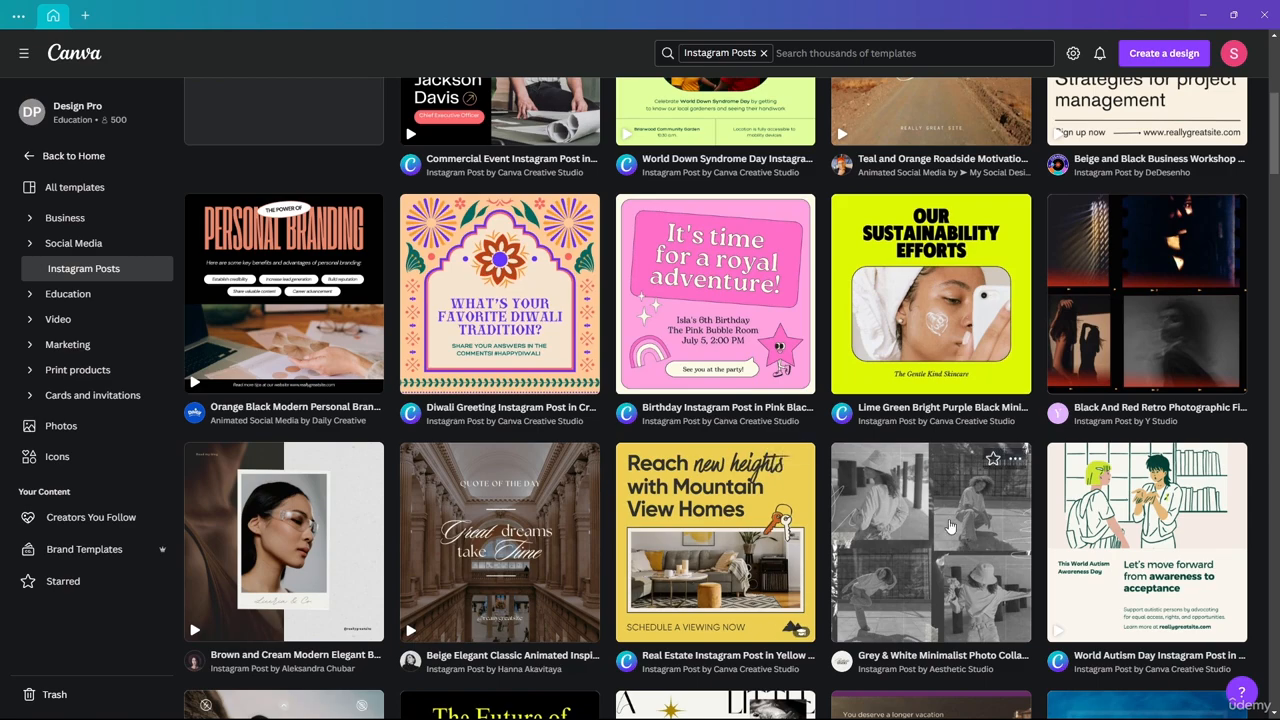
pyautogui.scroll(-2, 1228, 443)
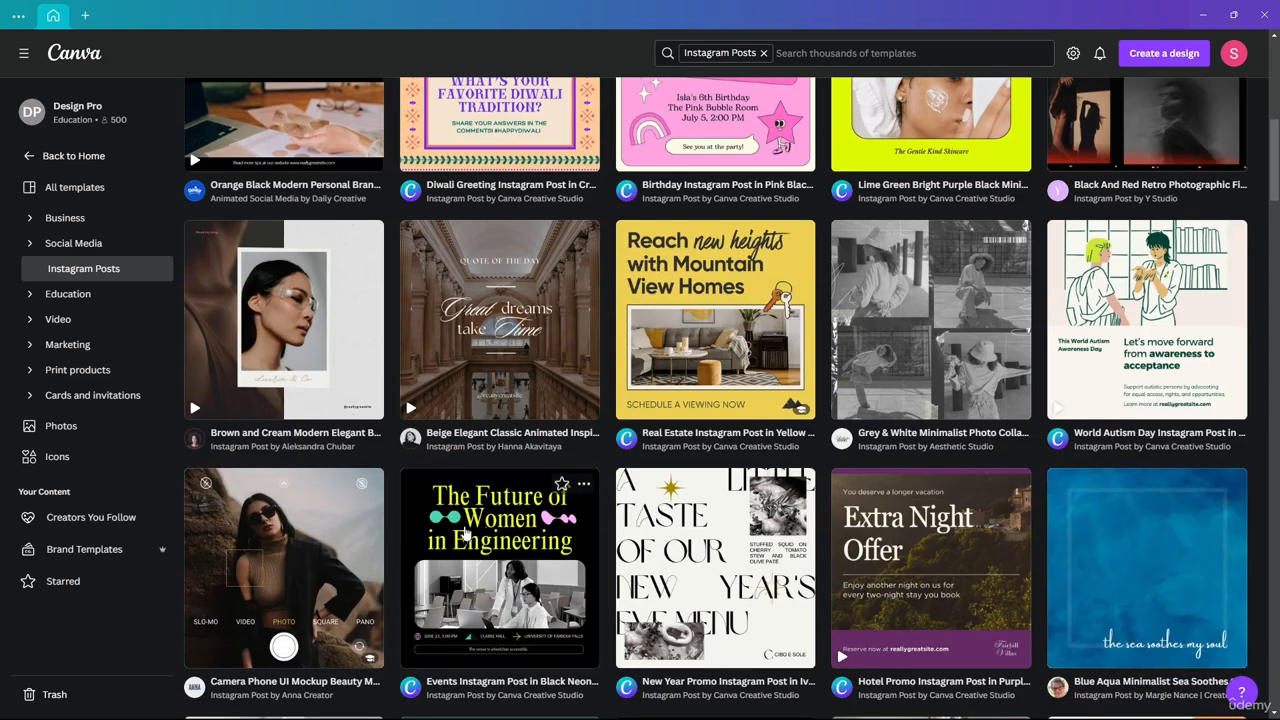
pyautogui.scroll(-3, 589, 375)
pyautogui.scroll(-2, 640, 395)
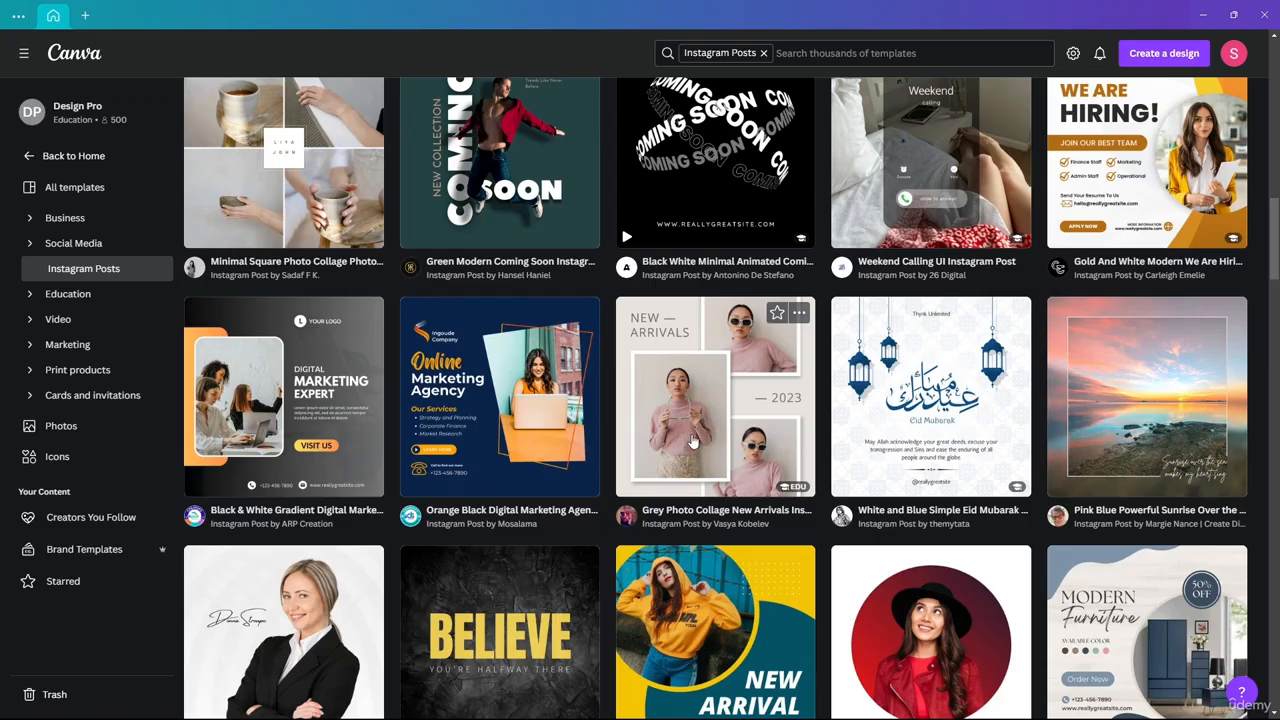
pyautogui.click(716, 408)
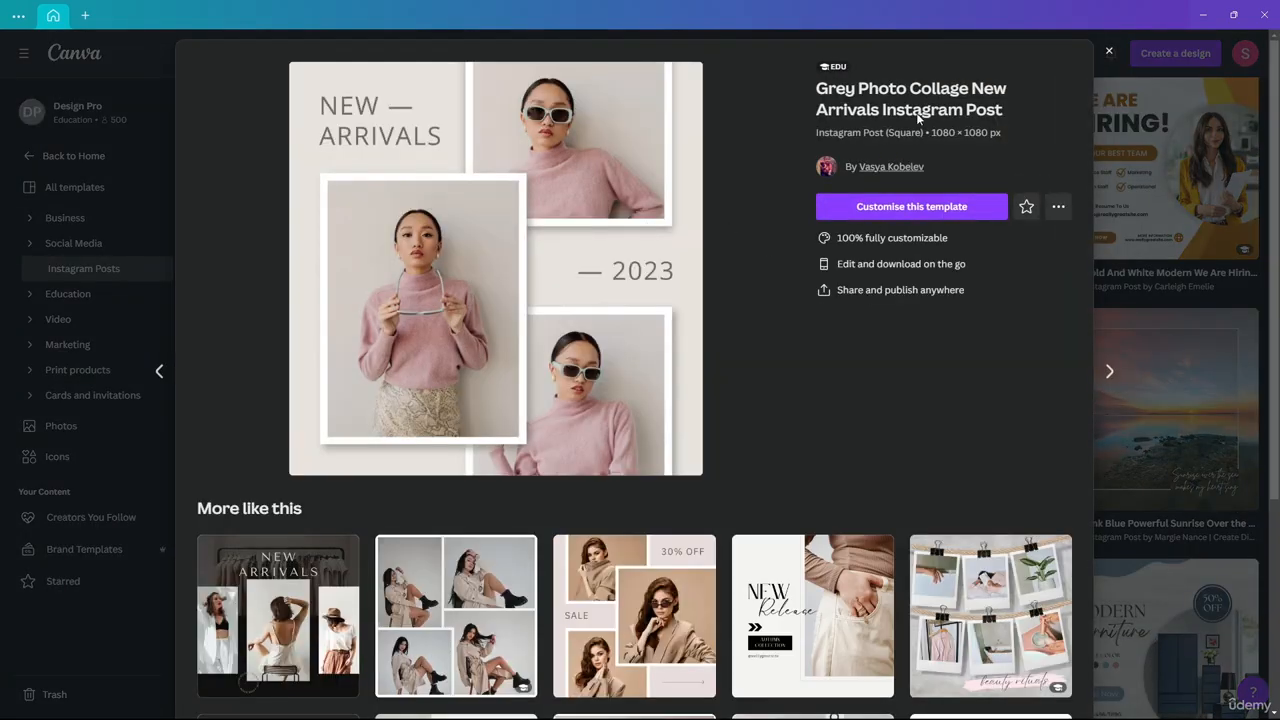
pyautogui.click(894, 207)
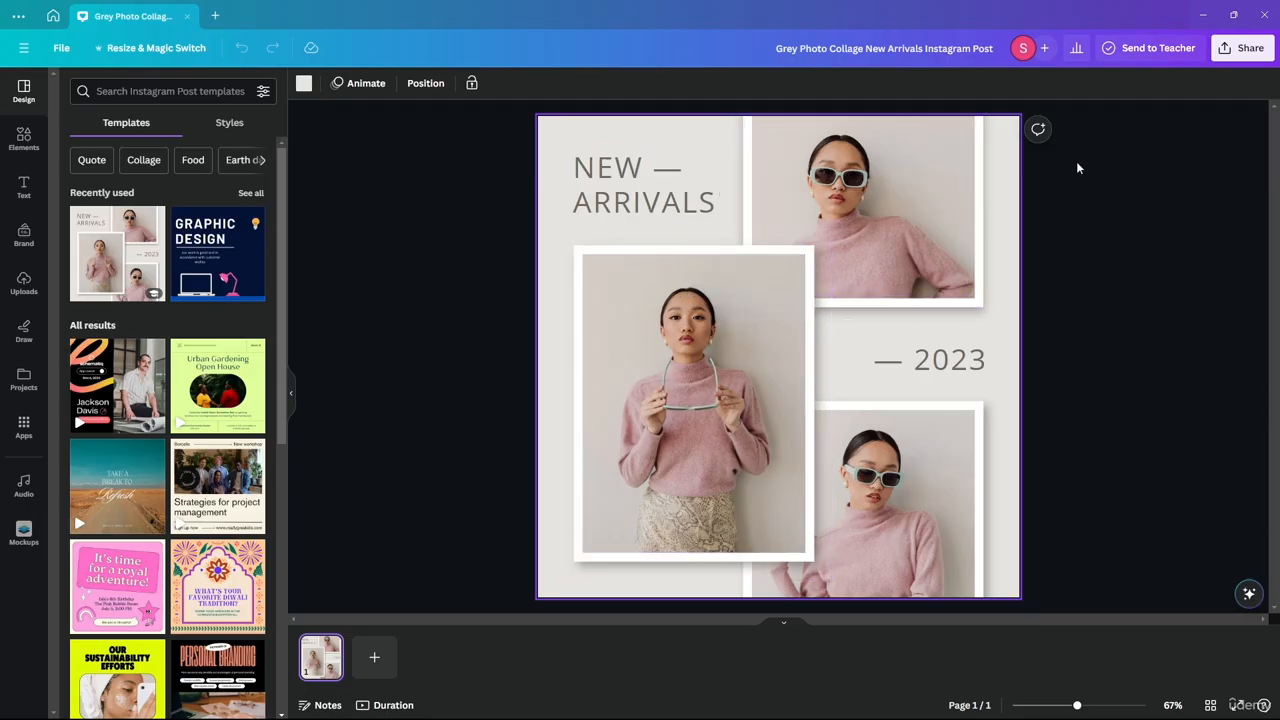
# - Delete all elements and the background of the collage template to leave a blank page
pyautogui.moveTo(1076, 161); pyautogui.dragTo(418, 517)
pyautogui.press('Delete')
pyautogui.press('Delete')
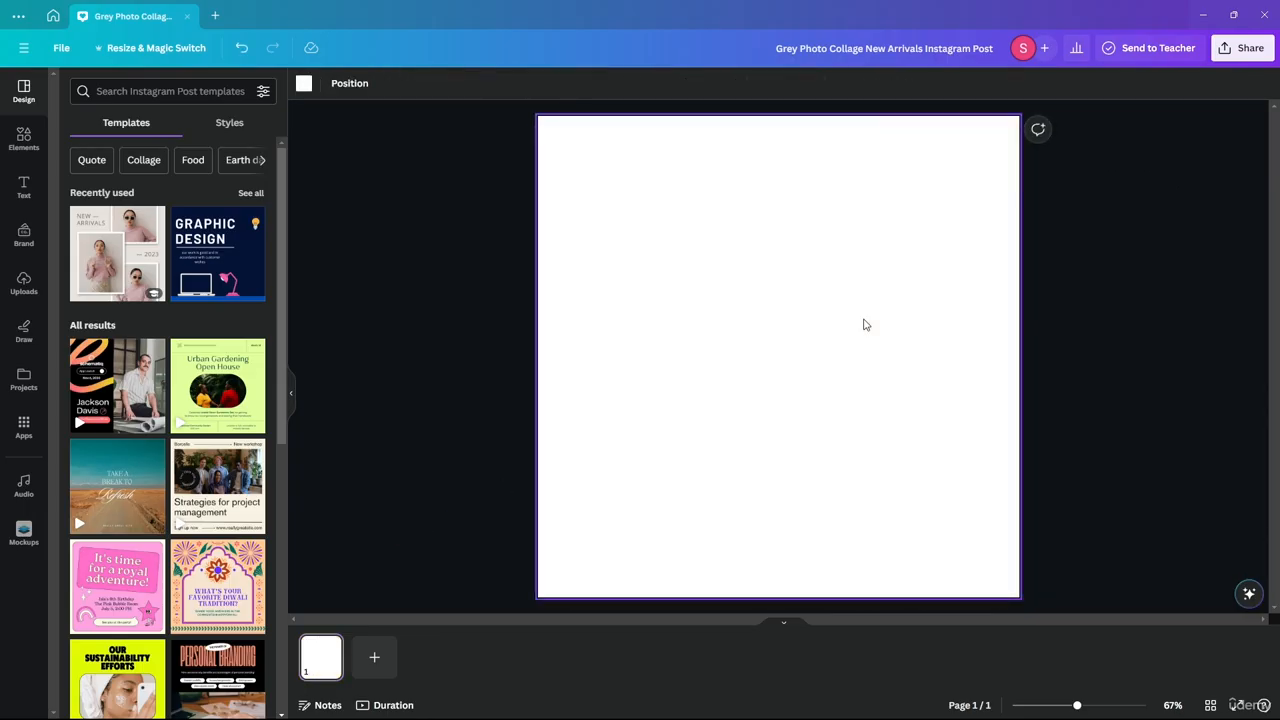
pyautogui.click(476, 395)
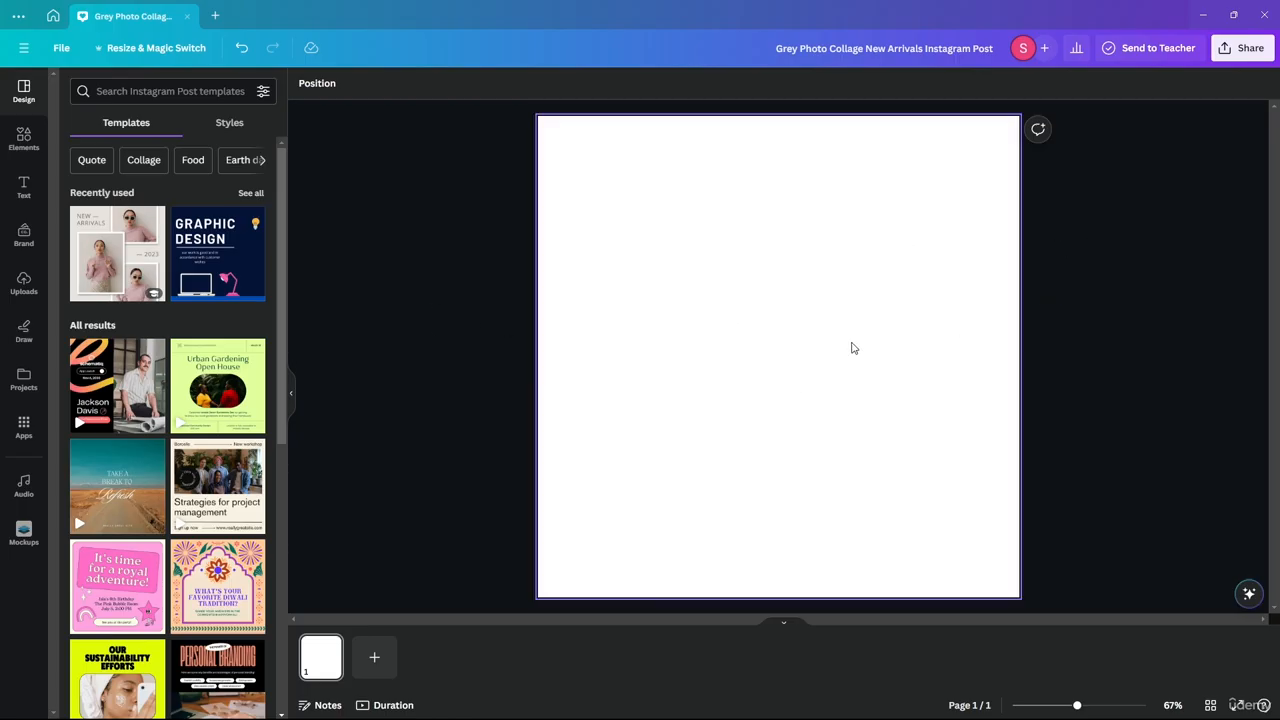
pyautogui.moveTo(852, 348); pyautogui.dragTo(668, 280)
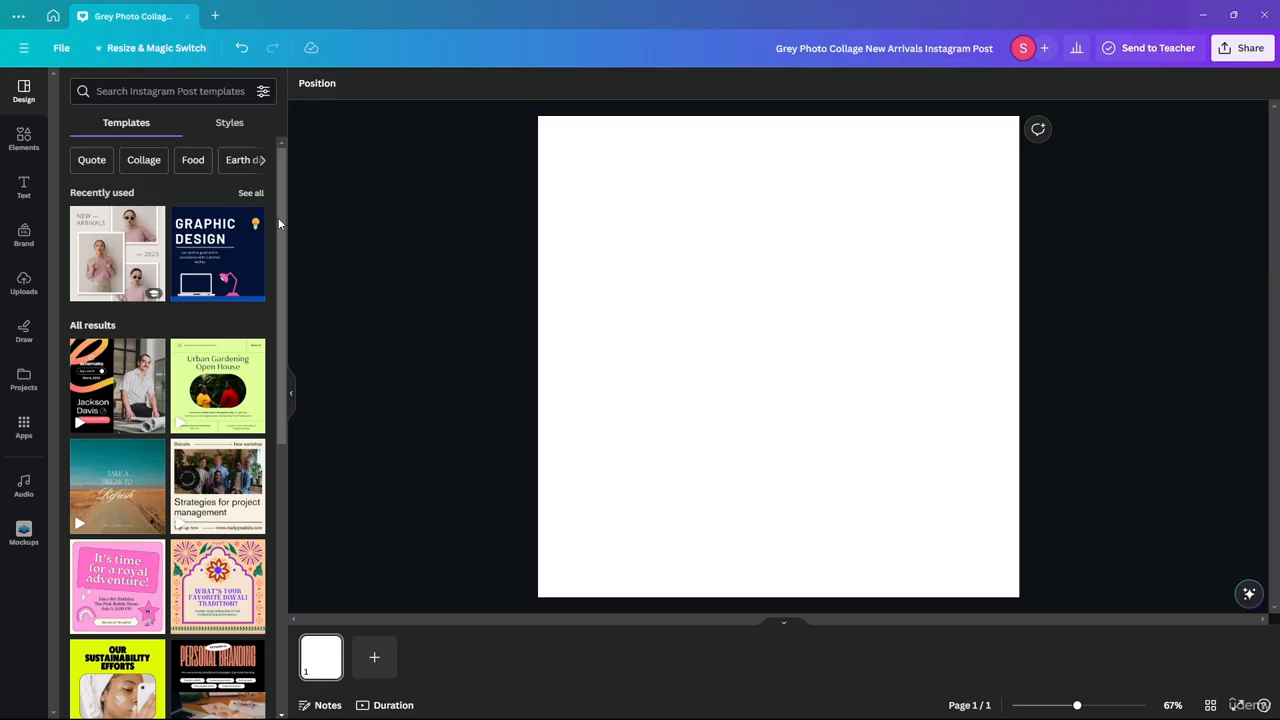
# - Add a rounded square to the upper-left part of the page and a plain square below it
pyautogui.click(24, 138)
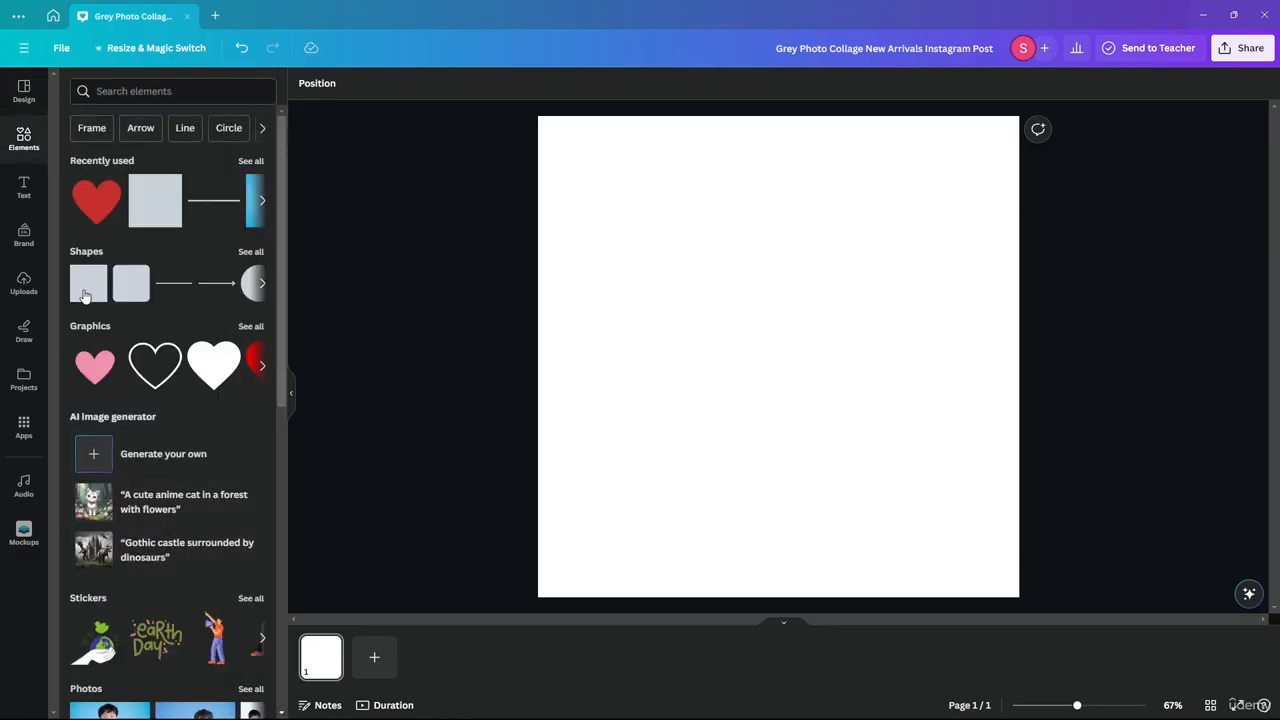
pyautogui.click(251, 251)
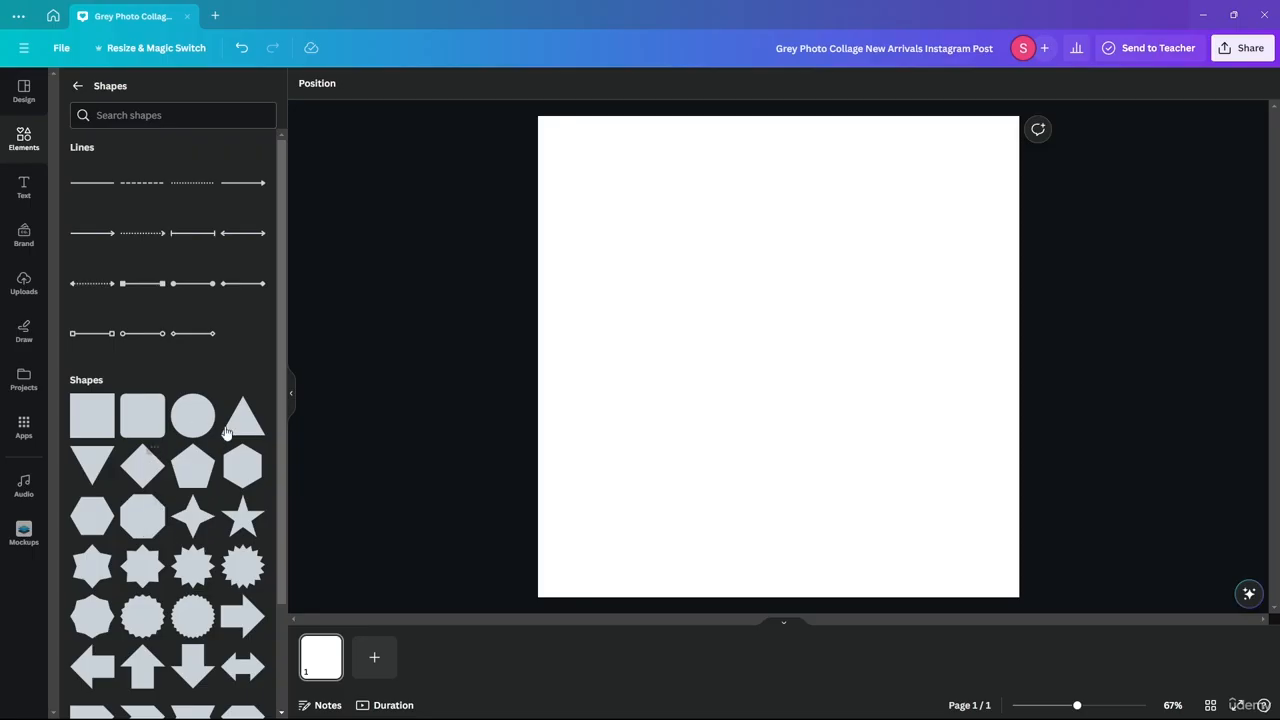
pyautogui.moveTo(140, 423); pyautogui.dragTo(694, 334)
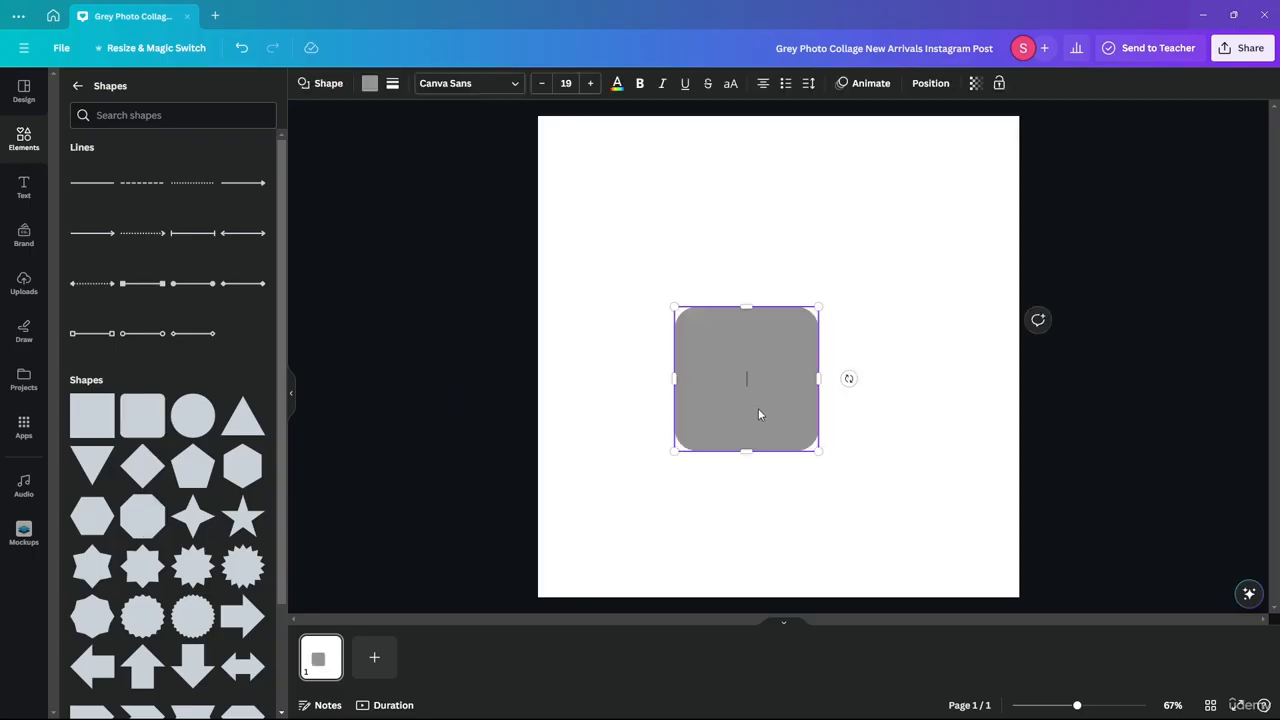
pyautogui.moveTo(758, 414); pyautogui.dragTo(695, 319)
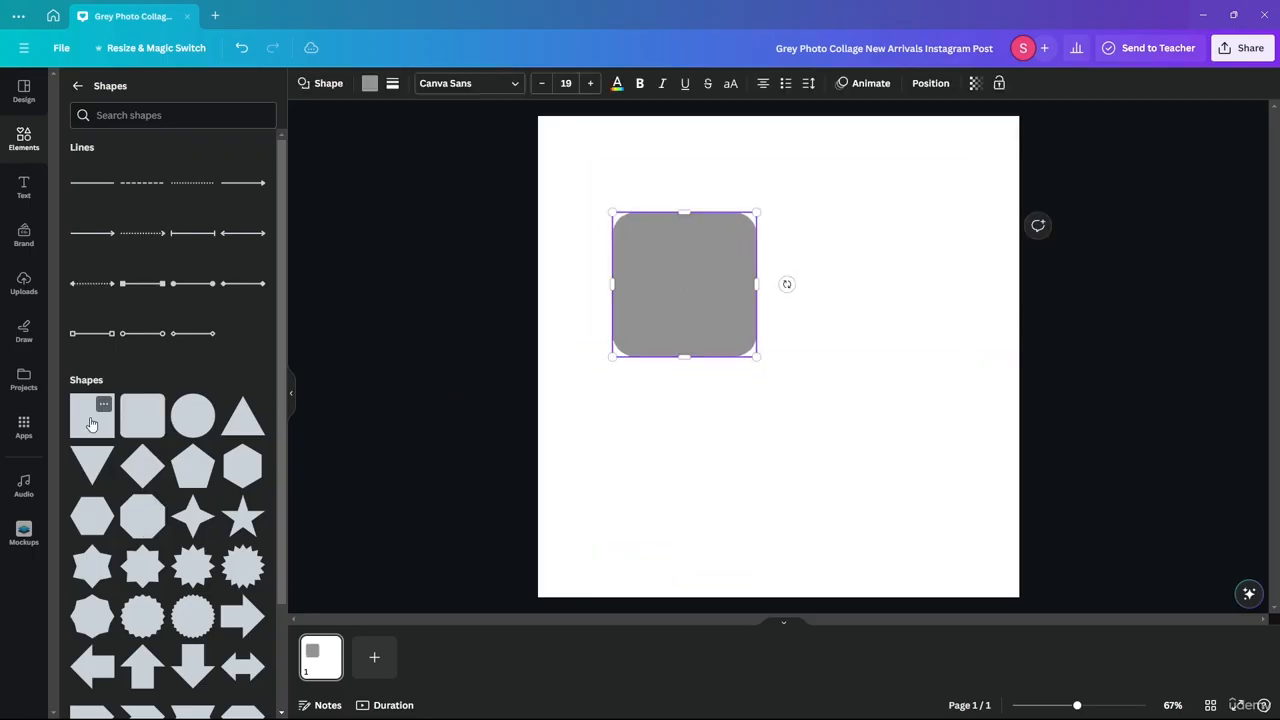
pyautogui.moveTo(90, 424); pyautogui.dragTo(714, 417)
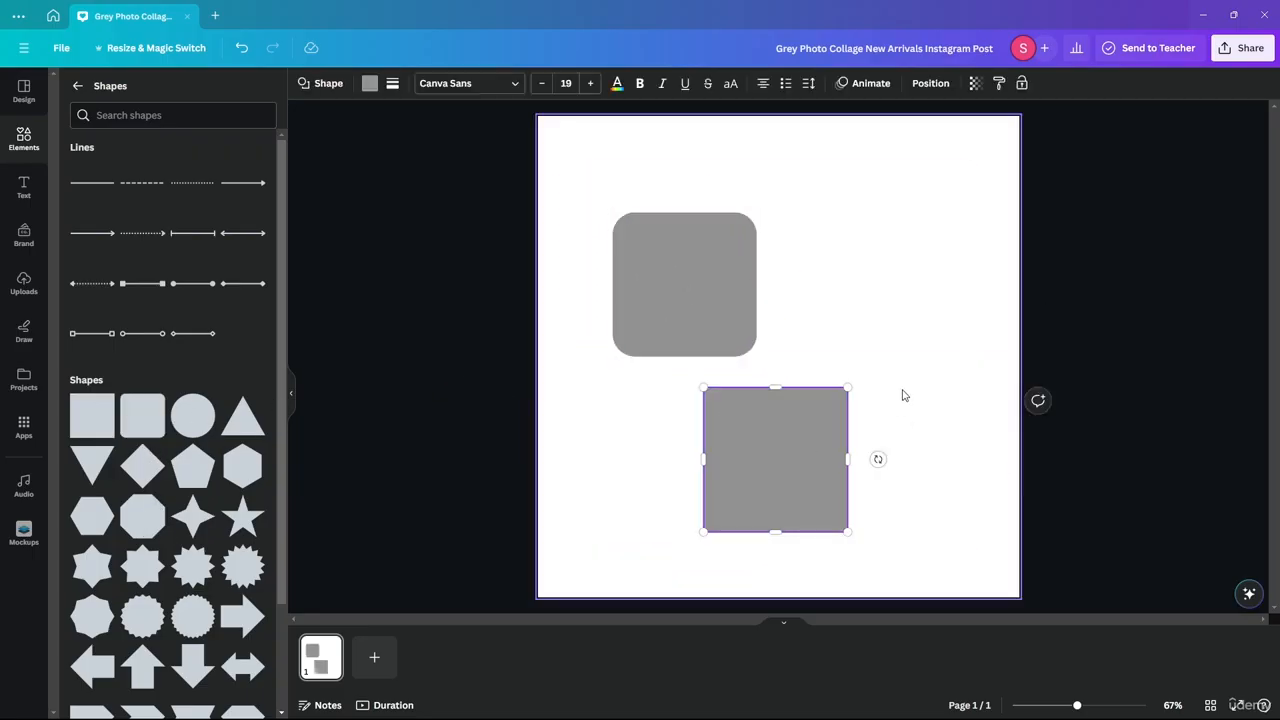
# - Move the plain square's layer beneath the rounded square, directly above the background
pyautogui.click(928, 83)
pyautogui.click(220, 88)
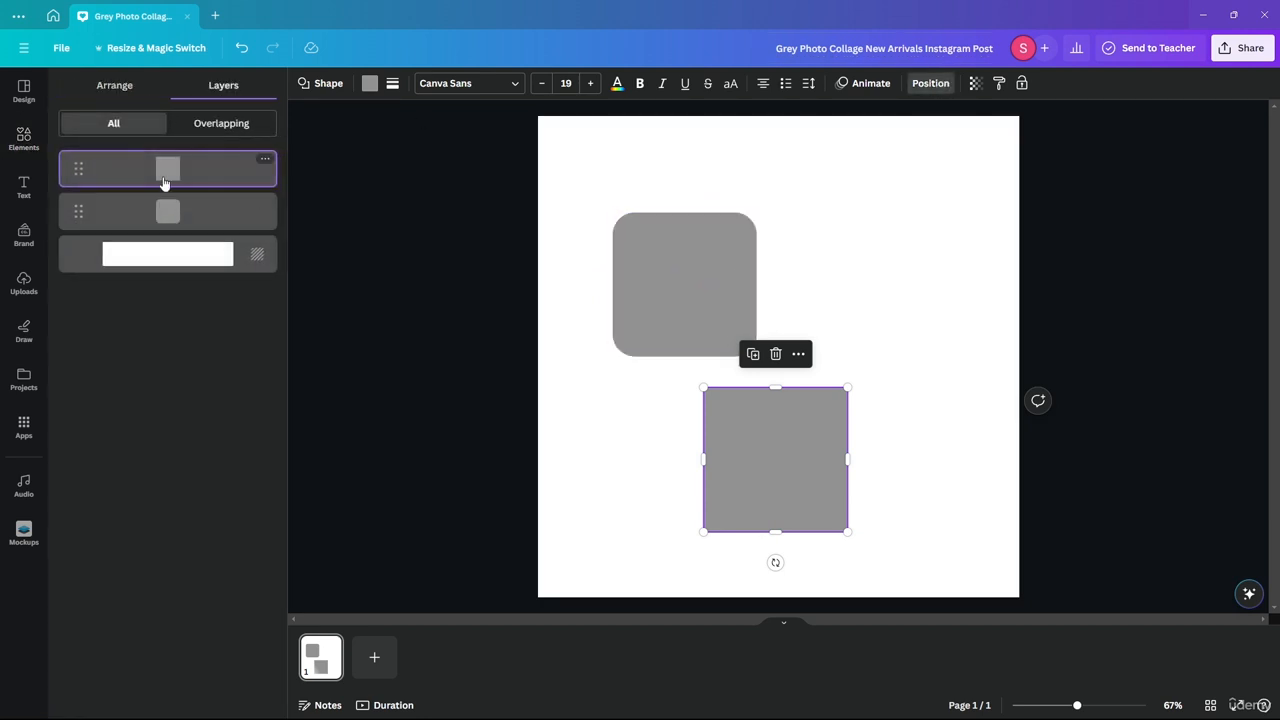
pyautogui.moveTo(165, 181); pyautogui.dragTo(168, 215)
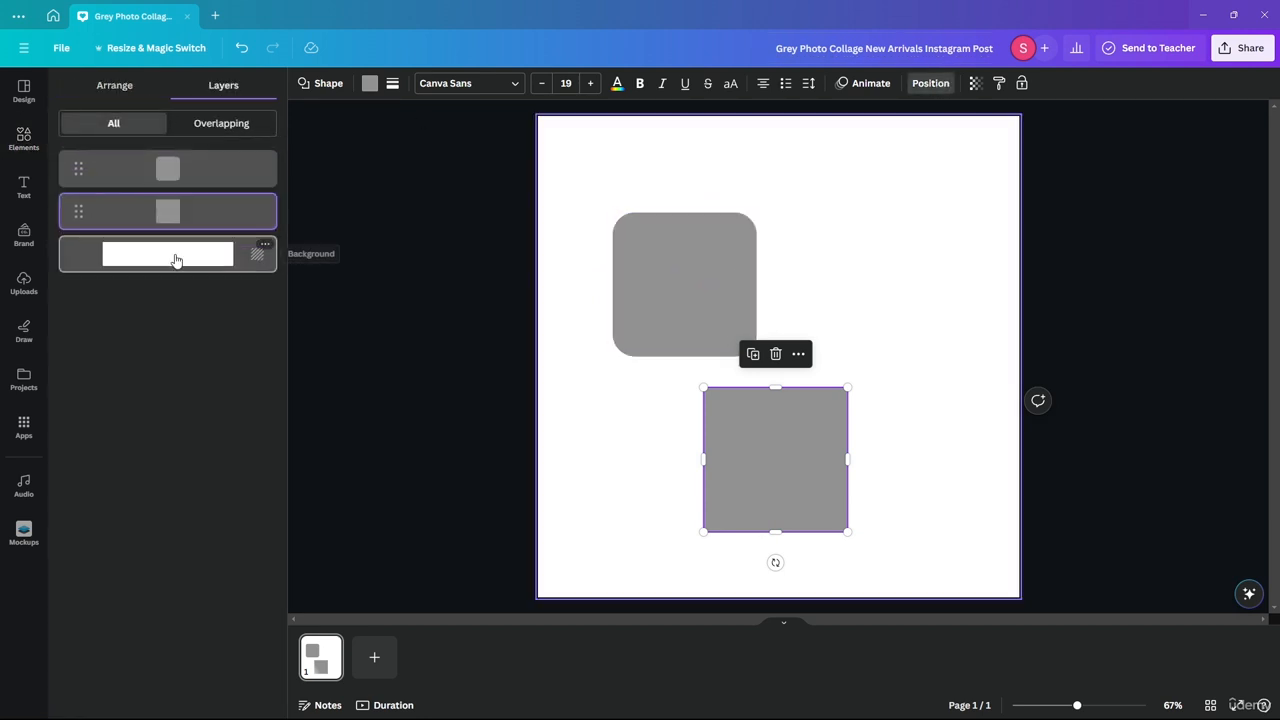
pyautogui.click(175, 260)
pyautogui.click(165, 212)
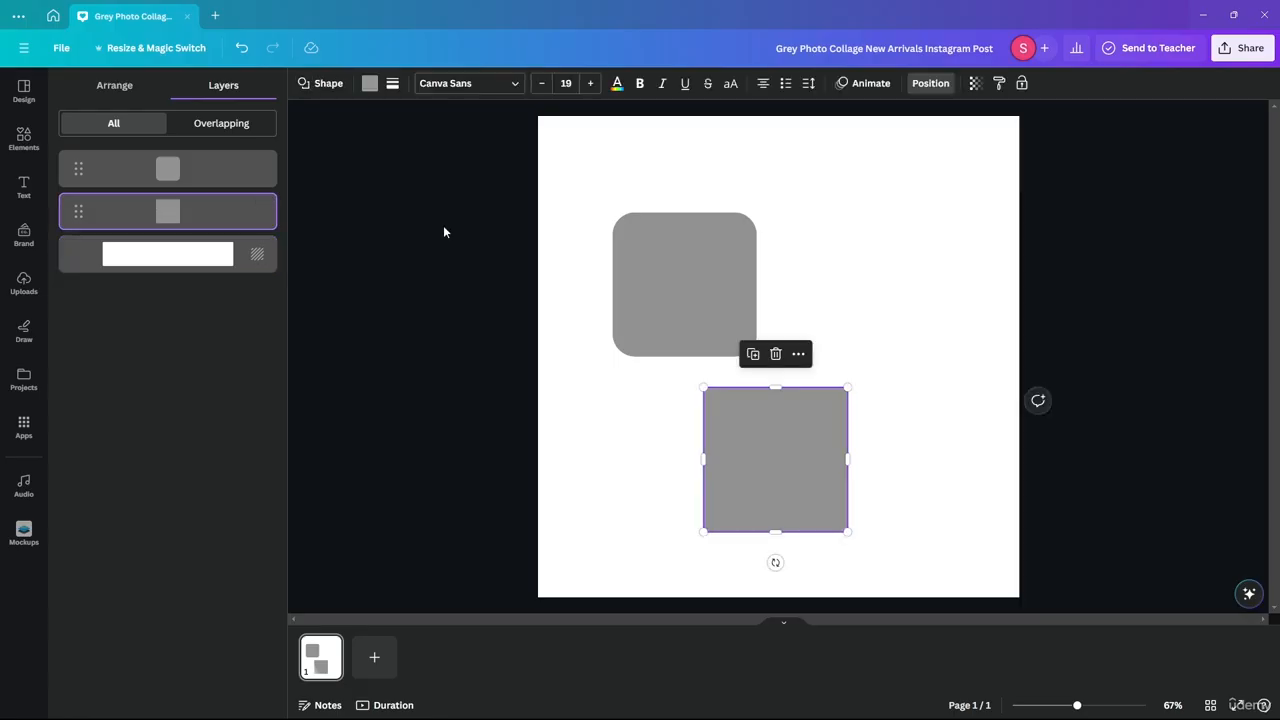
# - Turn the plain square into a solid black backdrop, aligned to the page's top-left corner and enlarged to cover the whole page
pyautogui.moveTo(754, 448); pyautogui.dragTo(592, 179)
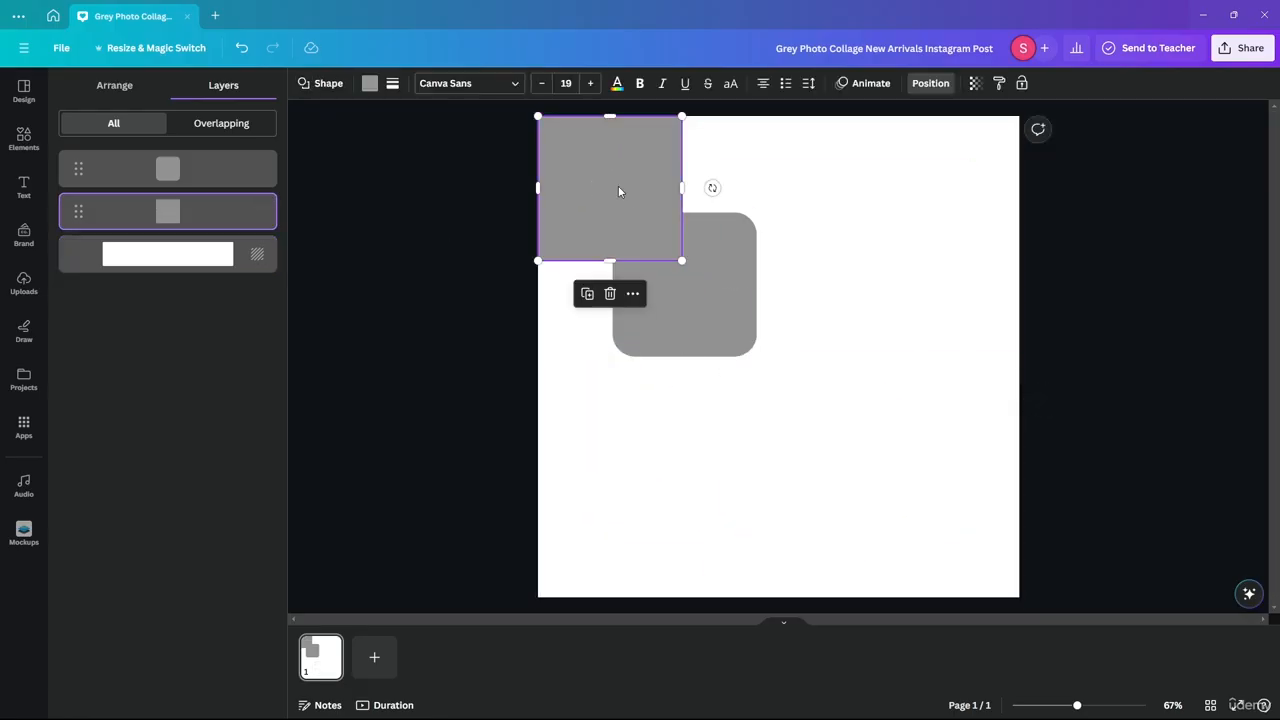
pyautogui.click(369, 84)
pyautogui.click(70, 334)
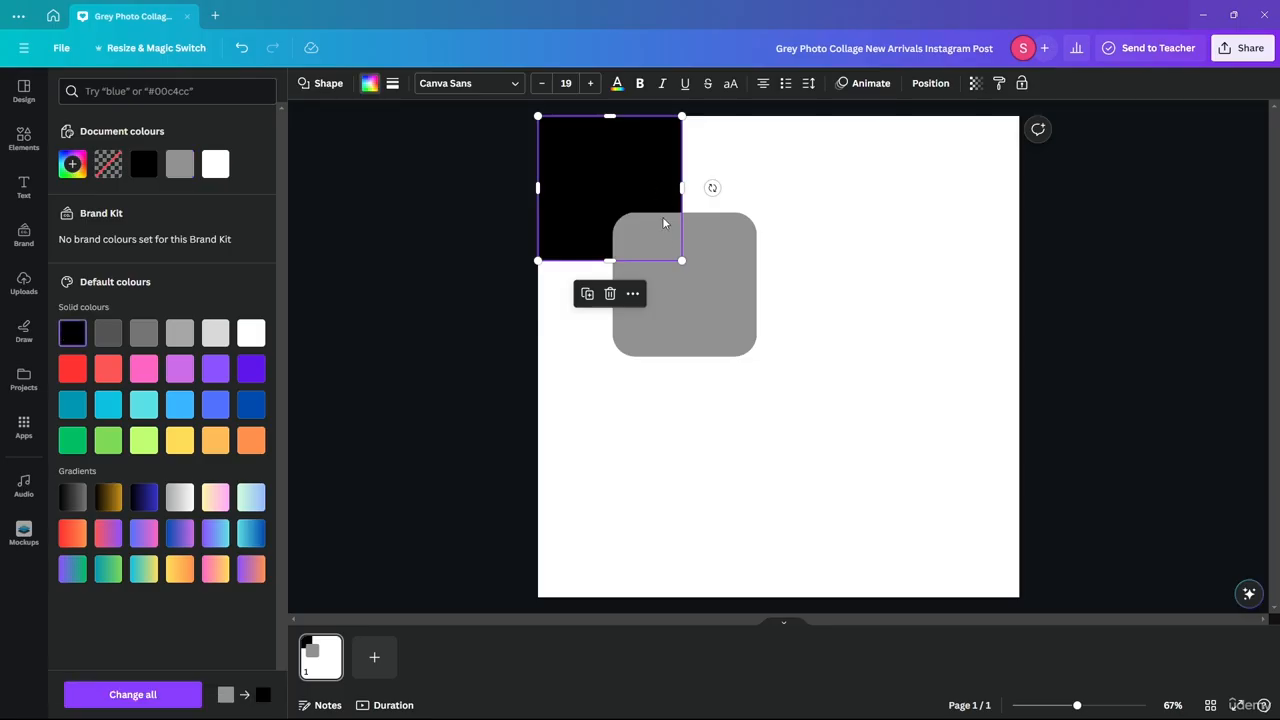
pyautogui.moveTo(680, 261); pyautogui.dragTo(1019, 597)
# - Lock the black square completely in place on the page and deselect it
pyautogui.rightClick(924, 509)
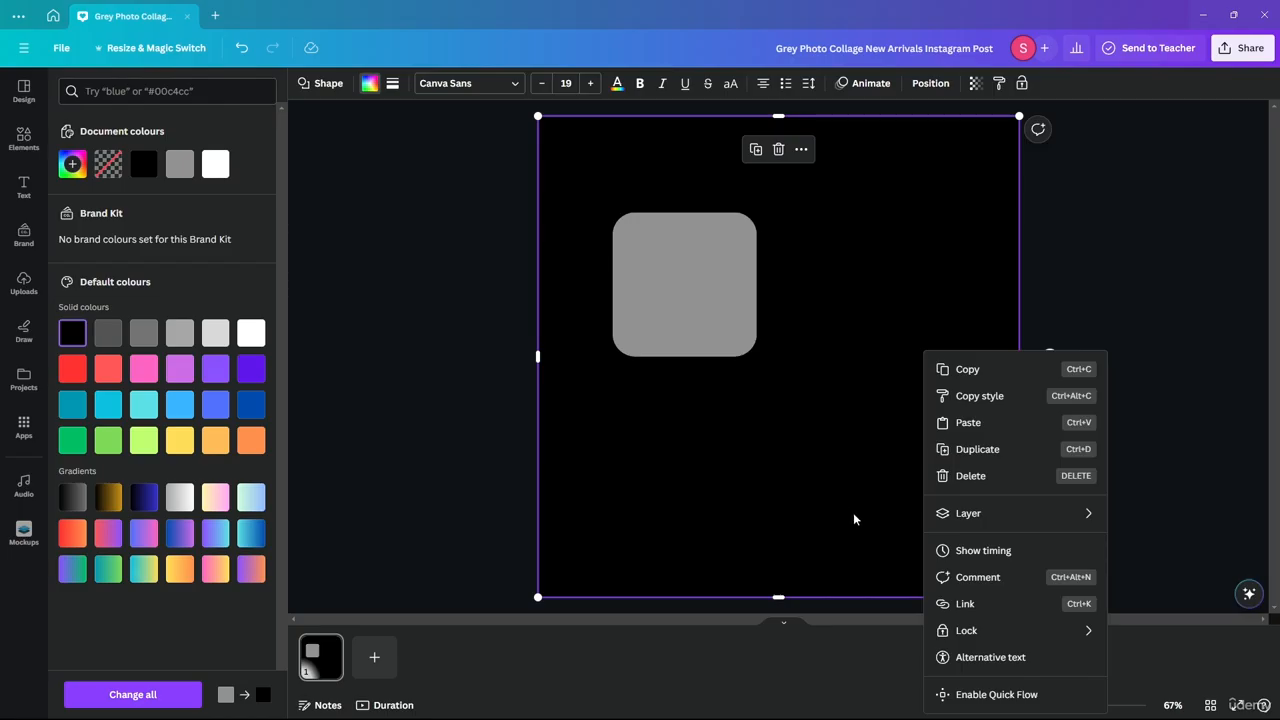
pyautogui.moveTo(970, 630)
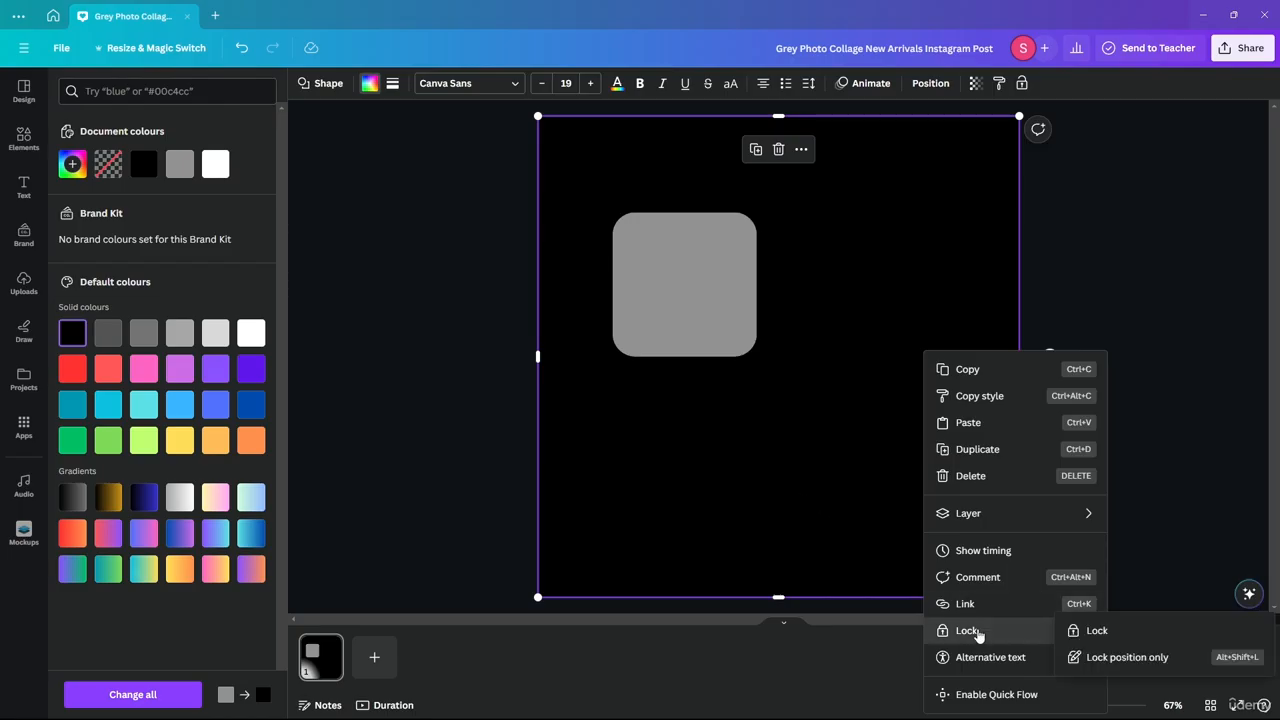
pyautogui.click(1120, 632)
pyautogui.click(1108, 434)
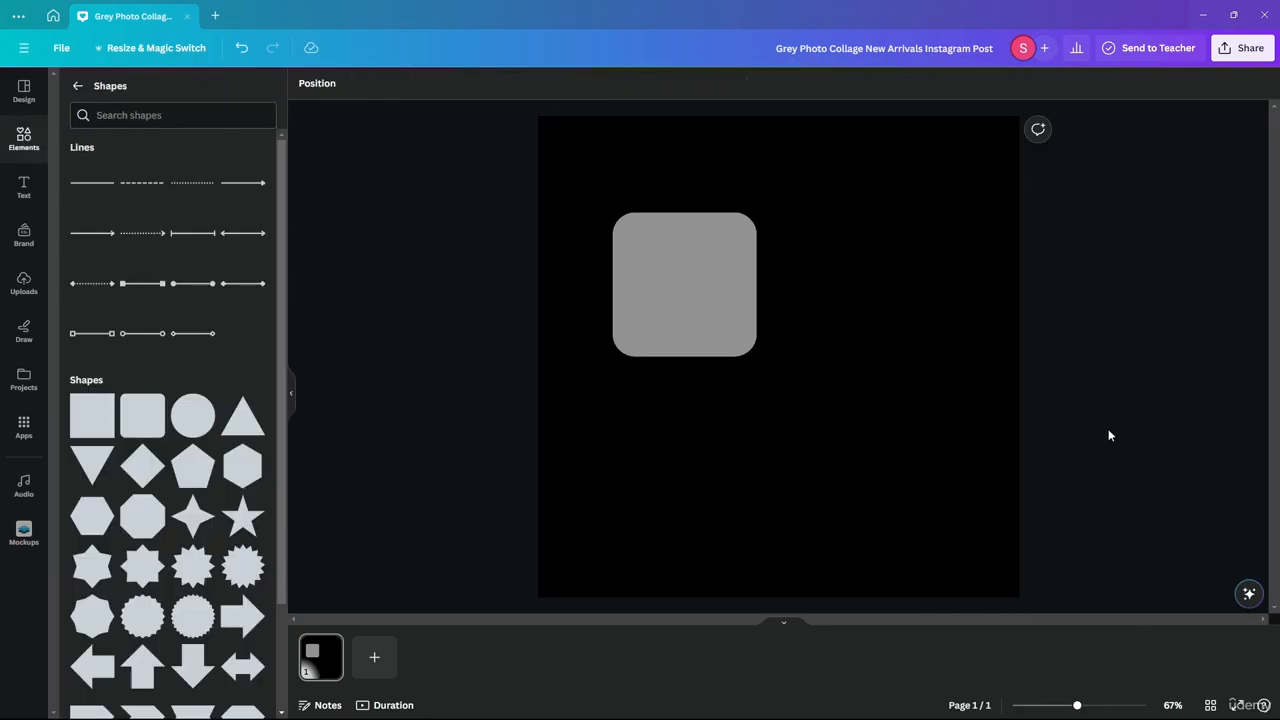
pyautogui.click(743, 377)
pyautogui.click(1099, 362)
pyautogui.click(1002, 385)
pyautogui.click(903, 441)
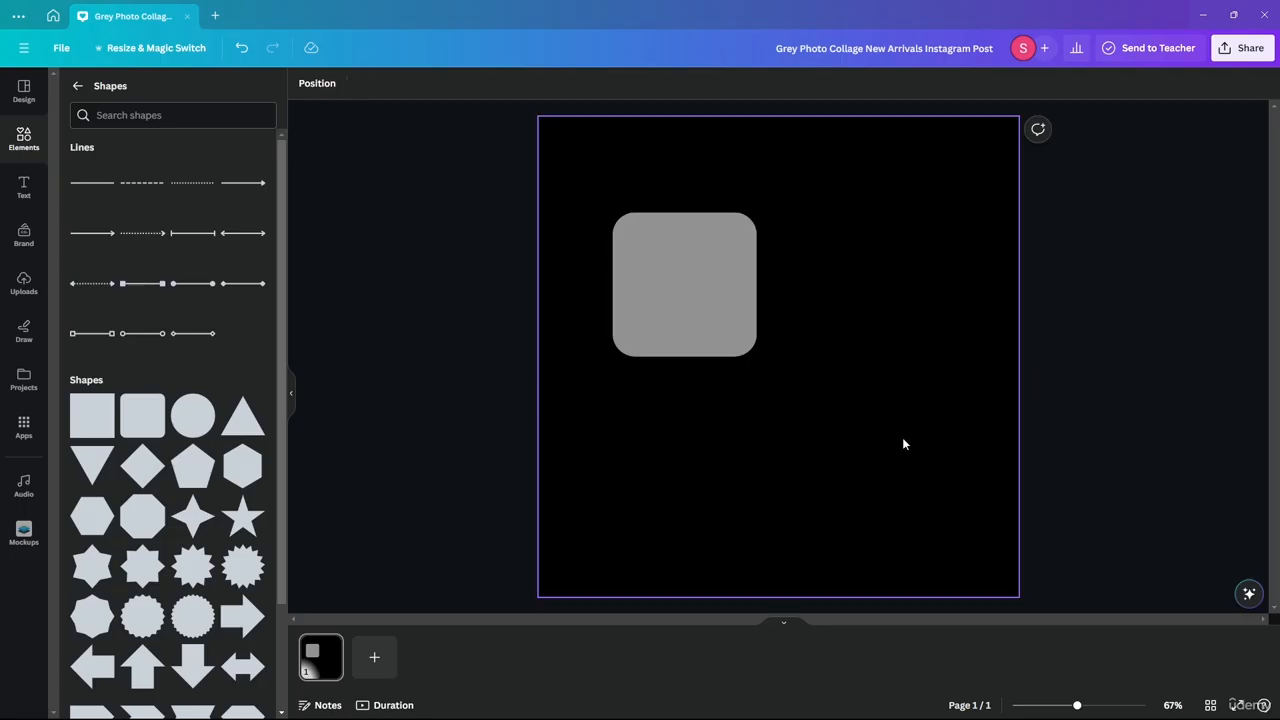
pyautogui.click(684, 472)
pyautogui.click(437, 431)
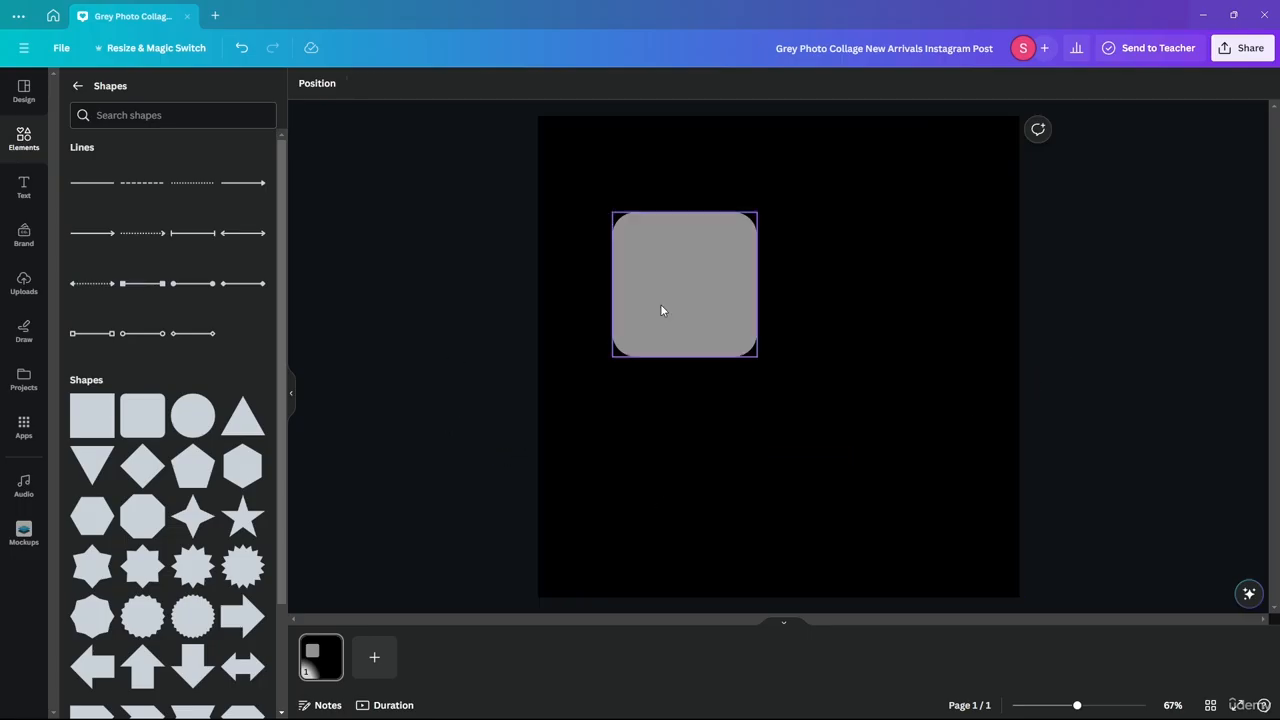
# - Enlarge the rounded square so it sits centred with an even black margin, and set its transparency to 20
pyautogui.moveTo(658, 304); pyautogui.dragTo(634, 252)
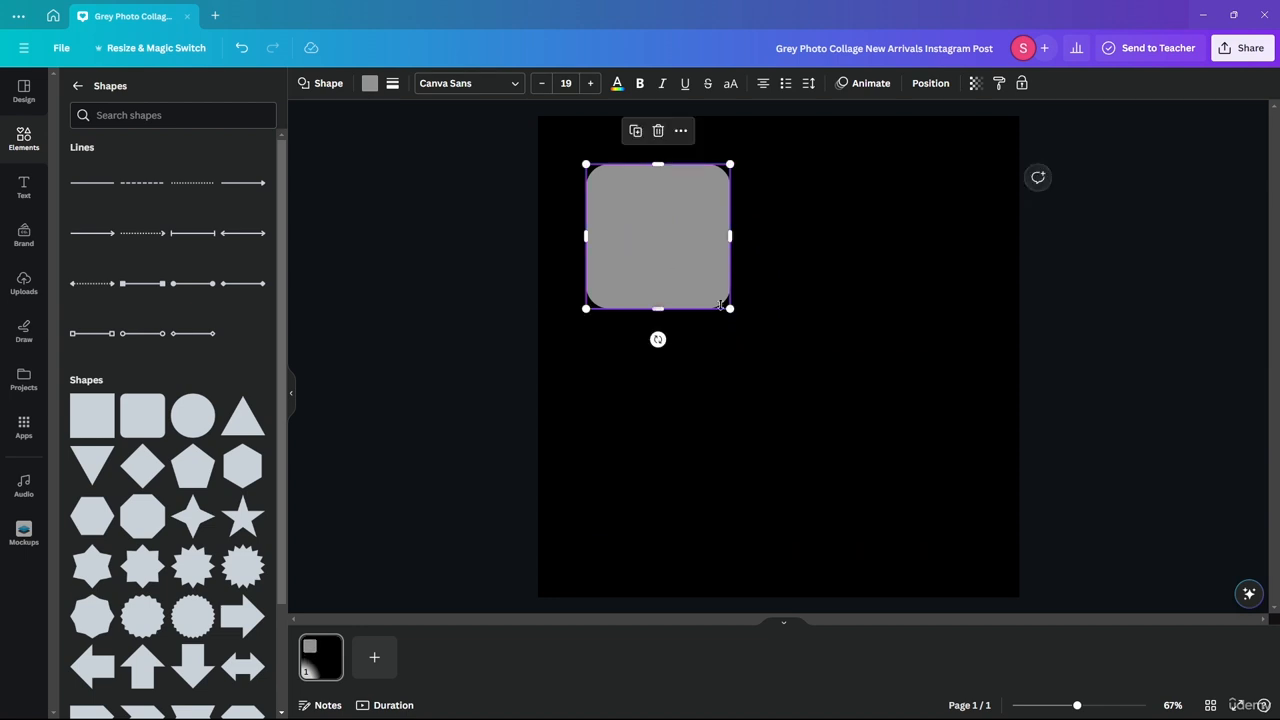
pyautogui.moveTo(731, 305); pyautogui.dragTo(971, 549)
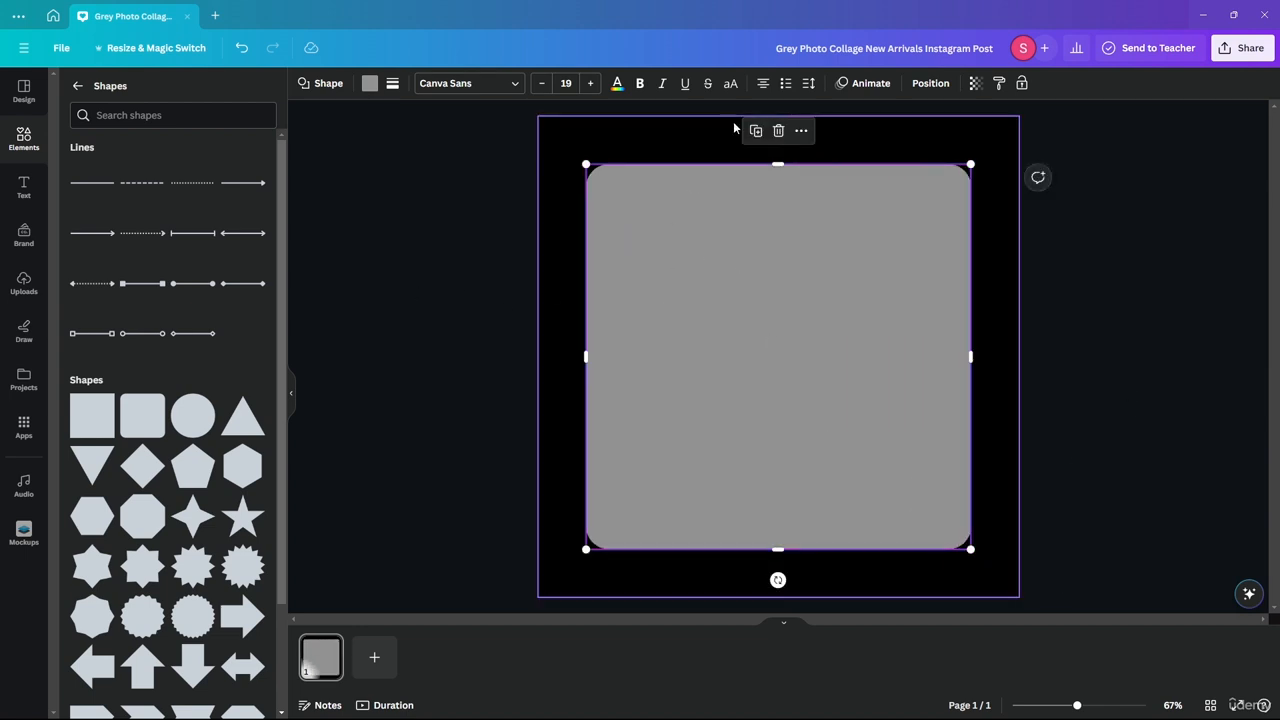
pyautogui.click(975, 84)
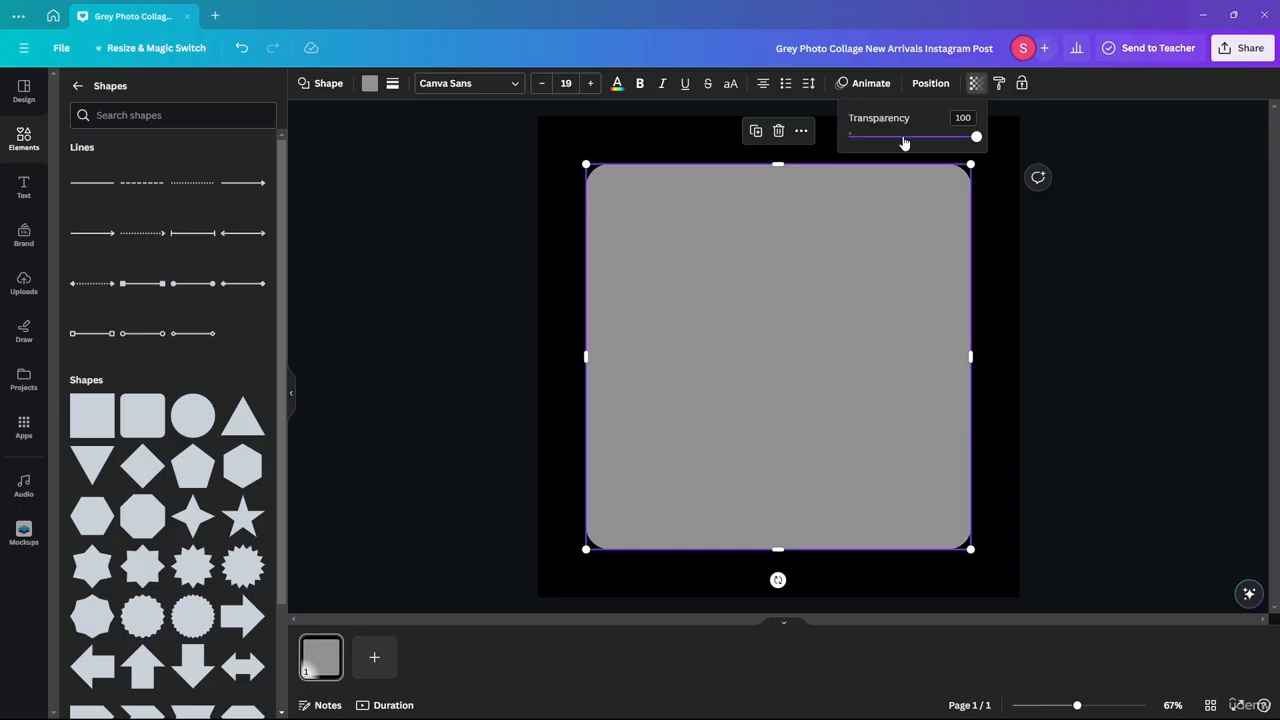
pyautogui.moveTo(906, 140); pyautogui.dragTo(871, 135)
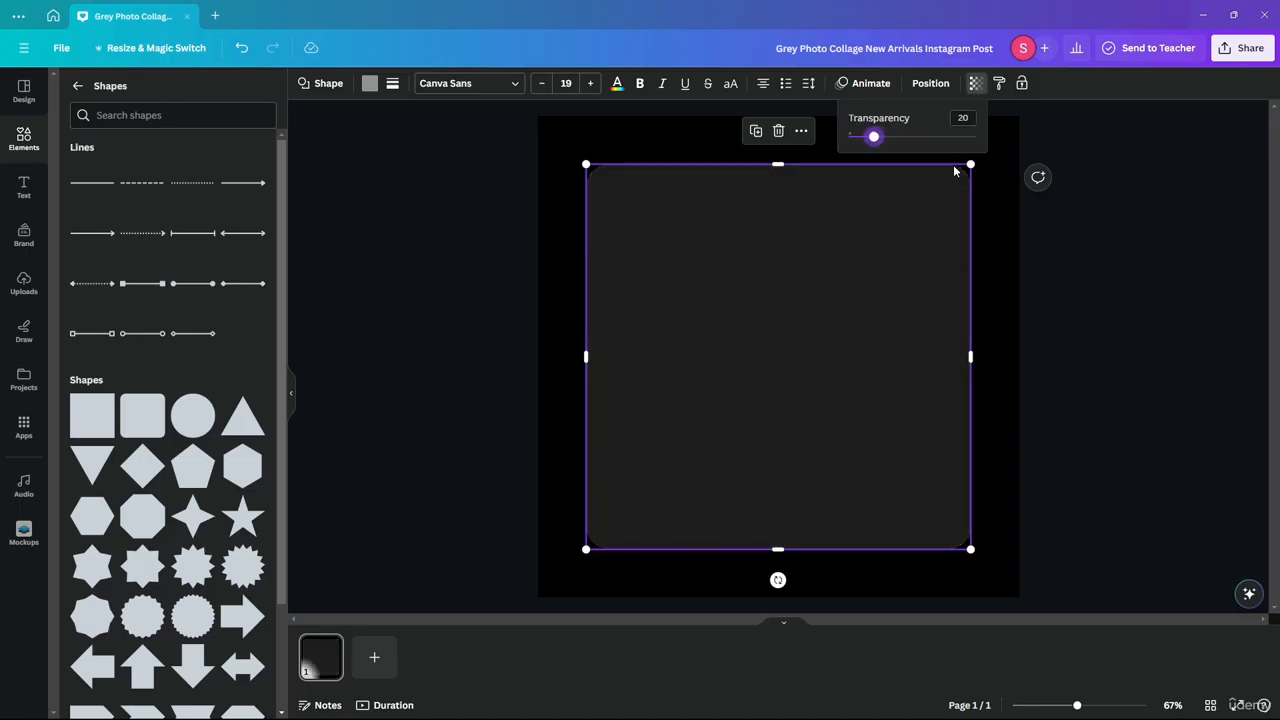
pyautogui.click(940, 284)
pyautogui.click(449, 304)
pyautogui.click(702, 356)
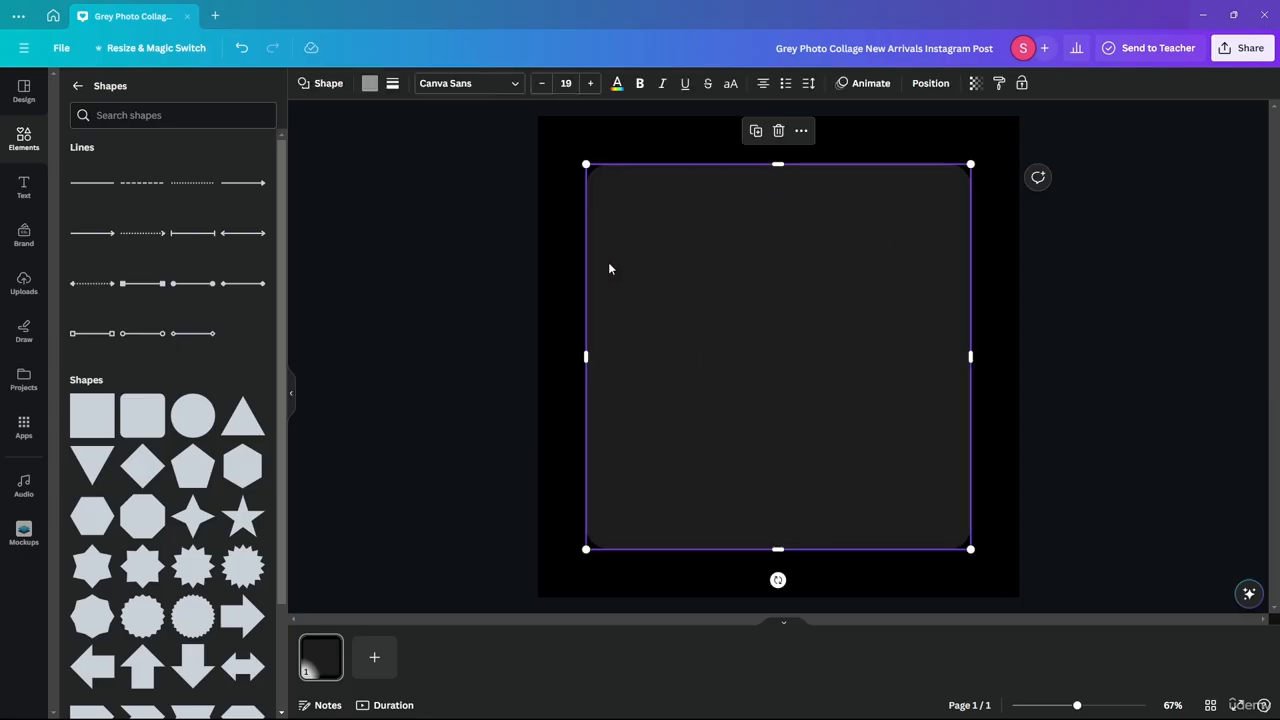
pyautogui.click(22, 92)
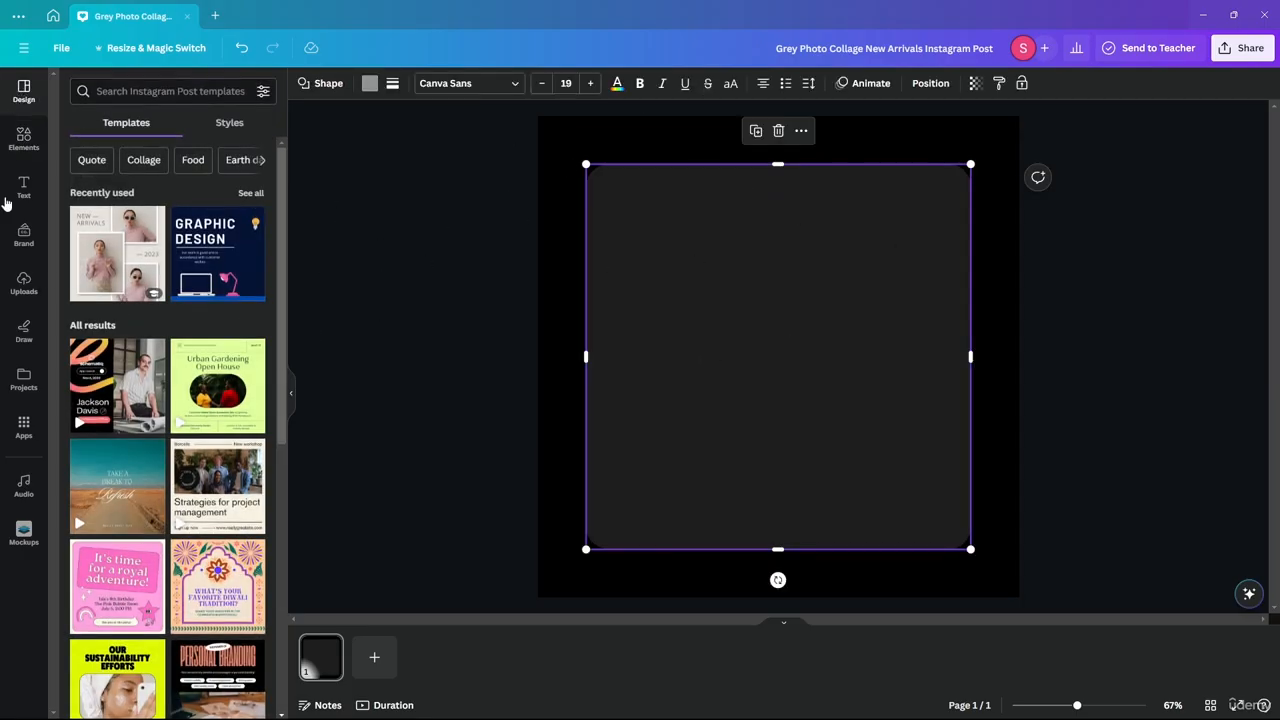
# - Recolour the rounded square light lime green, make it fully opaque and deselect it
pyautogui.click(369, 83)
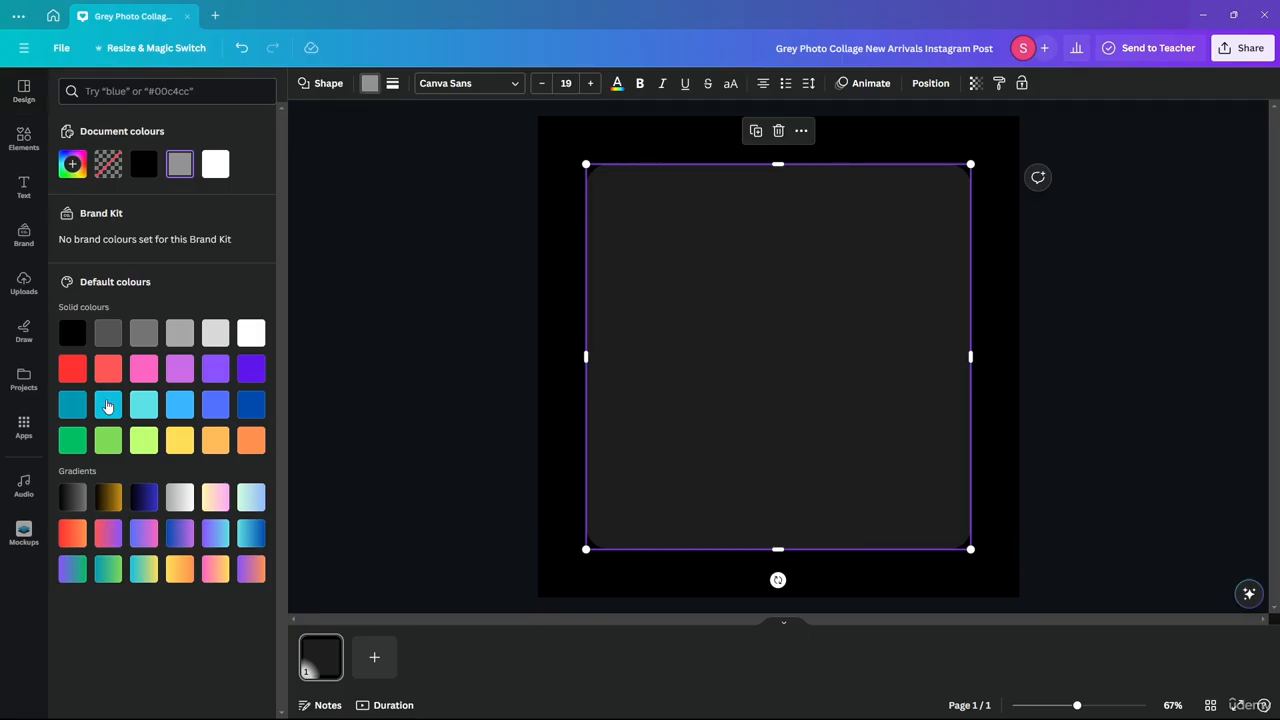
pyautogui.click(108, 441)
pyautogui.click(143, 441)
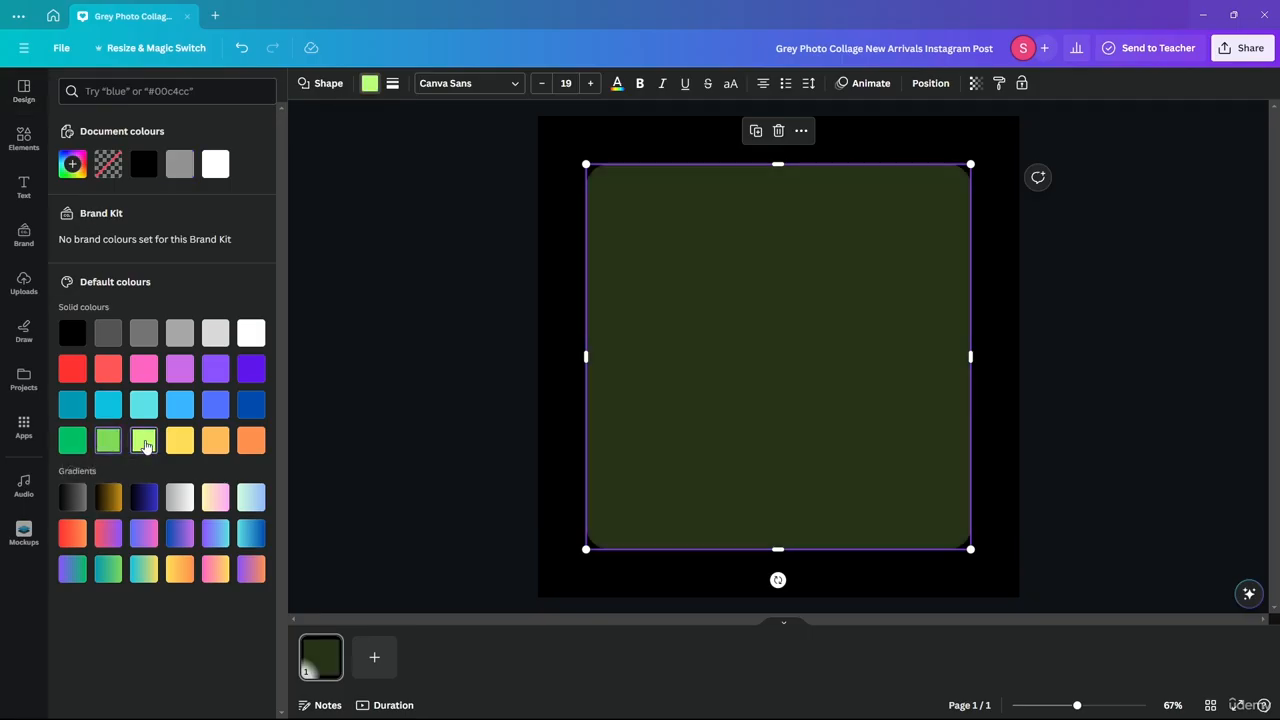
pyautogui.click(975, 83)
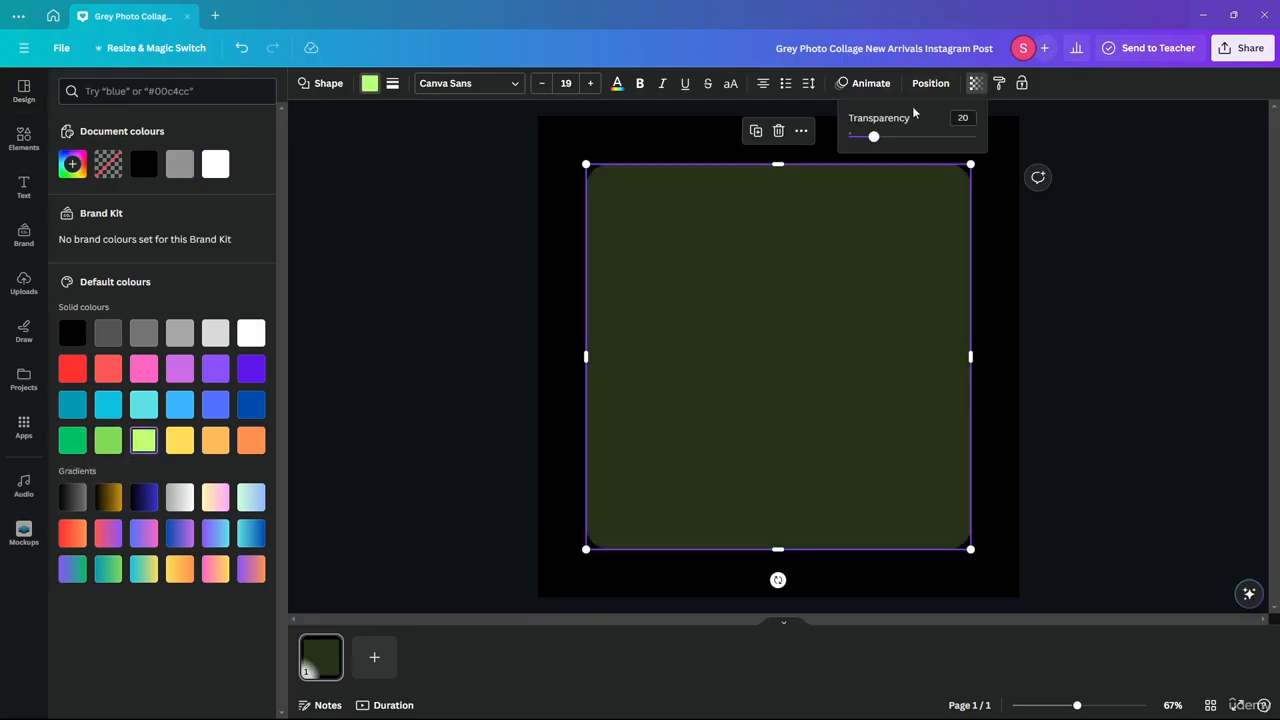
pyautogui.moveTo(876, 135); pyautogui.dragTo(975, 140)
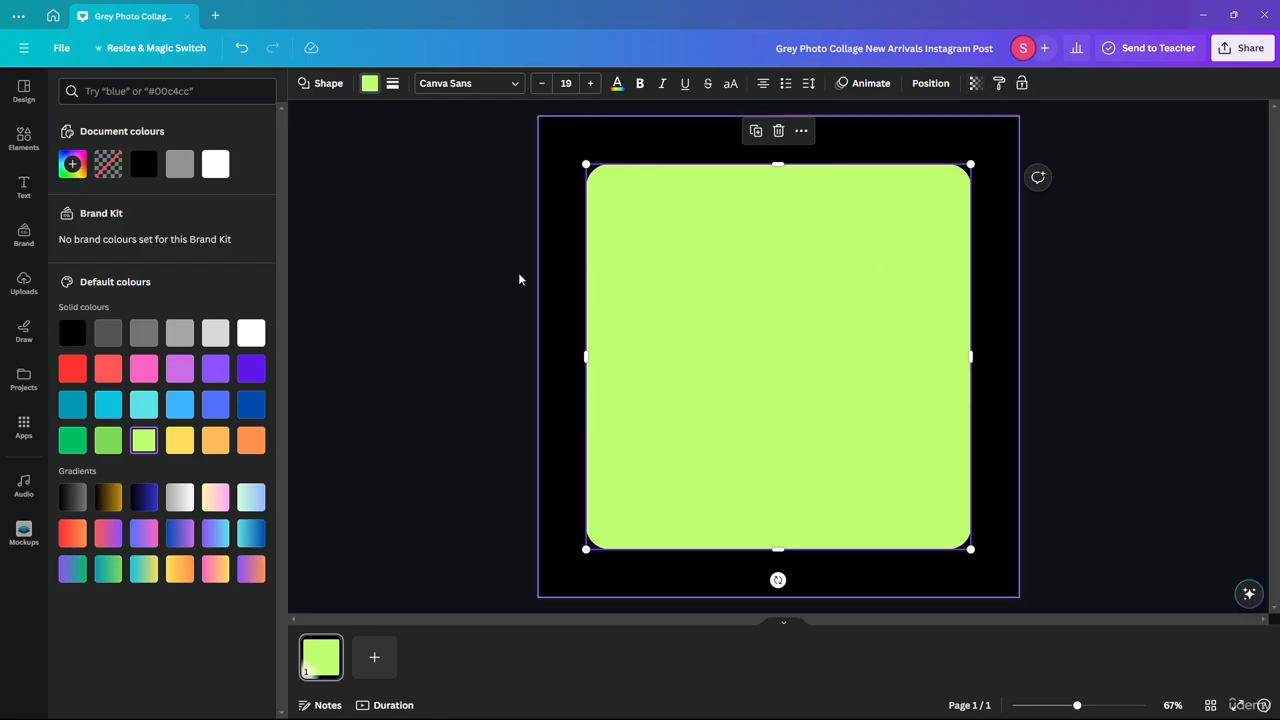
pyautogui.click(677, 346)
pyautogui.click(1114, 292)
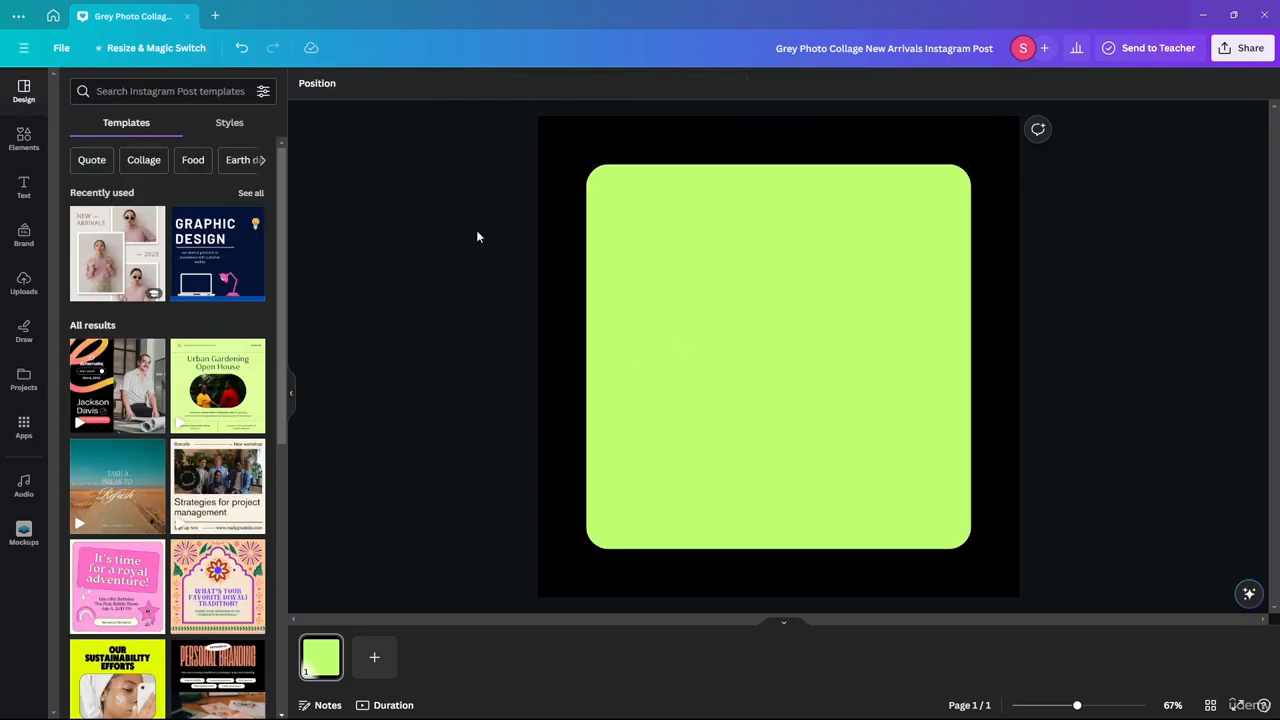
# - Try entering placeholder text directly inside the green rounded square, clear it and deselect the shape
pyautogui.click(731, 346)
pyautogui.click(796, 340)
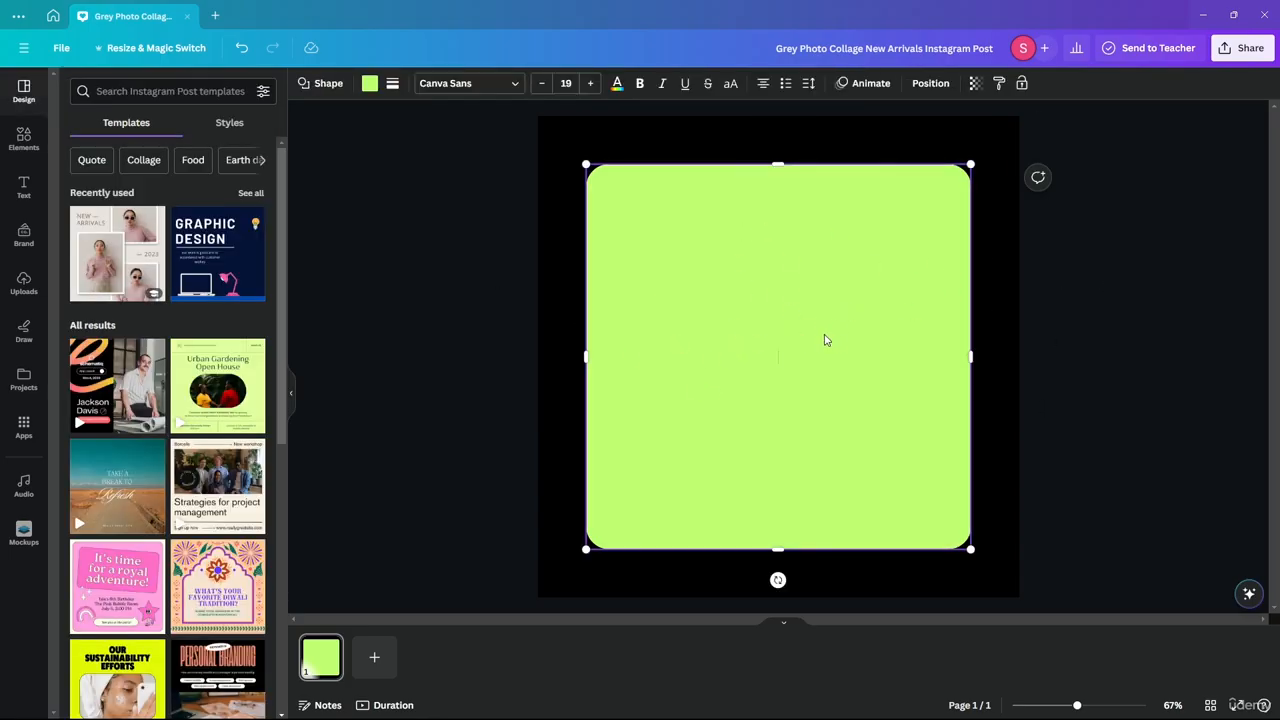
pyautogui.write('vdfvdffdv')
pyautogui.press('BackSpace')
pyautogui.click(443, 294)
pyautogui.click(24, 187)
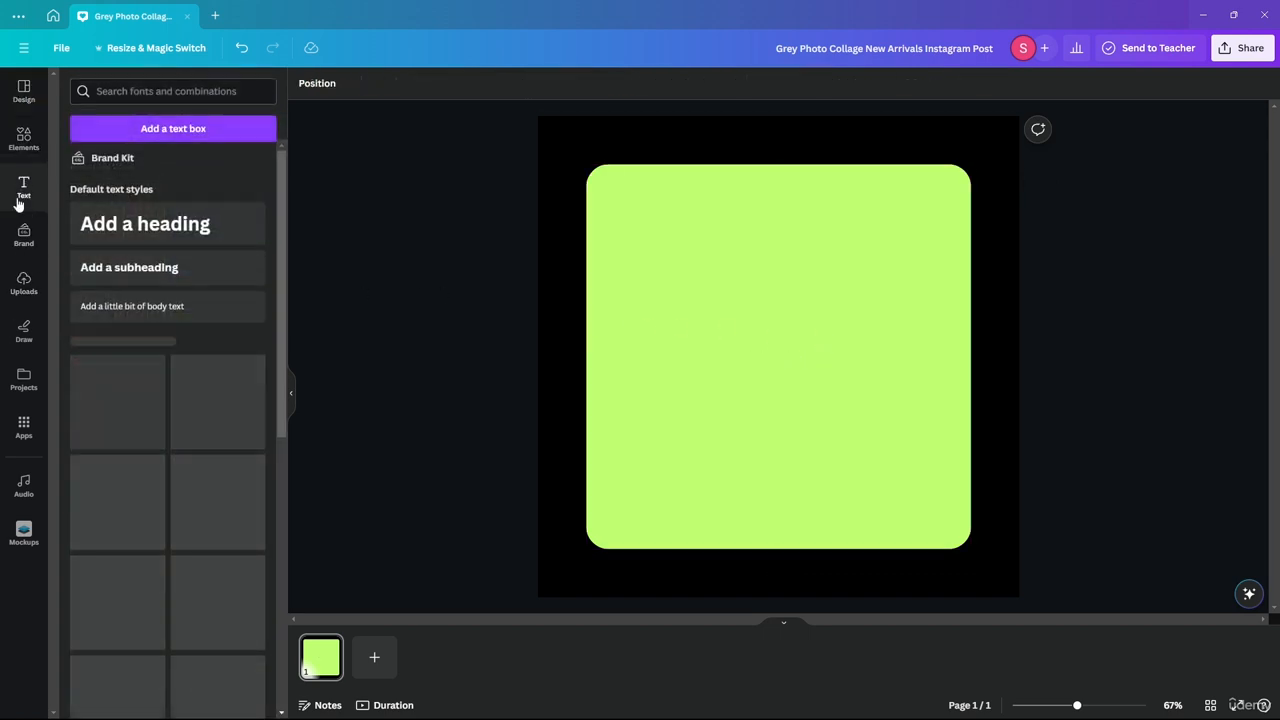
pyautogui.click(26, 98)
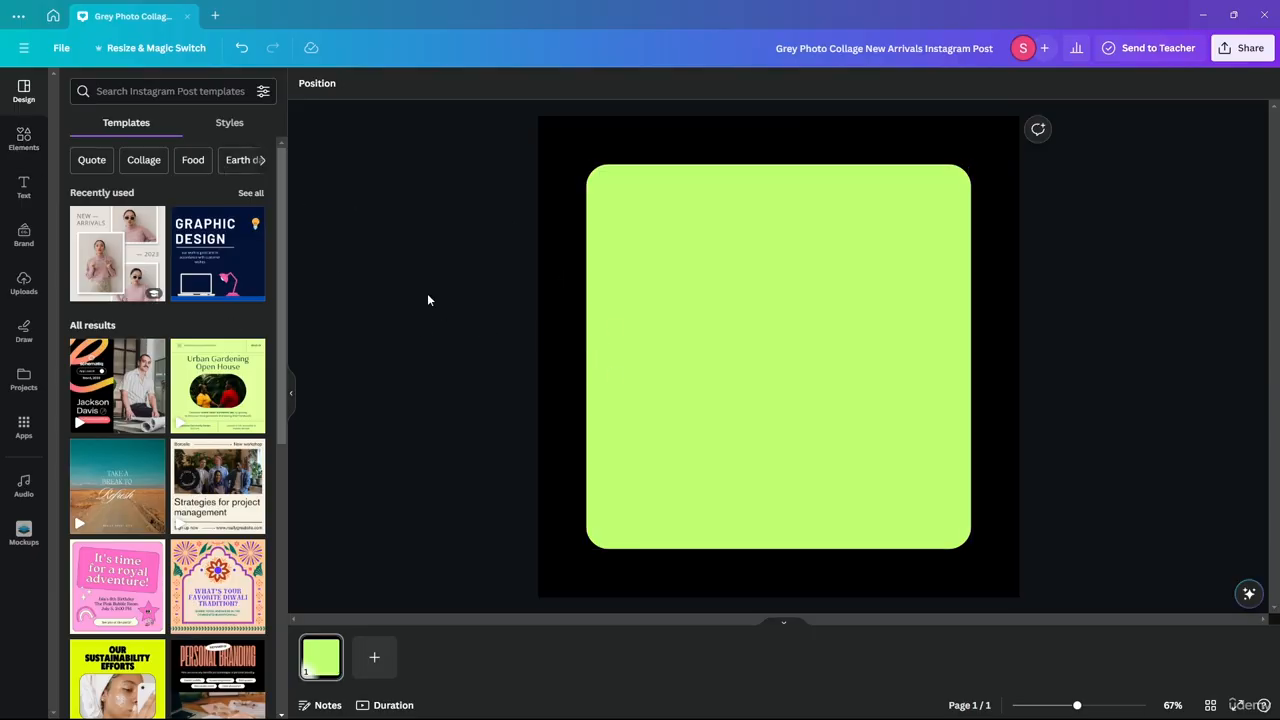
pyautogui.click(24, 187)
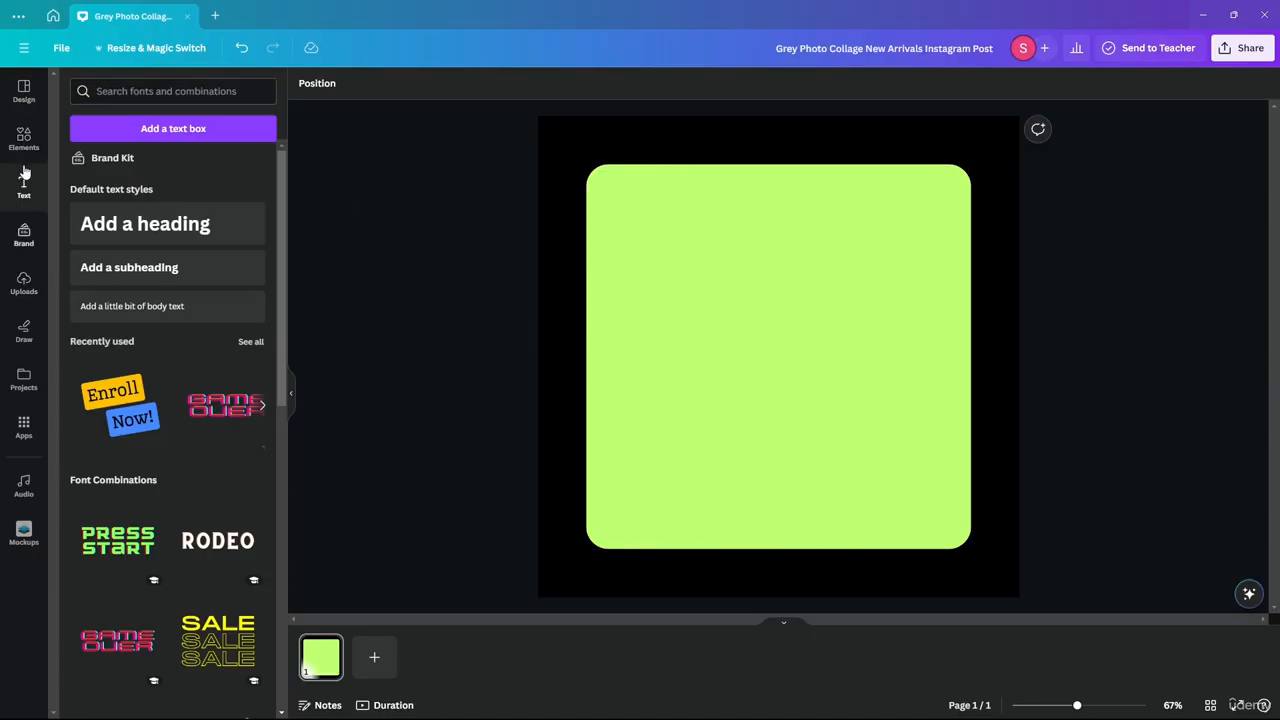
pyautogui.scroll(-7, 198, 240)
pyautogui.scroll(7, 191, 265)
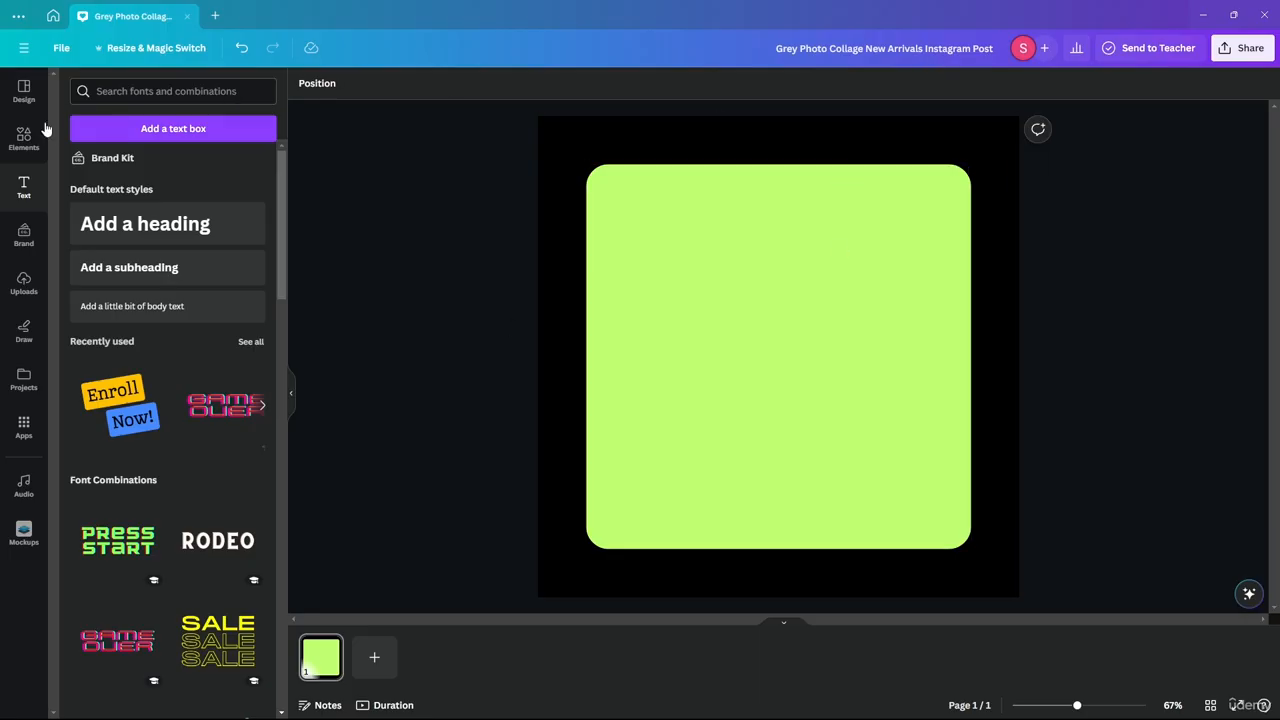
pyautogui.click(10, 137)
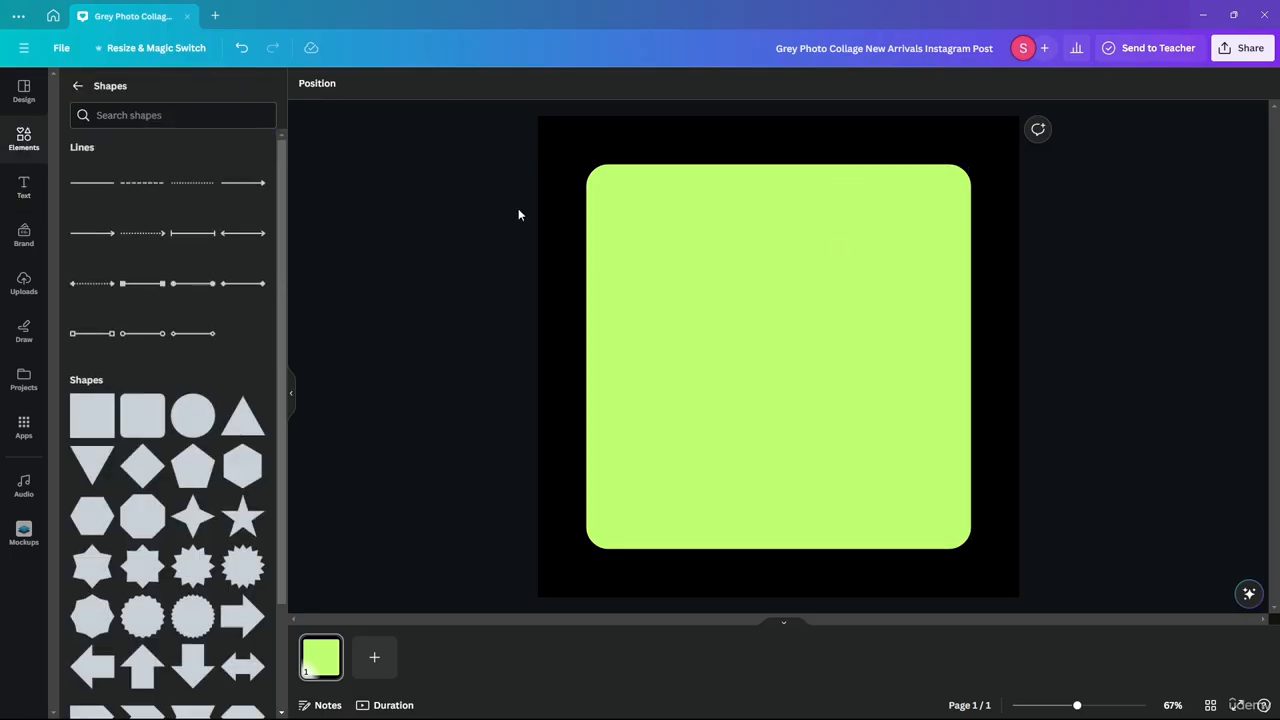
# - Add a default subheading text box and place it centred near the upper edge of the green rounded square
pyautogui.click(14, 190)
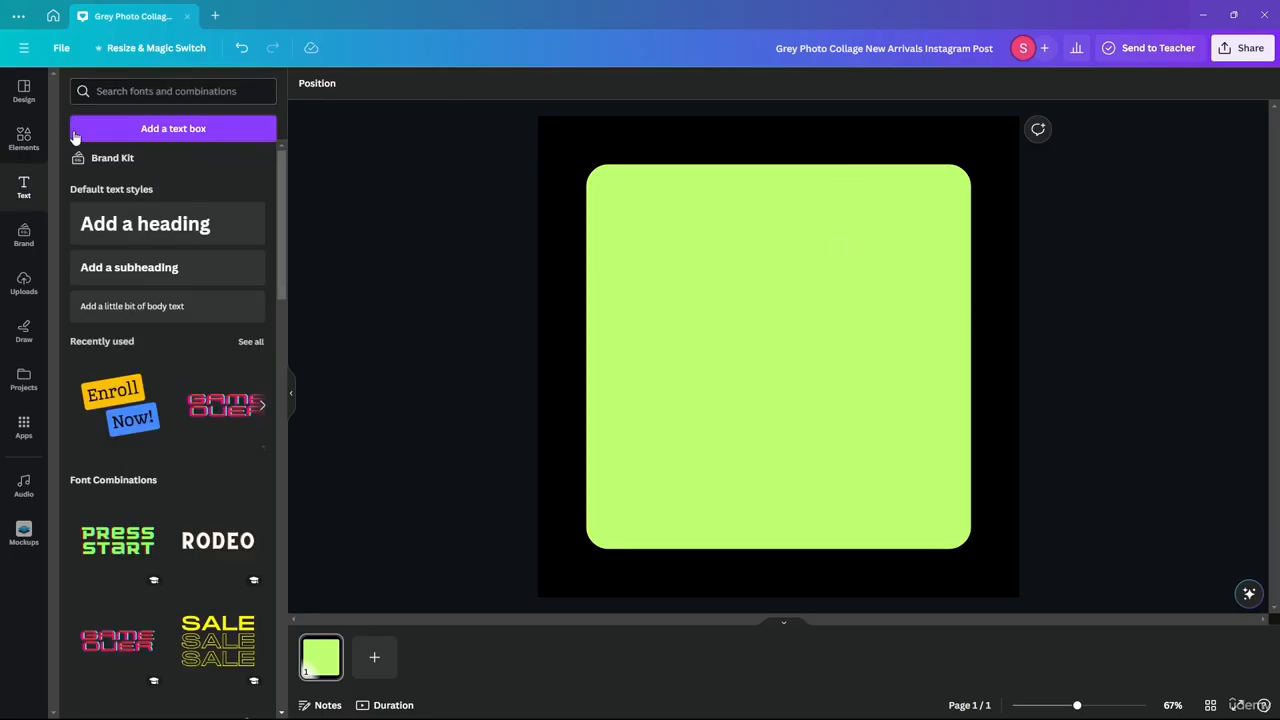
pyautogui.click(129, 273)
pyautogui.click(327, 297)
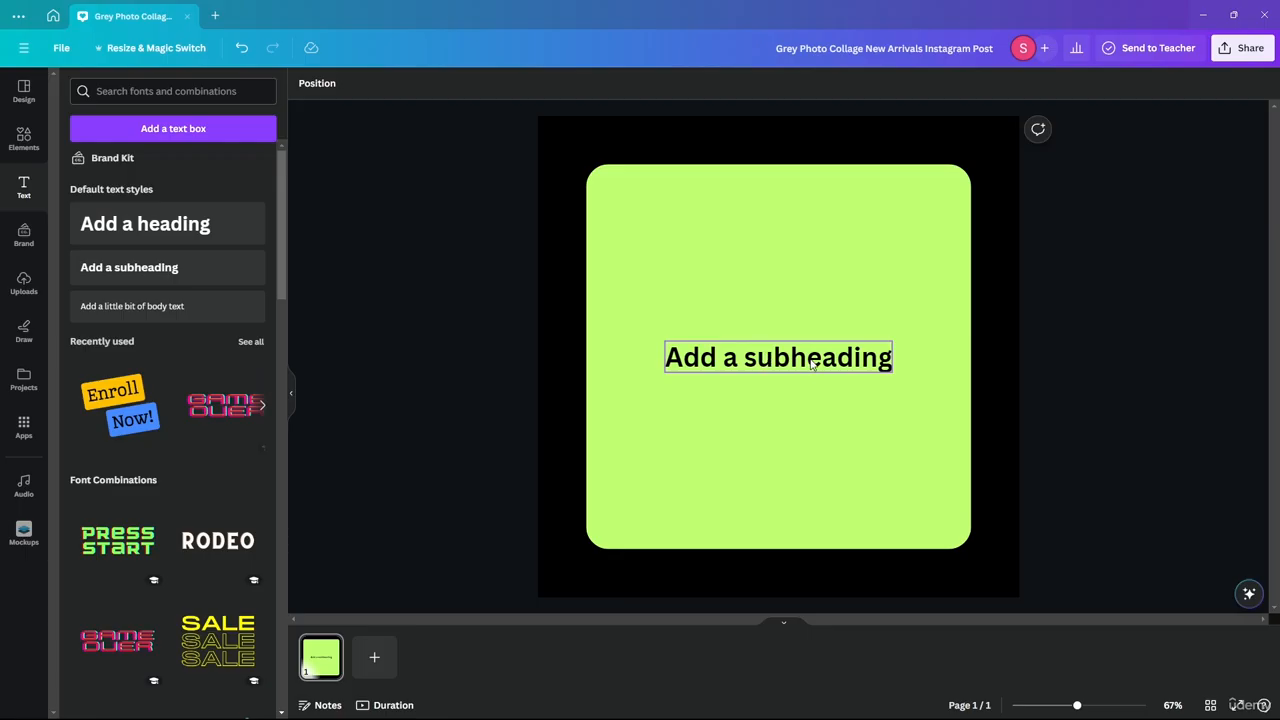
pyautogui.click(752, 345)
pyautogui.moveTo(752, 345); pyautogui.dragTo(762, 197)
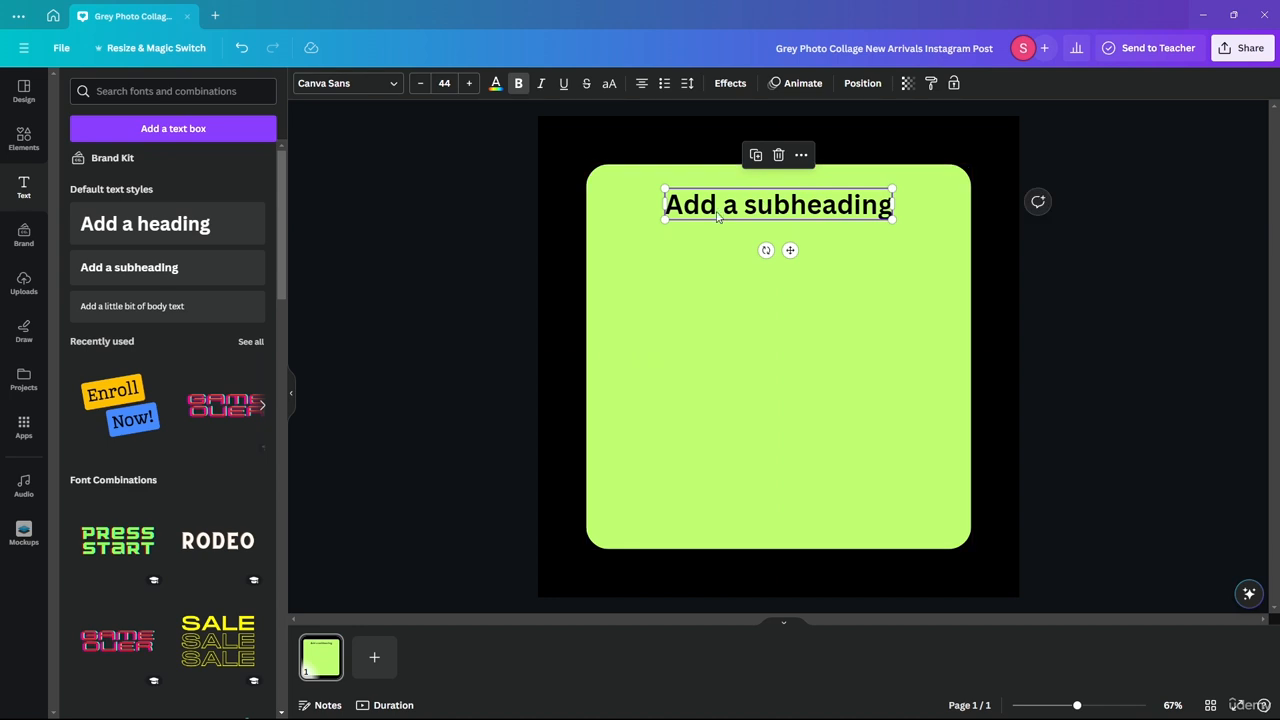
# - Try underlining the subheading, remove the underline again and deselect the text
pyautogui.click(560, 85)
pyautogui.click(466, 289)
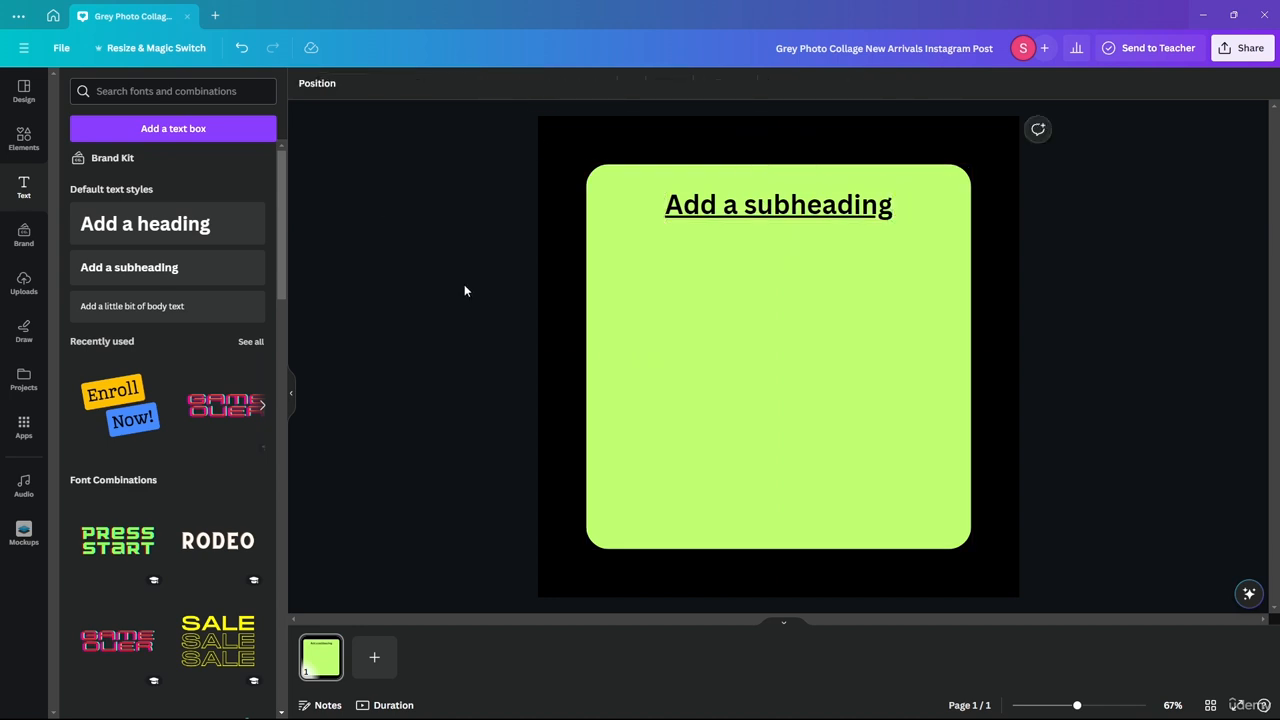
pyautogui.click(763, 206)
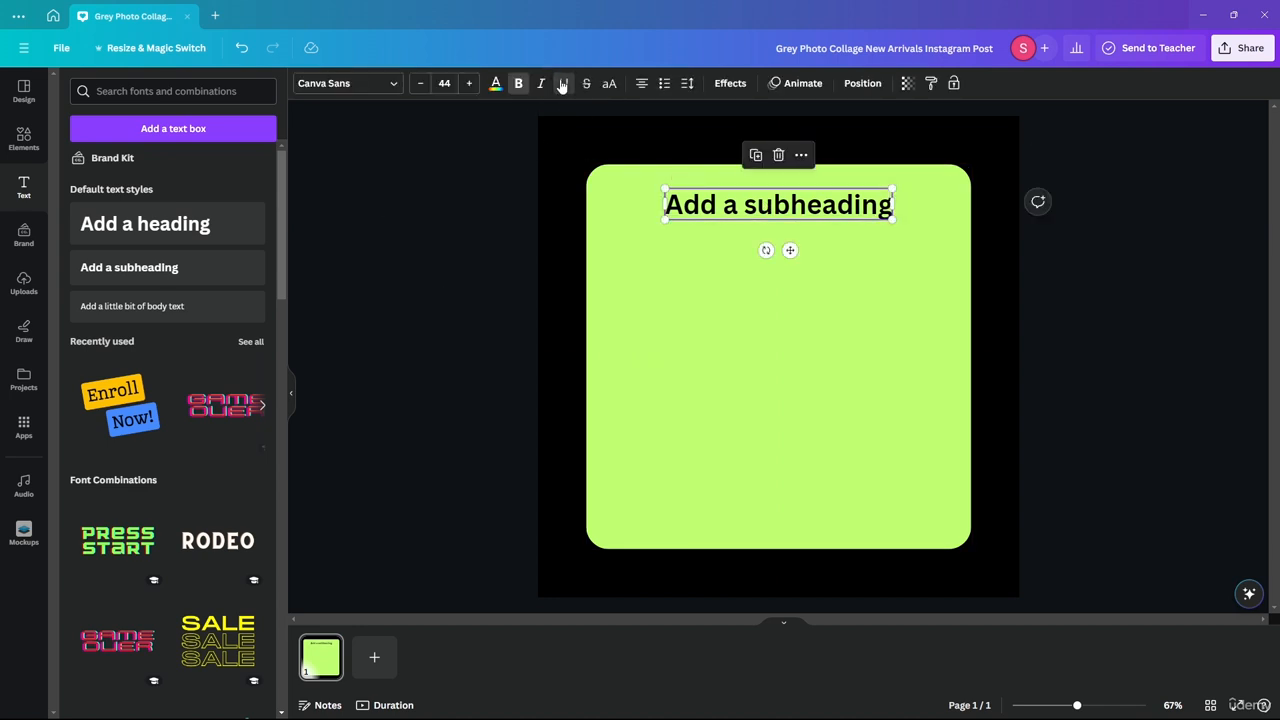
pyautogui.click(412, 210)
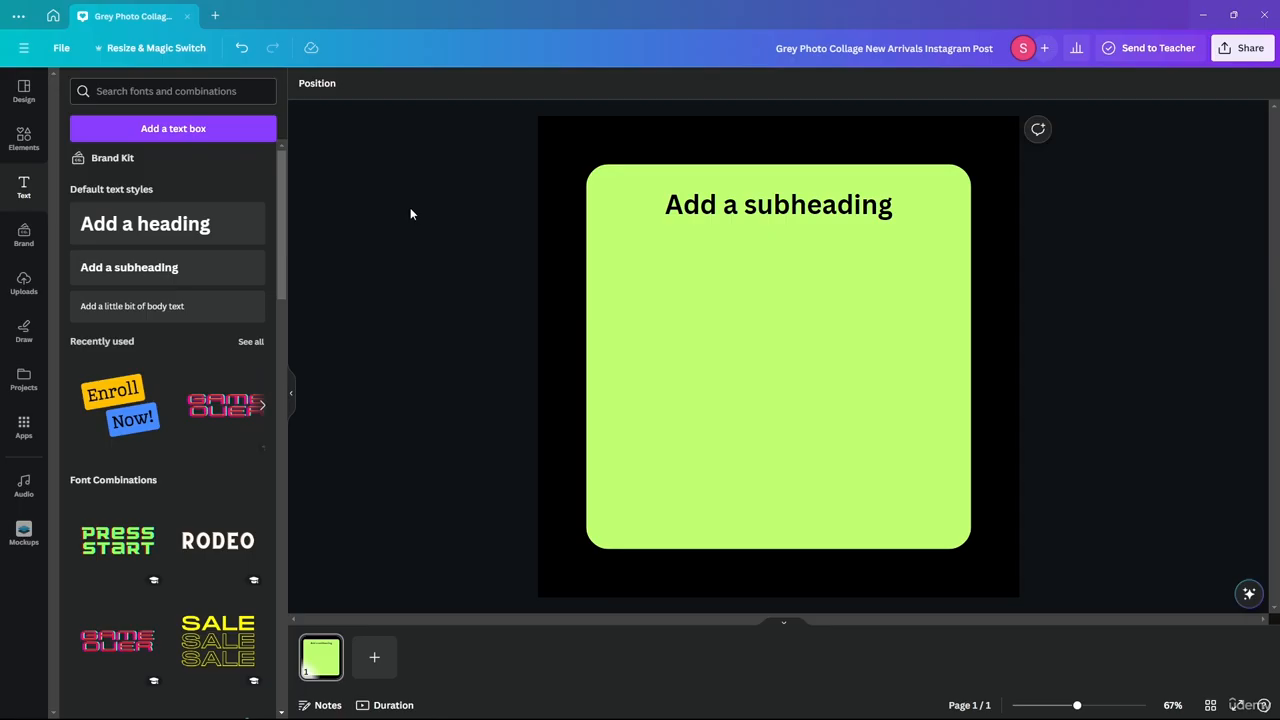
# - Move the subheading to the green square's upper-left area and recolour its text in the same lime green
pyautogui.moveTo(763, 201); pyautogui.dragTo(761, 188)
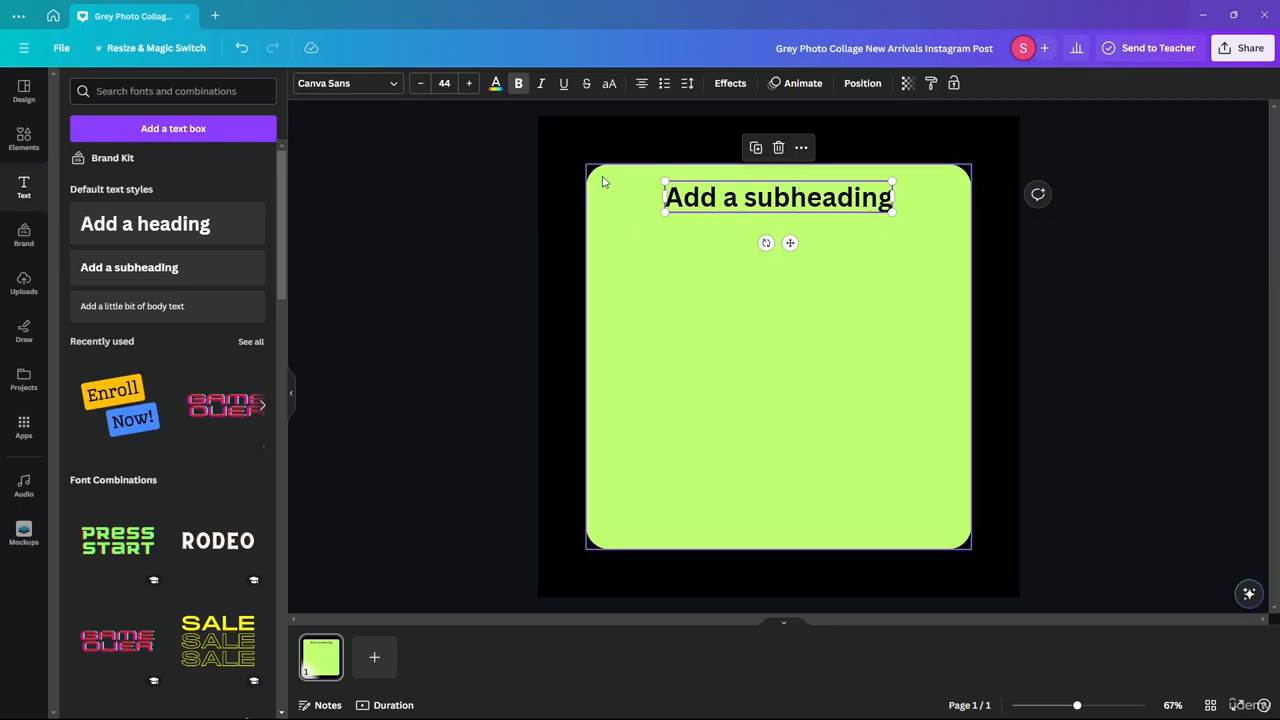
pyautogui.moveTo(749, 195); pyautogui.dragTo(679, 216)
pyautogui.click(496, 84)
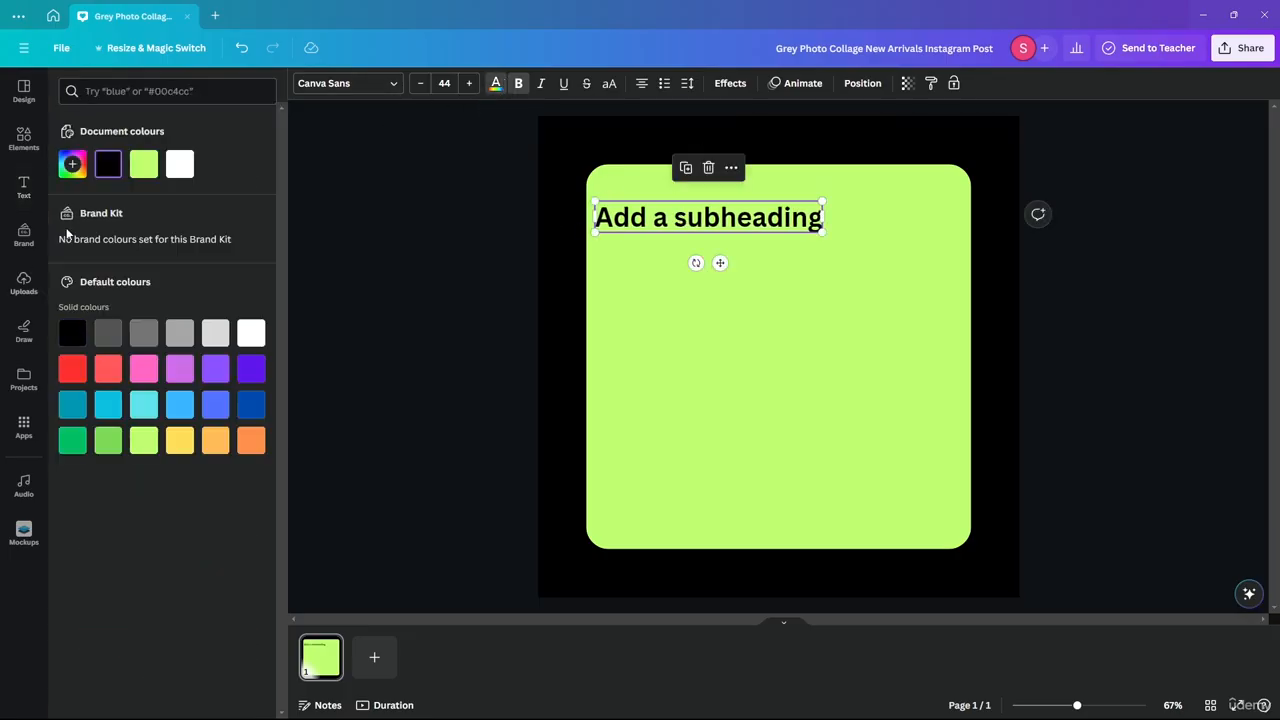
pyautogui.click(147, 161)
pyautogui.click(412, 238)
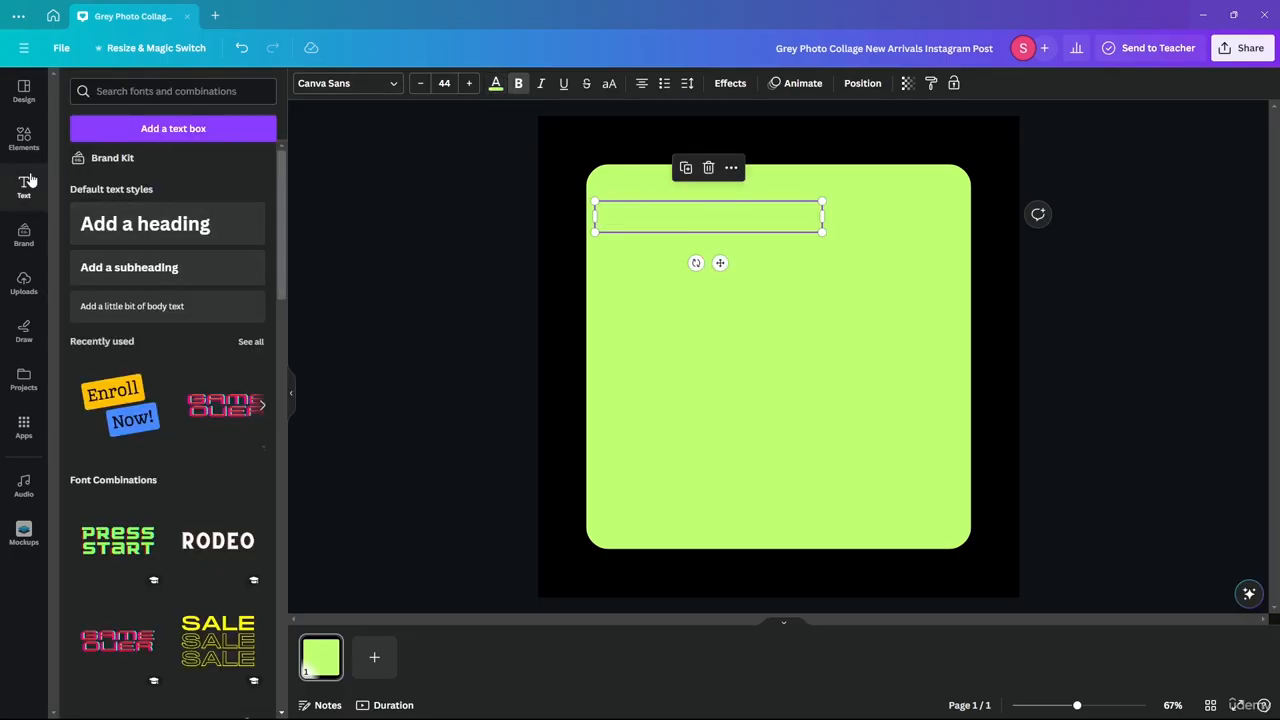
# - Add a plain square behind the start of the subheading and flatten it into a bar matching the text's height
pyautogui.click(24, 142)
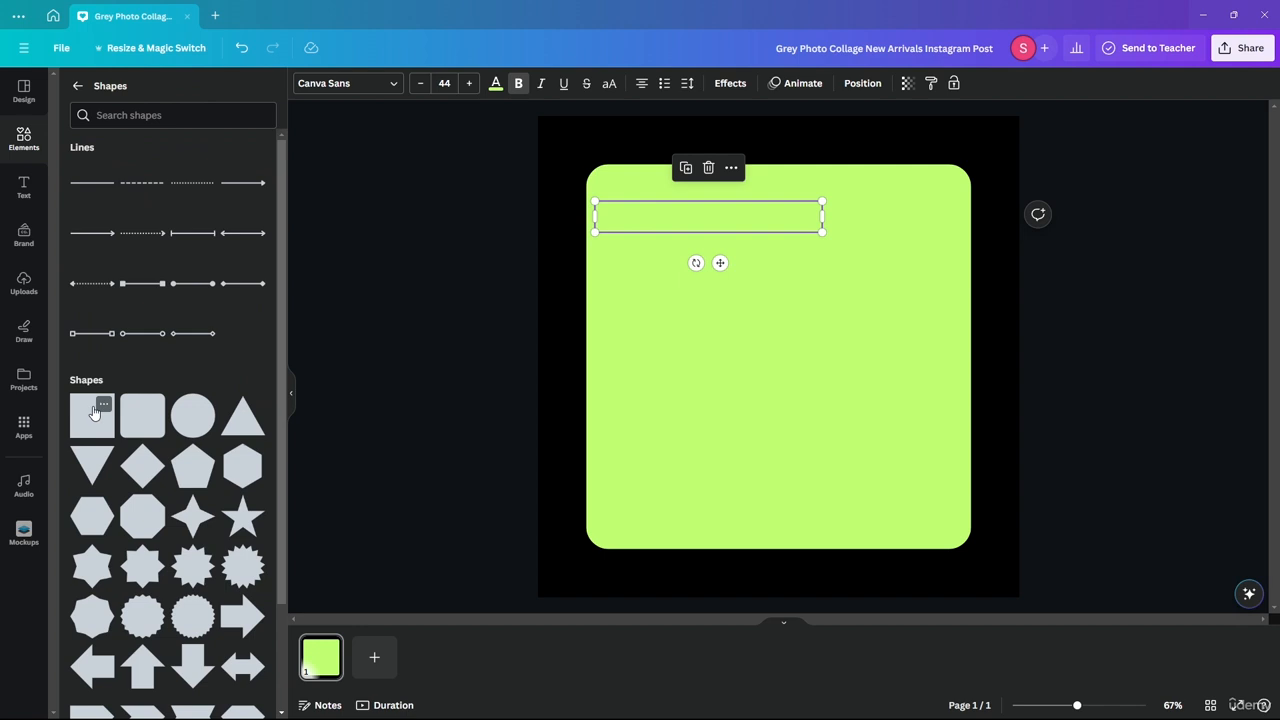
pyautogui.moveTo(93, 413); pyautogui.dragTo(614, 289)
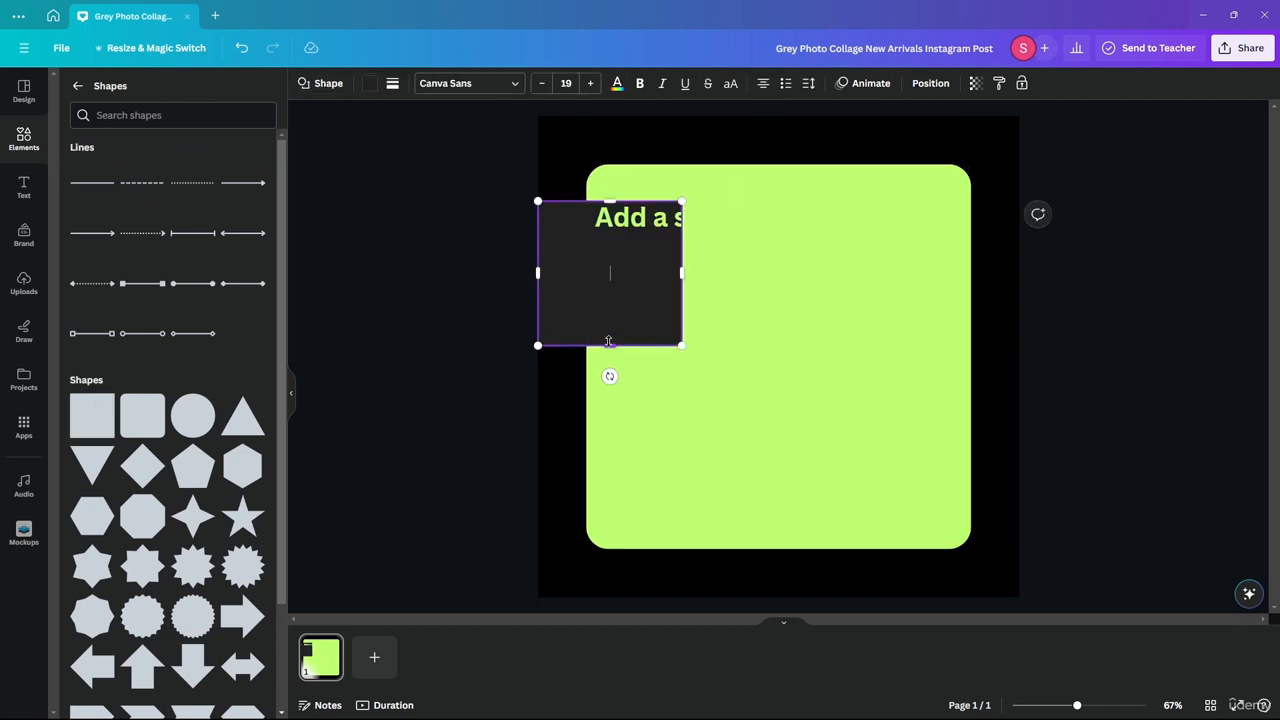
pyautogui.moveTo(610, 346); pyautogui.dragTo(610, 232)
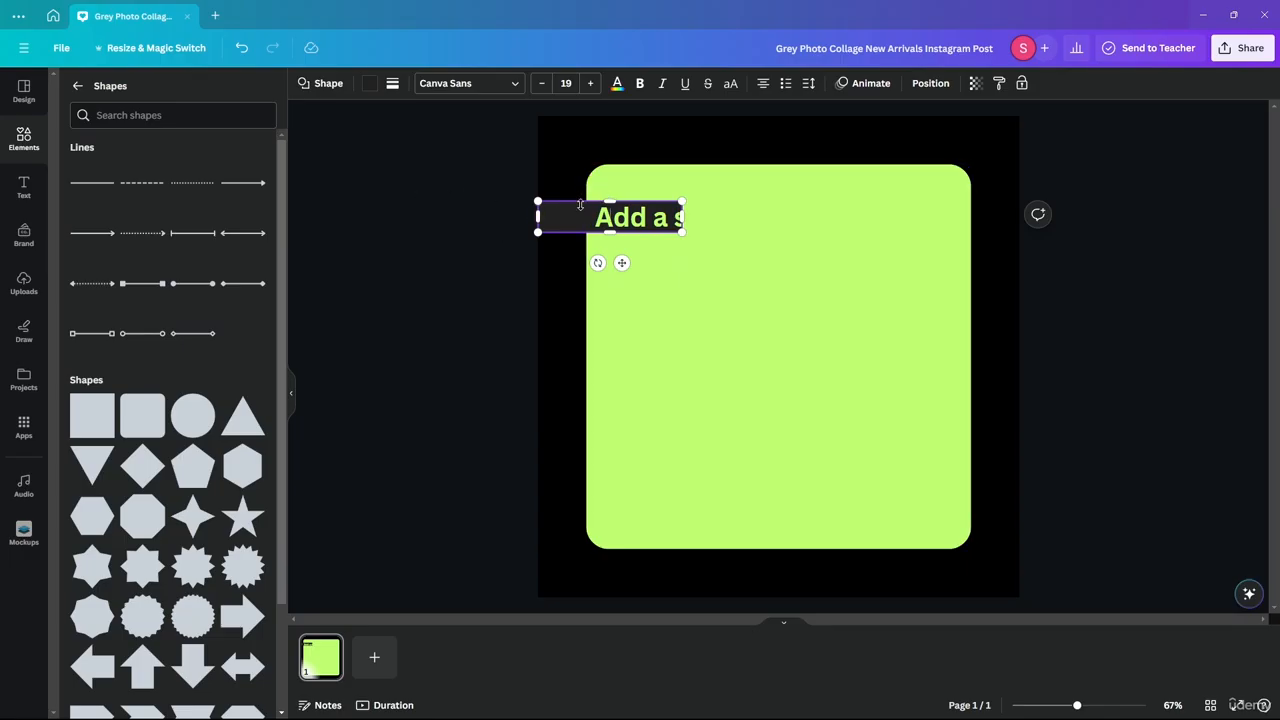
# - Fill the bar behind the subheading with solid black from the document colours
pyautogui.click(392, 84)
pyautogui.click(370, 84)
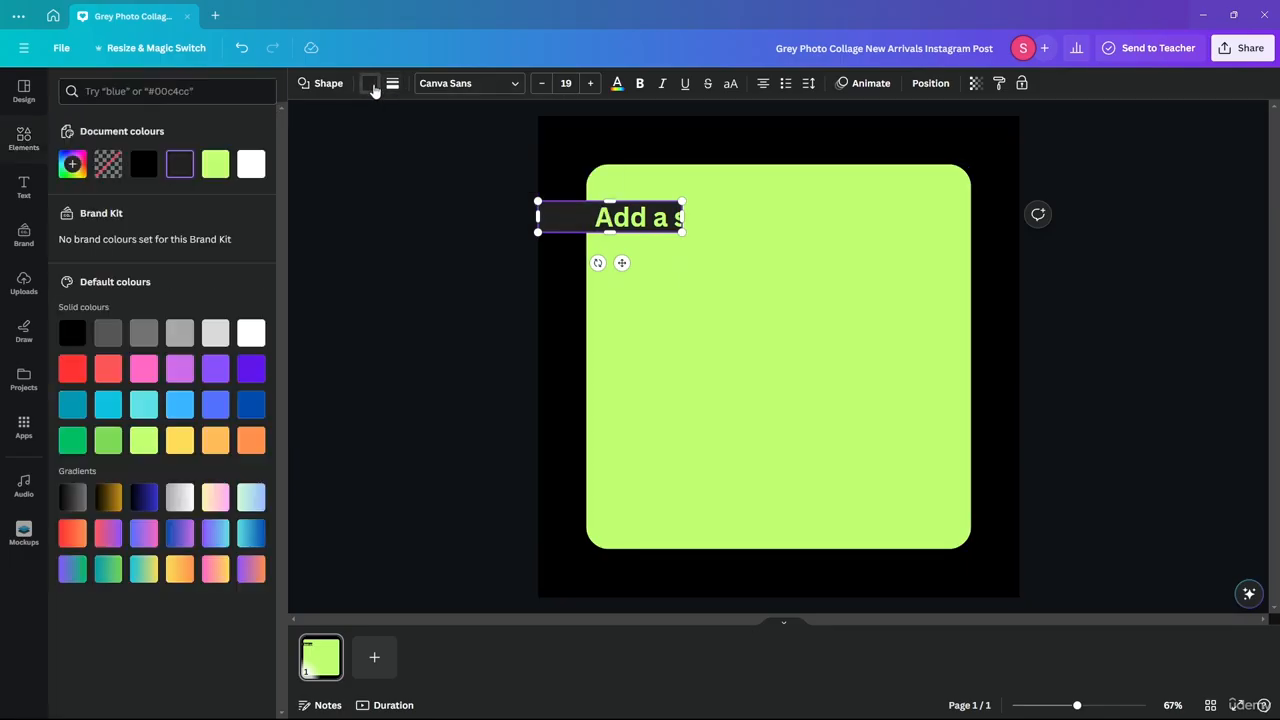
pyautogui.click(143, 163)
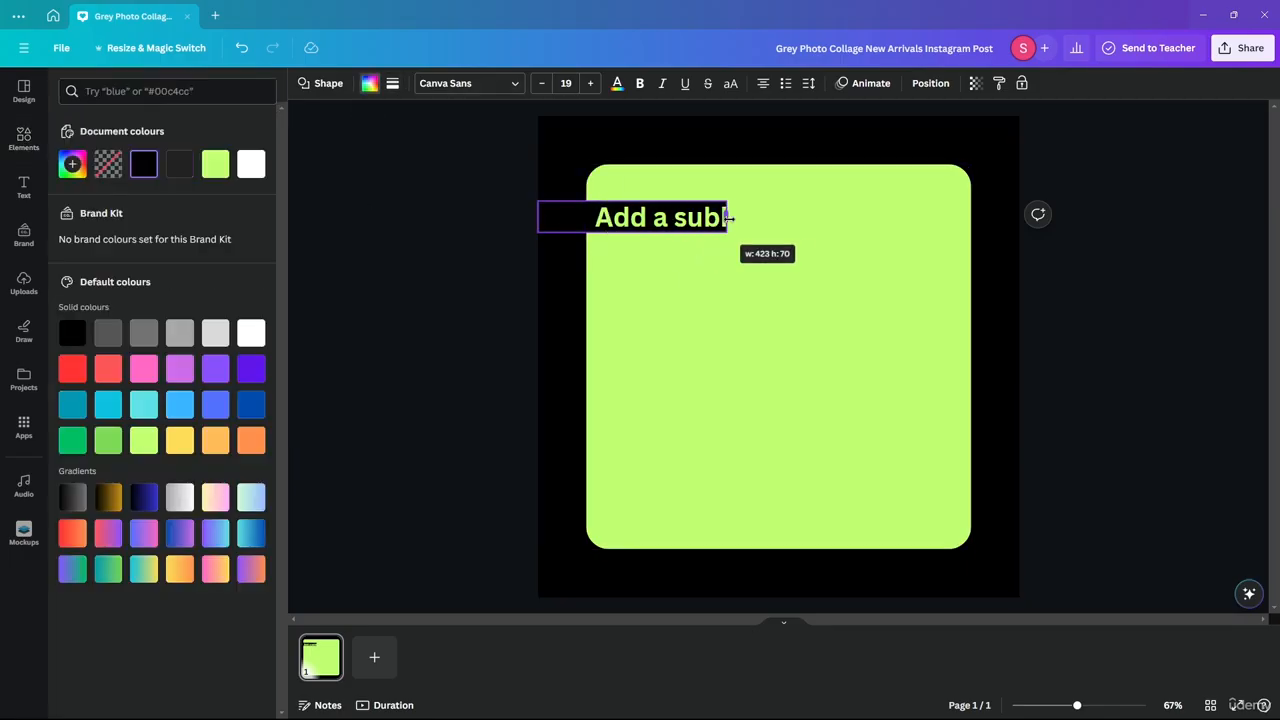
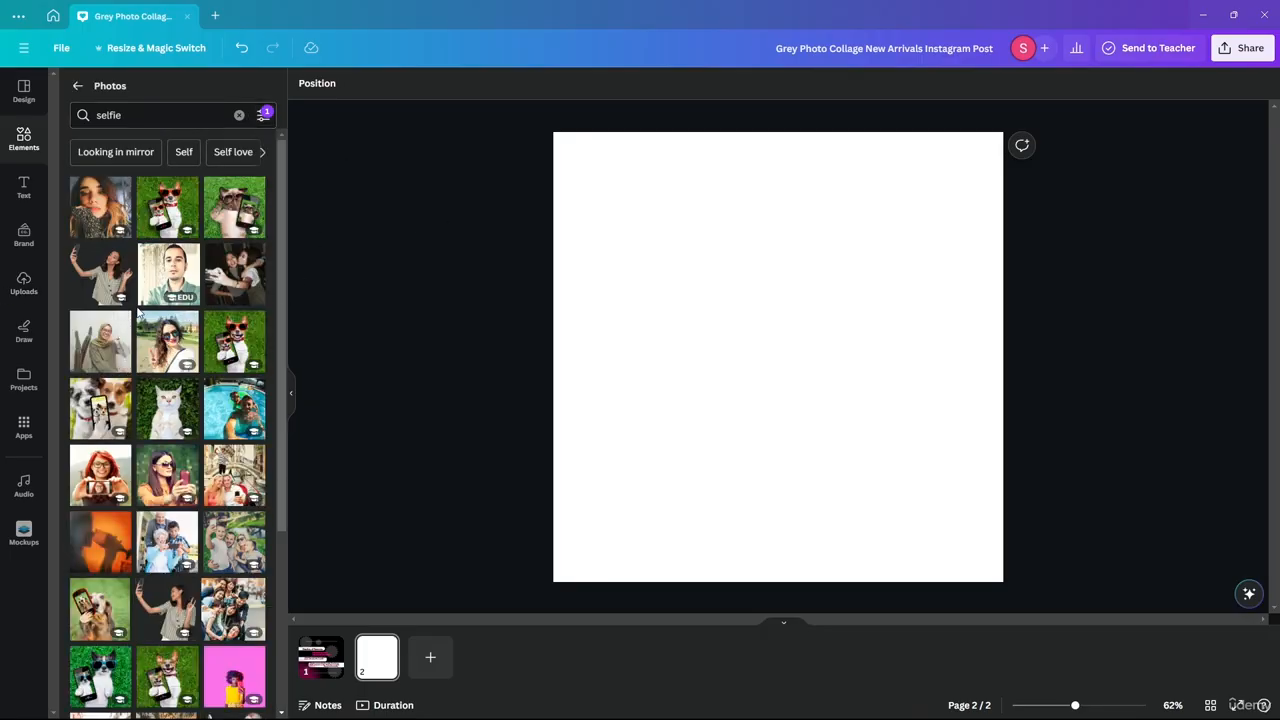
# - Find the fisheye selfie of a couple among the photo results and place it large and centred on the blank second page
pyautogui.scroll(-3, 183, 341)
pyautogui.scroll(-4, 183, 341)
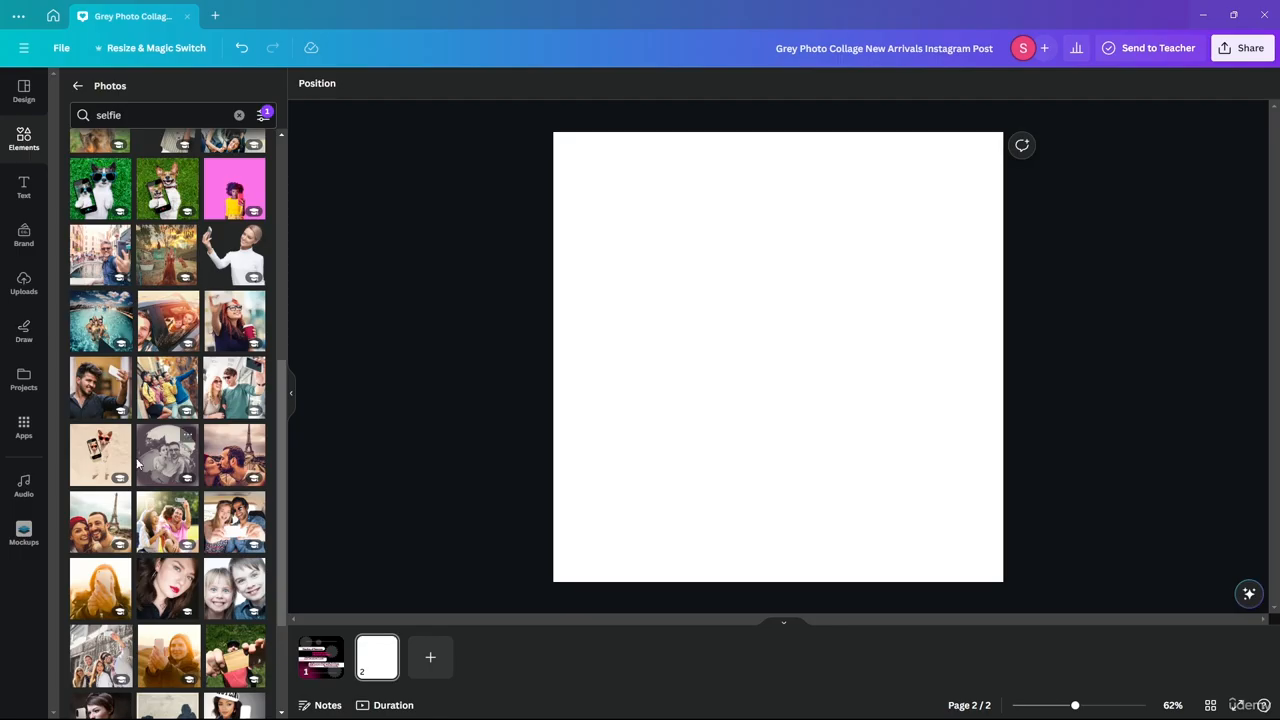
pyautogui.moveTo(139, 462); pyautogui.dragTo(700, 430)
pyautogui.moveTo(902, 491); pyautogui.dragTo(850, 382)
pyautogui.click(1116, 302)
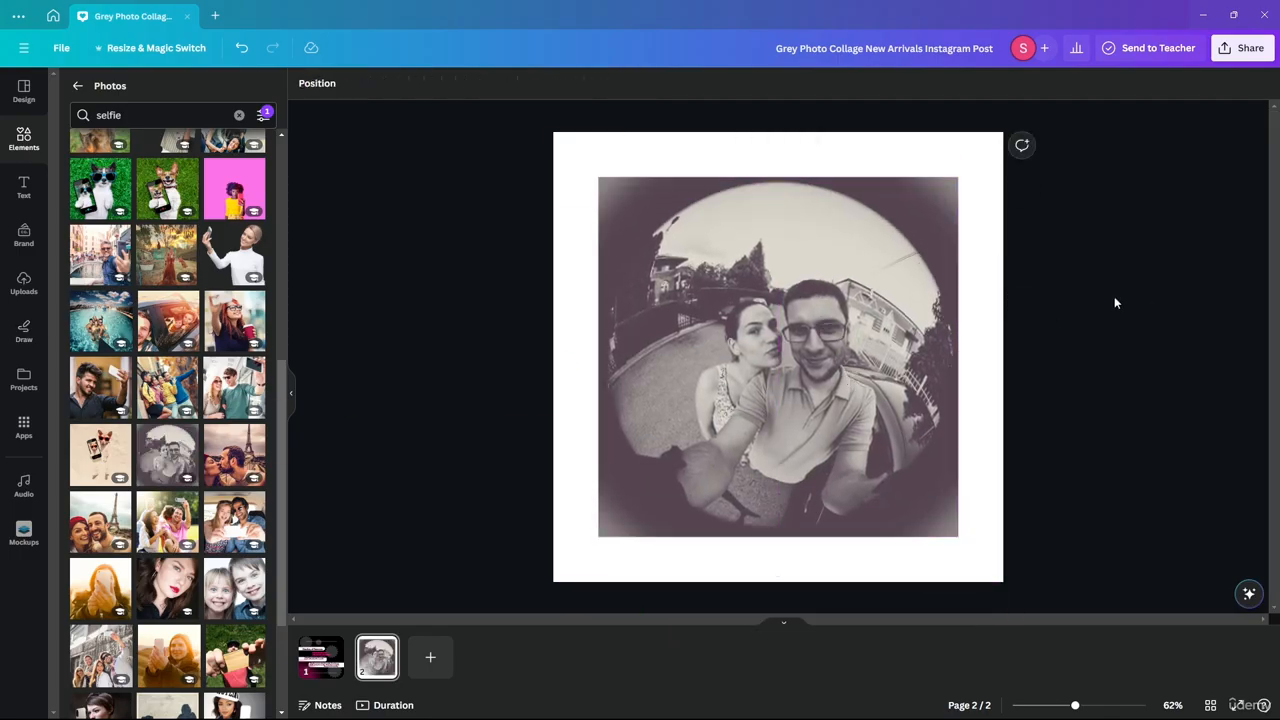
# - Duplicate the couple selfie and enlarge the rear copy so it covers the whole page
pyautogui.click(634, 248)
pyautogui.click(596, 177)
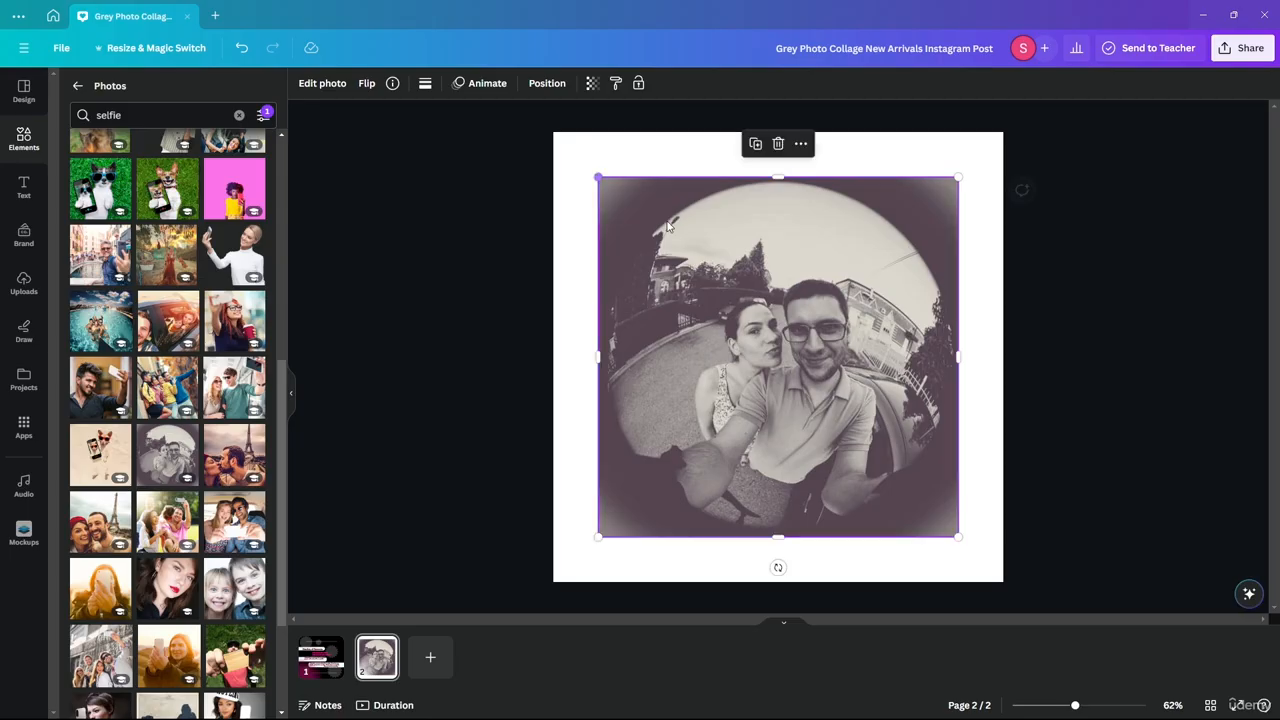
pyautogui.keyDown('alt'); pyautogui.moveTo(814, 362); pyautogui.dragTo(892, 388); pyautogui.keyUp('alt')
pyautogui.click(605, 221)
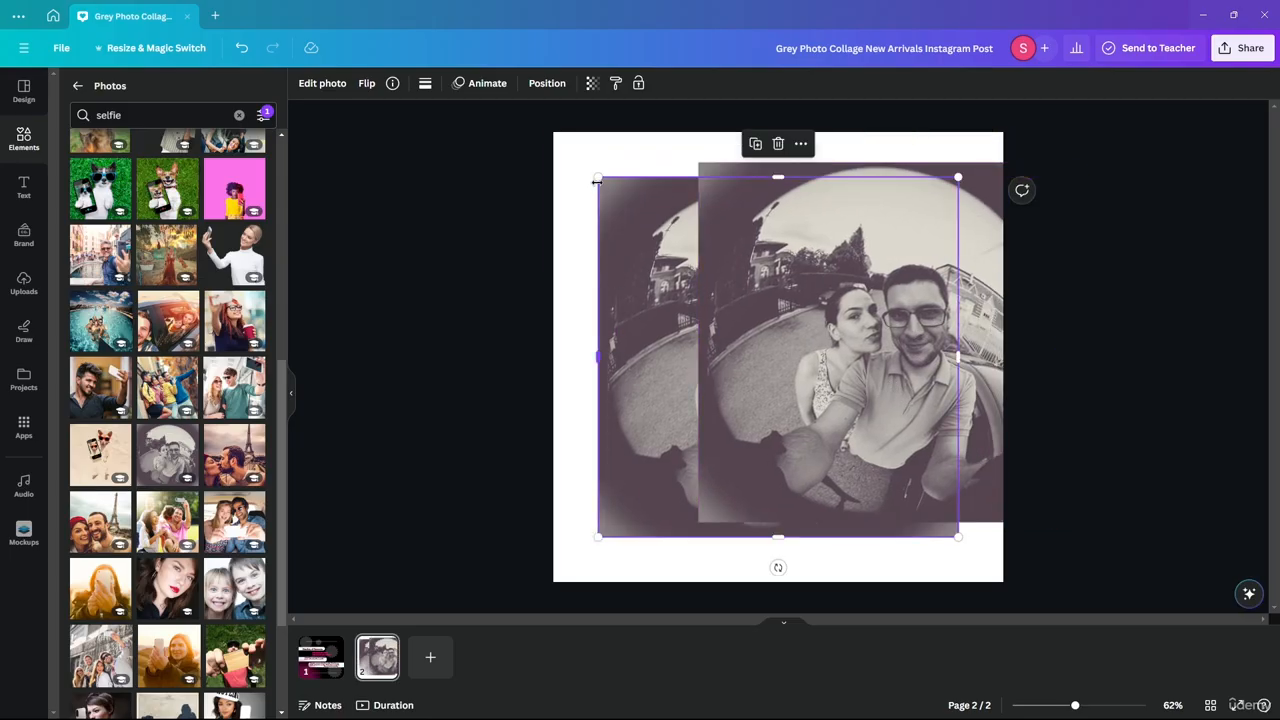
pyautogui.moveTo(598, 177); pyautogui.dragTo(553, 131)
pyautogui.click(1080, 291)
# - Centre the smaller front copy of the selfie over the full-page copy and deselect it
pyautogui.click(912, 392)
pyautogui.moveTo(912, 392); pyautogui.dragTo(762, 382)
pyautogui.click(1106, 287)
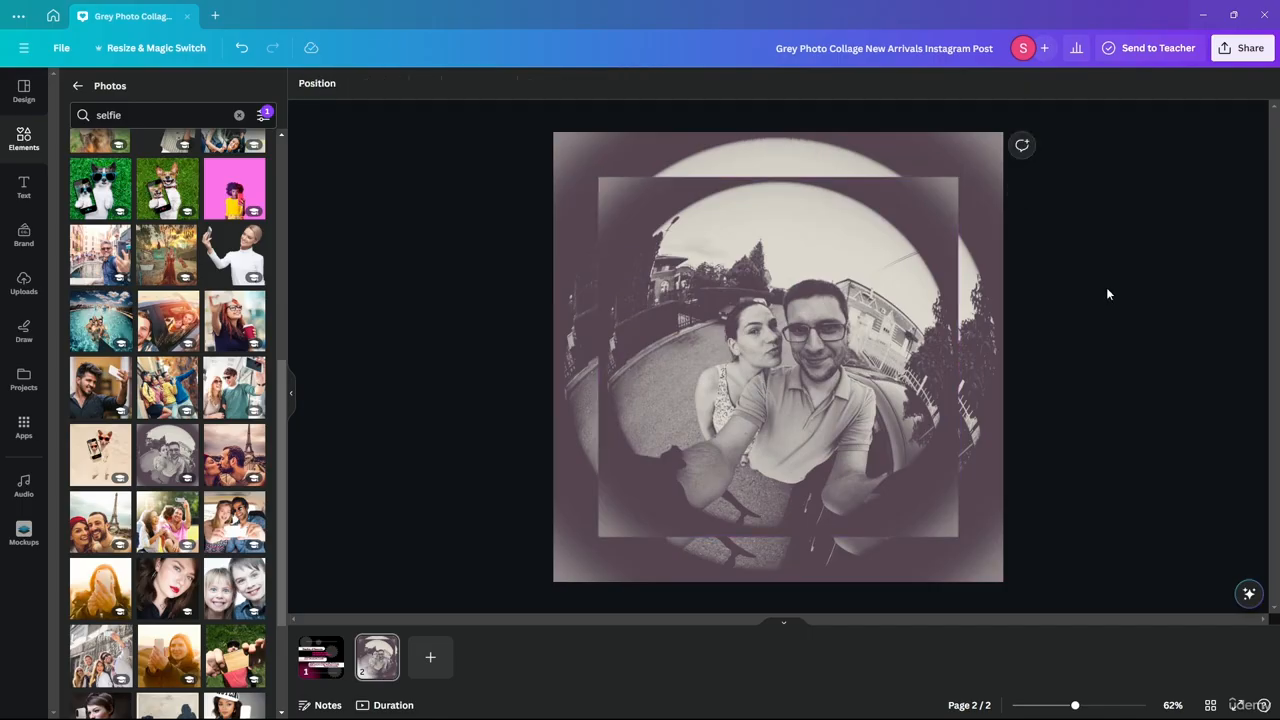
# - Apply a whole-image blur with intensity 50 to the full-page background copy of the selfie
pyautogui.click(563, 170)
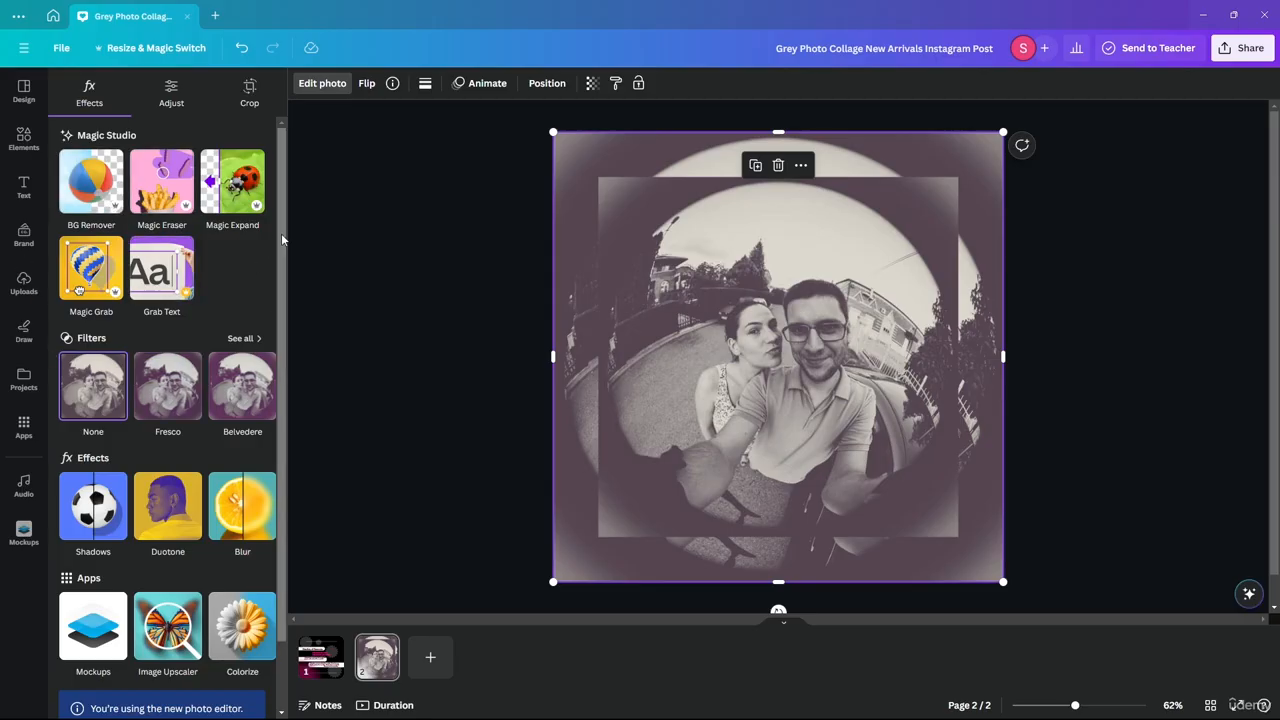
pyautogui.moveTo(281, 235)
pyautogui.mouseDown()
pyautogui.moveTo(282, 283)
pyautogui.moveTo(283, 243)
pyautogui.moveTo(283, 254)
pyautogui.mouseUp()
pyautogui.click(241, 490)
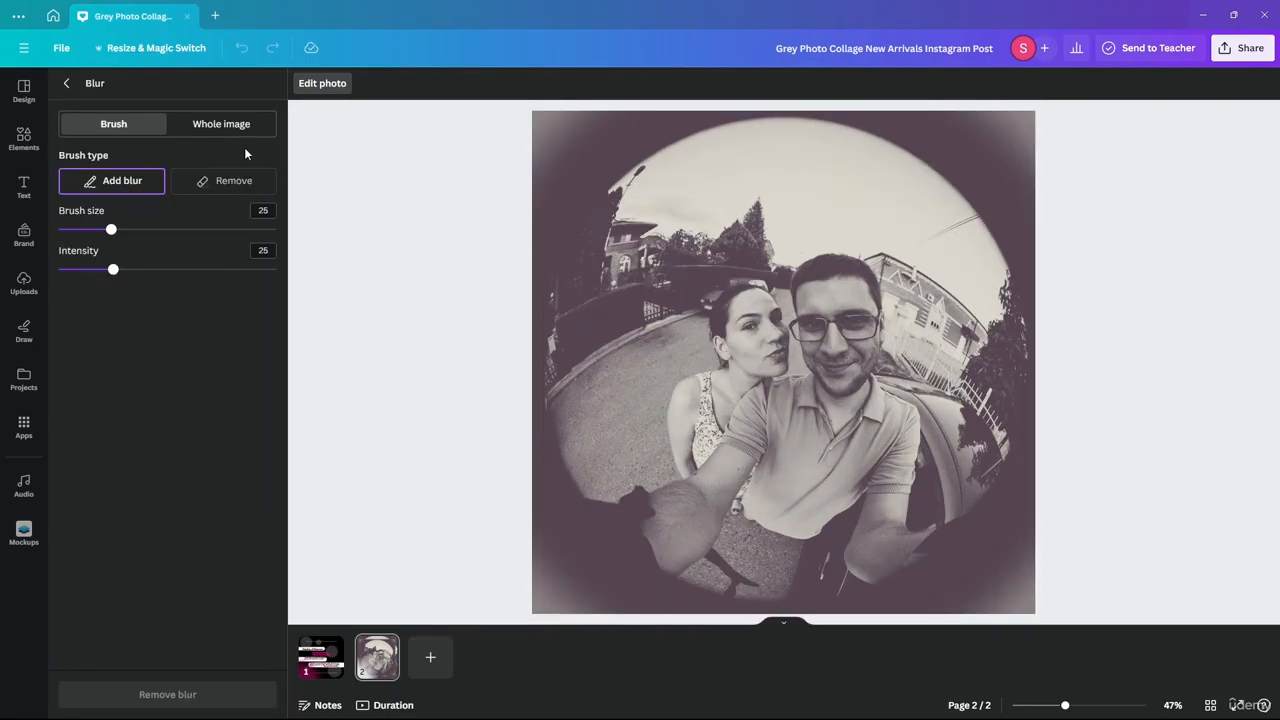
pyautogui.click(201, 132)
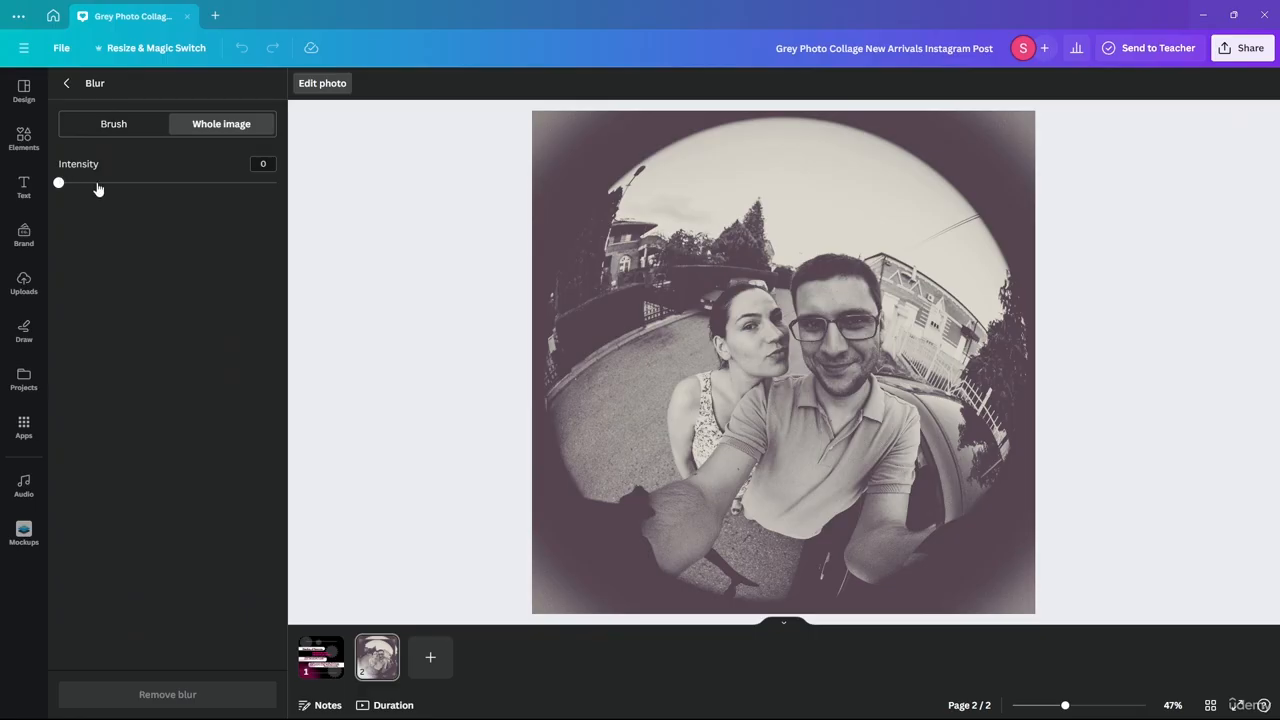
pyautogui.moveTo(59, 188); pyautogui.dragTo(169, 189)
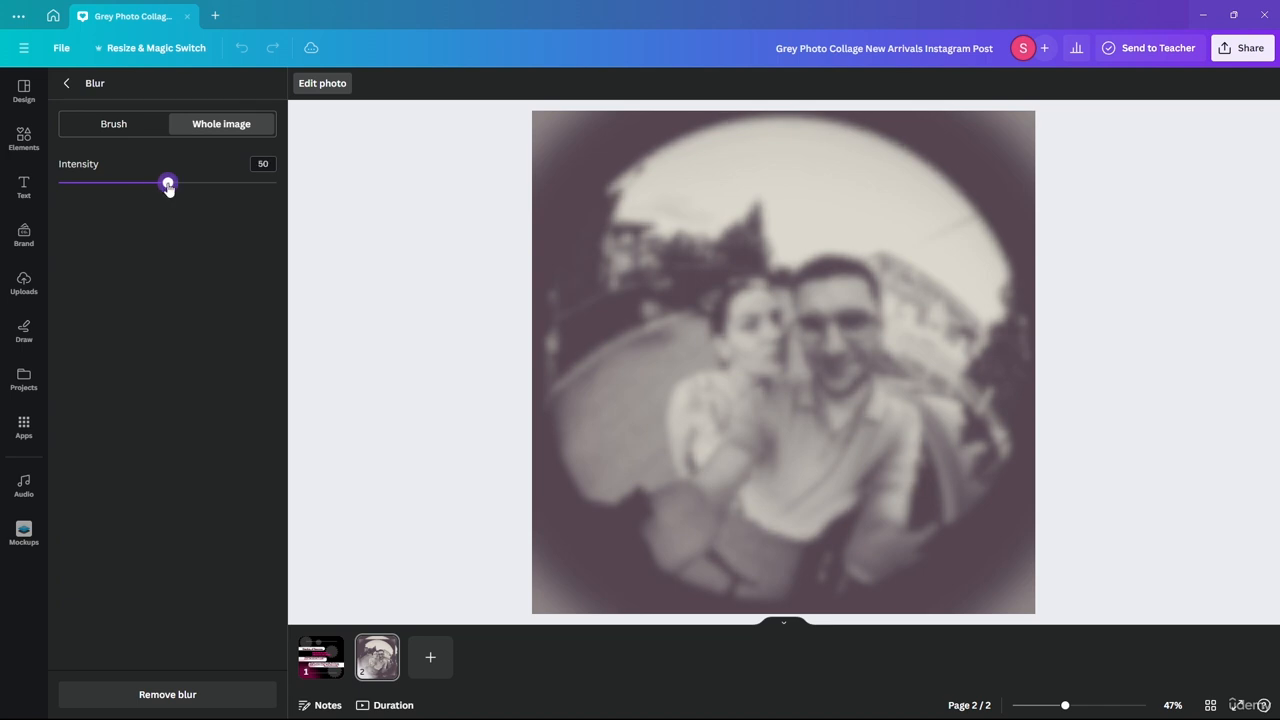
# - Close the background copy's blur settings, realign the front selfie at the page's centre and deselect it
pyautogui.click(67, 88)
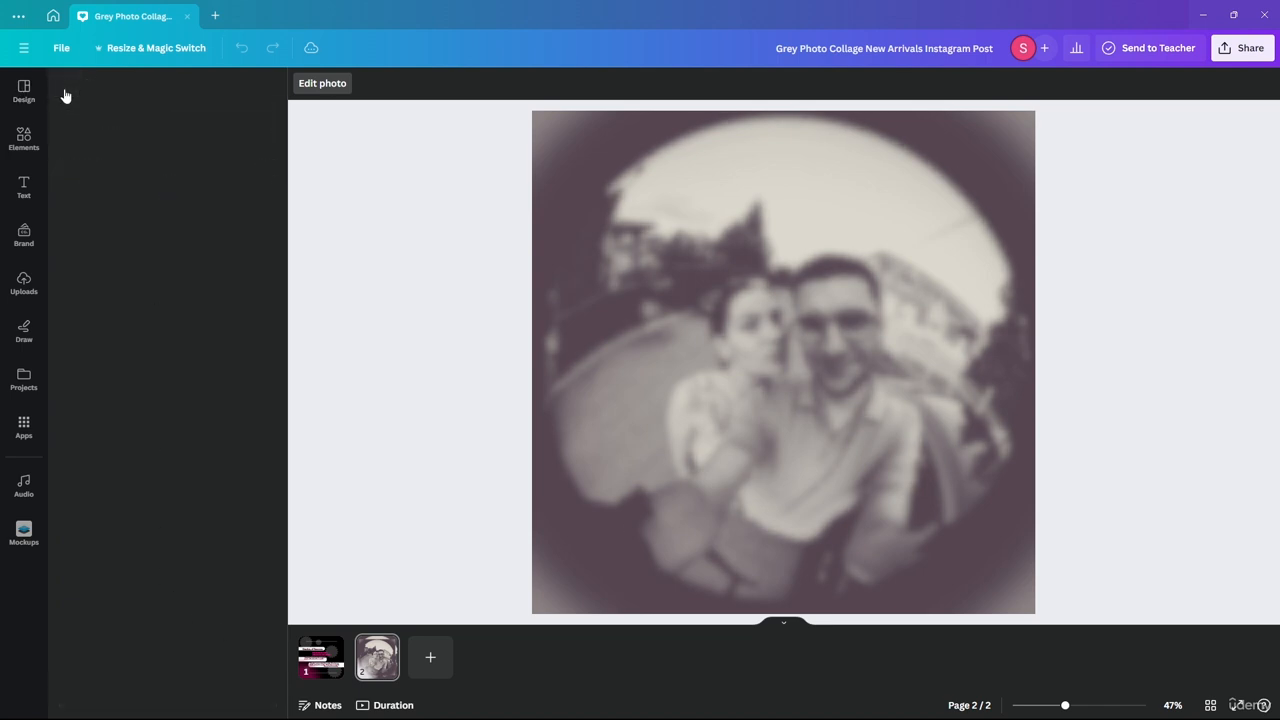
pyautogui.click(671, 353)
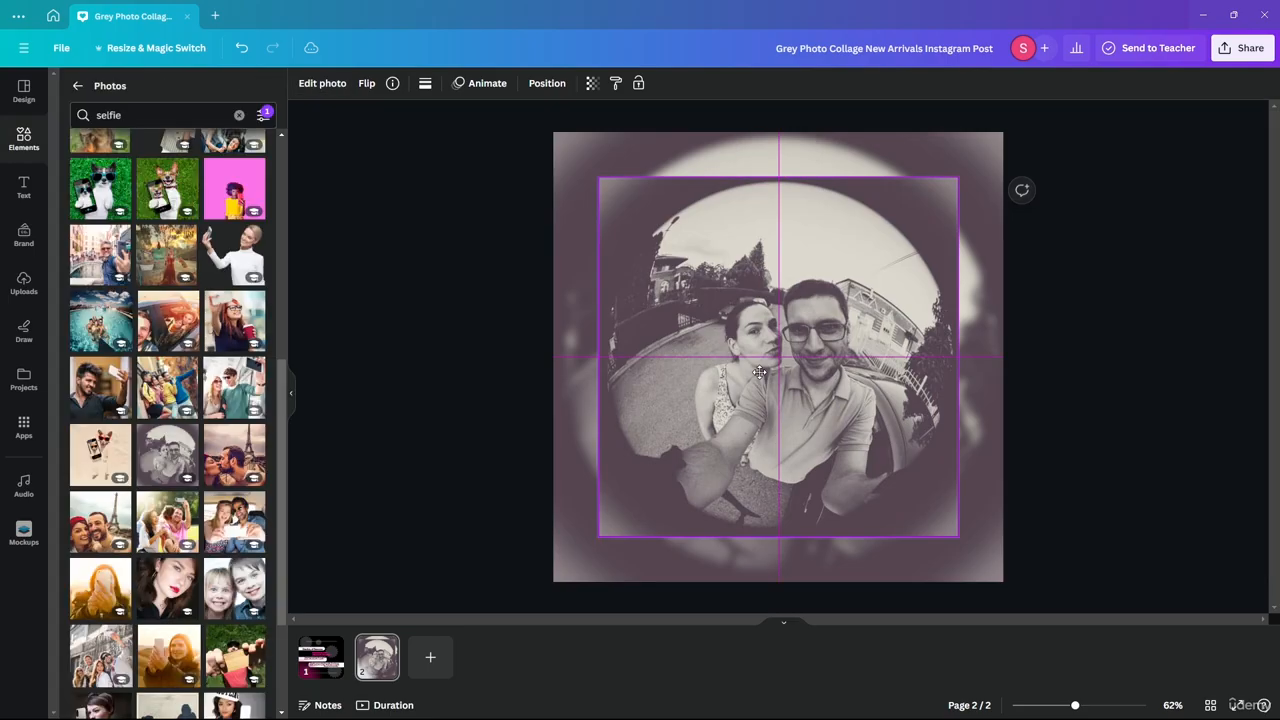
pyautogui.click(1125, 334)
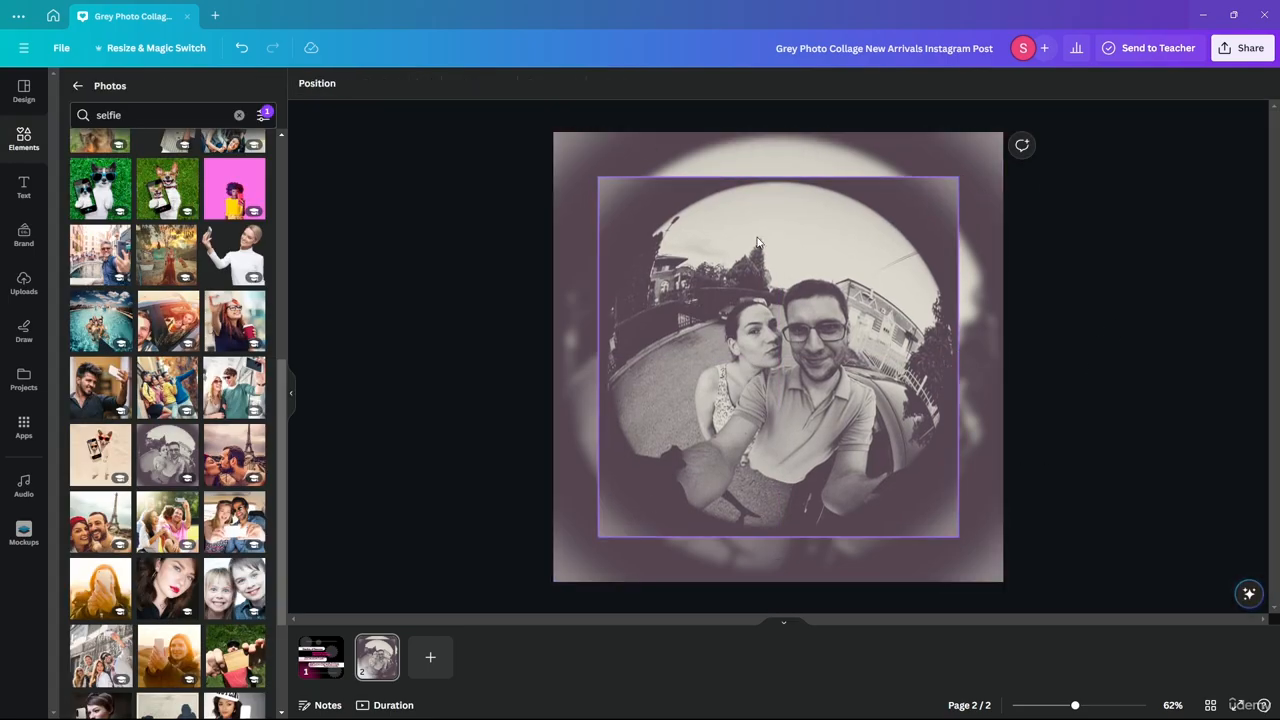
# - Clear the photo search and add a square shape slightly larger than the front selfie, centred over it
pyautogui.click(741, 318)
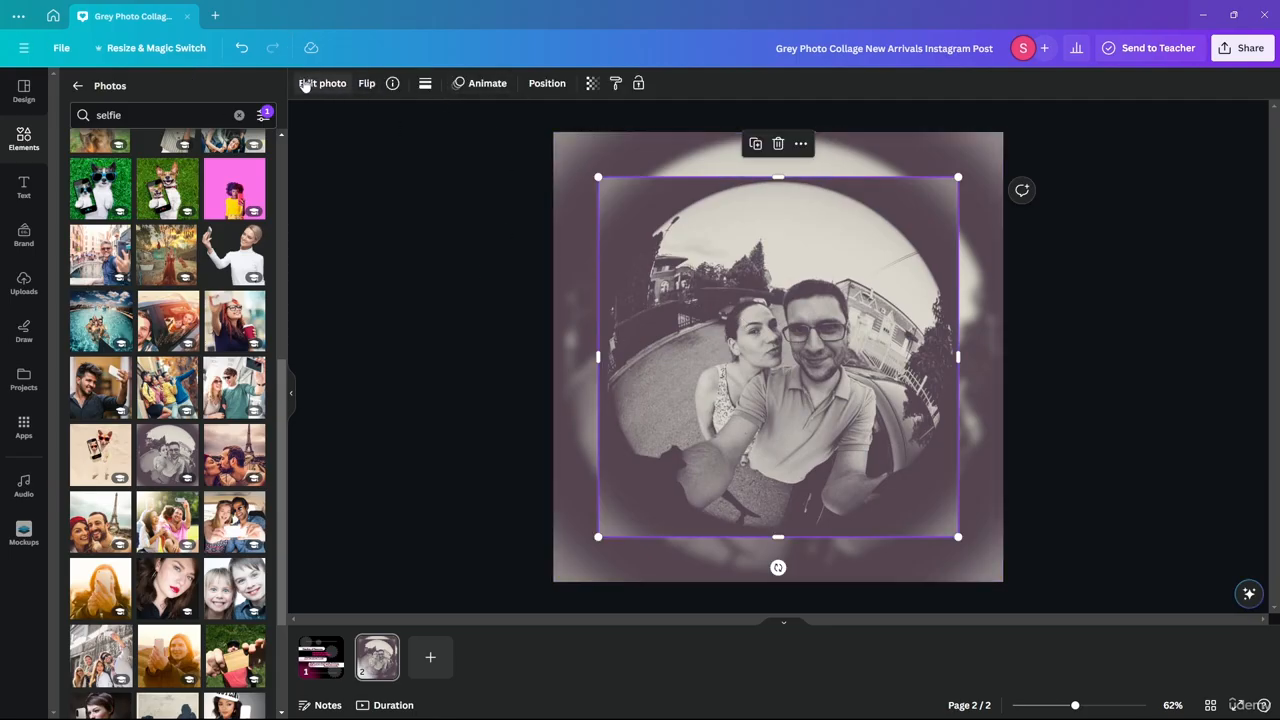
pyautogui.click(305, 85)
pyautogui.click(20, 140)
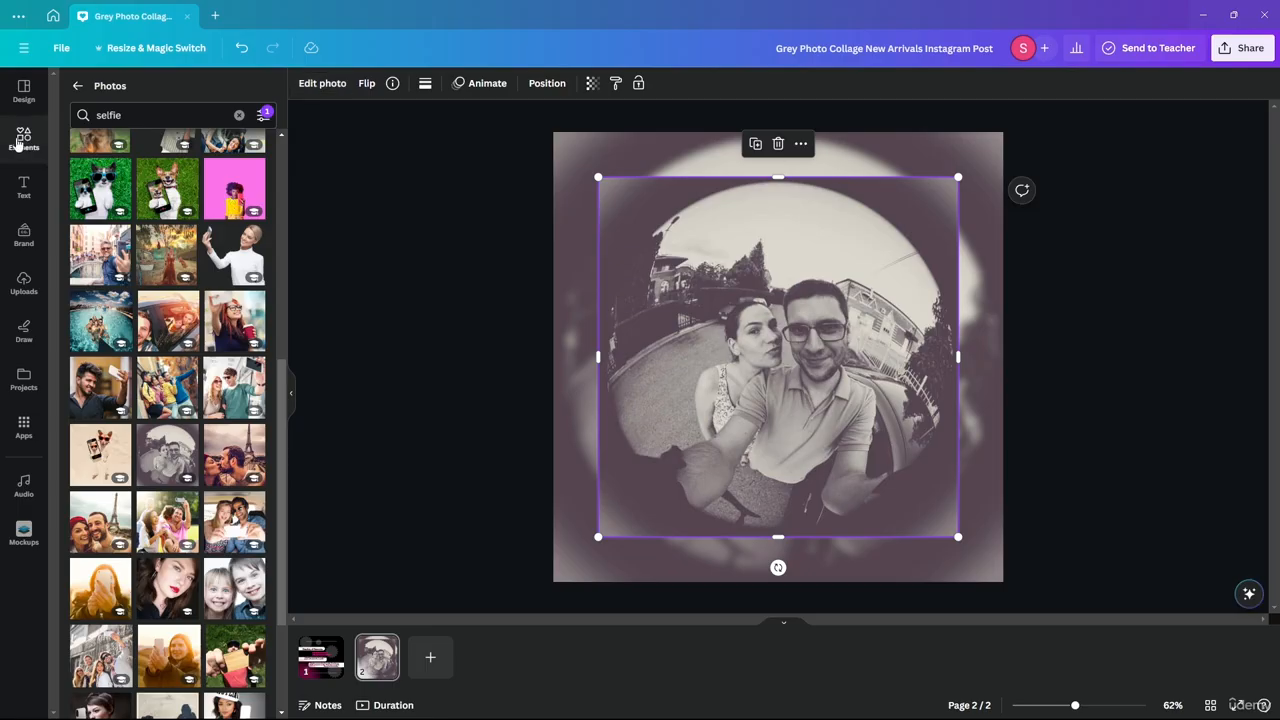
pyautogui.click(22, 90)
pyautogui.click(22, 140)
pyautogui.click(239, 115)
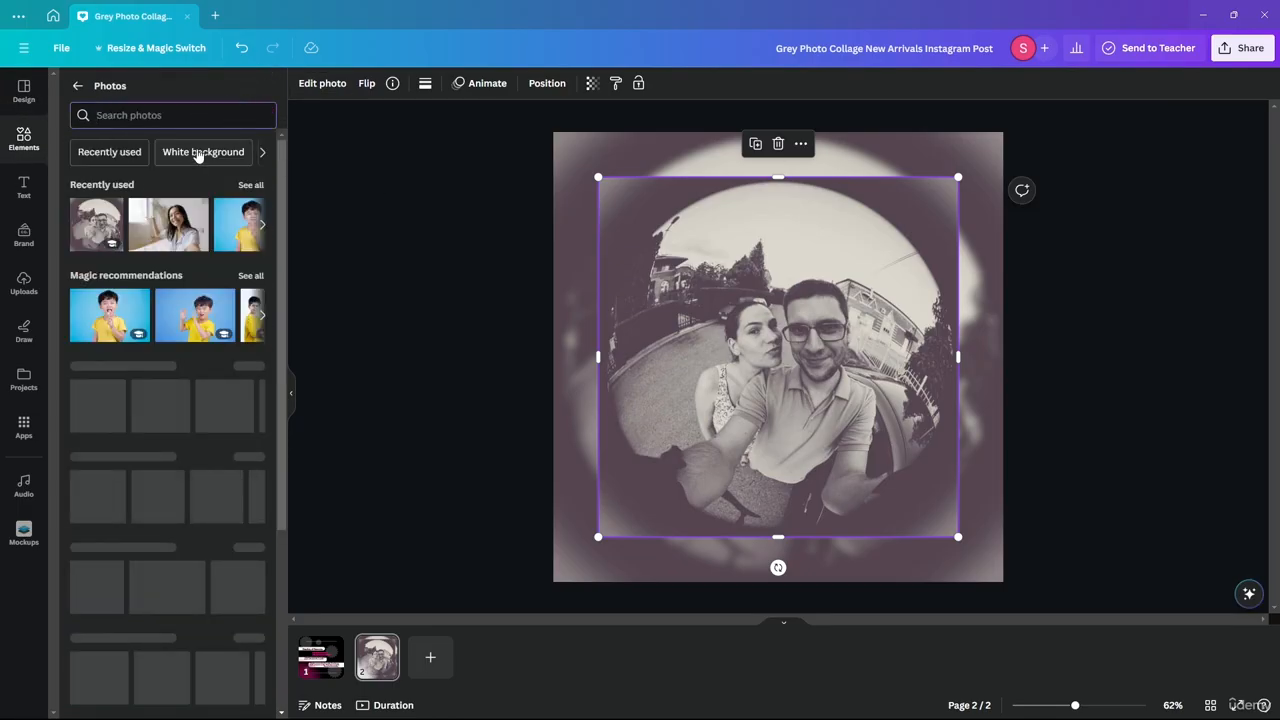
pyautogui.click(23, 142)
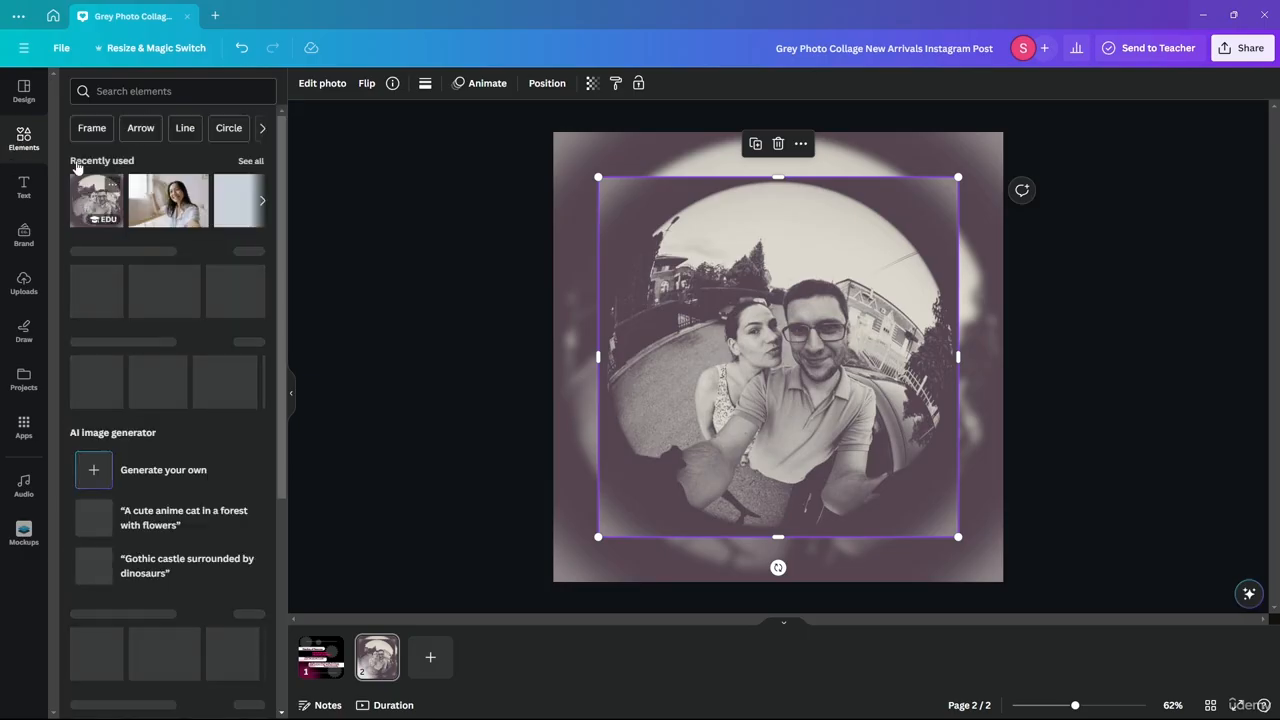
pyautogui.moveTo(88, 283); pyautogui.dragTo(640, 246)
pyautogui.moveTo(735, 306); pyautogui.dragTo(956, 558)
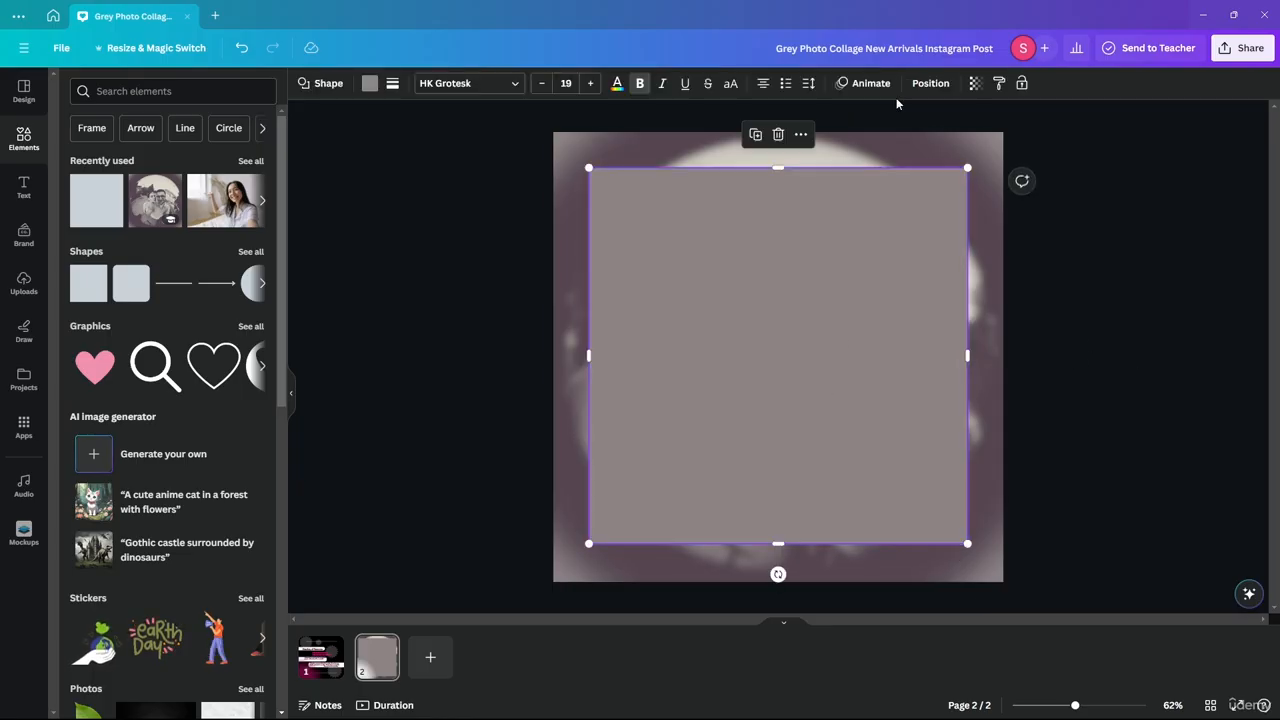
# - Move the square between the front selfie and the blurred background copy, and fill it black as a frame
pyautogui.click(930, 83)
pyautogui.moveTo(150, 180); pyautogui.dragTo(158, 232)
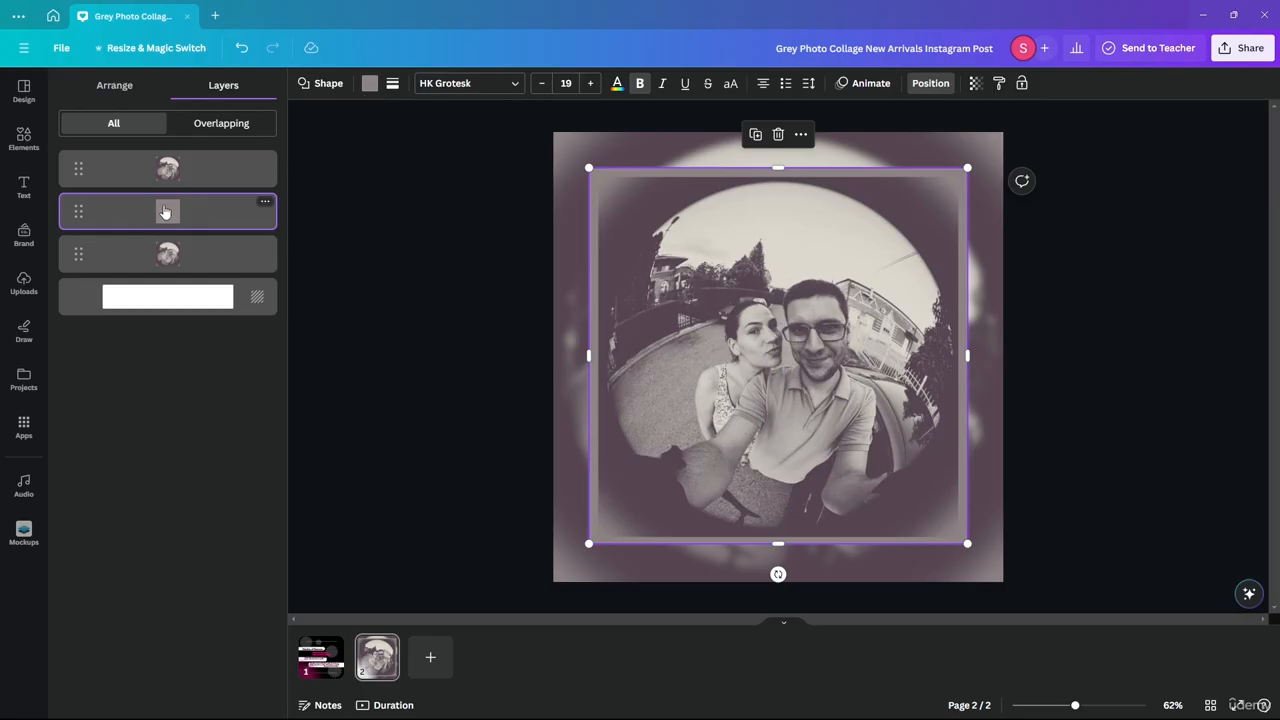
pyautogui.click(369, 83)
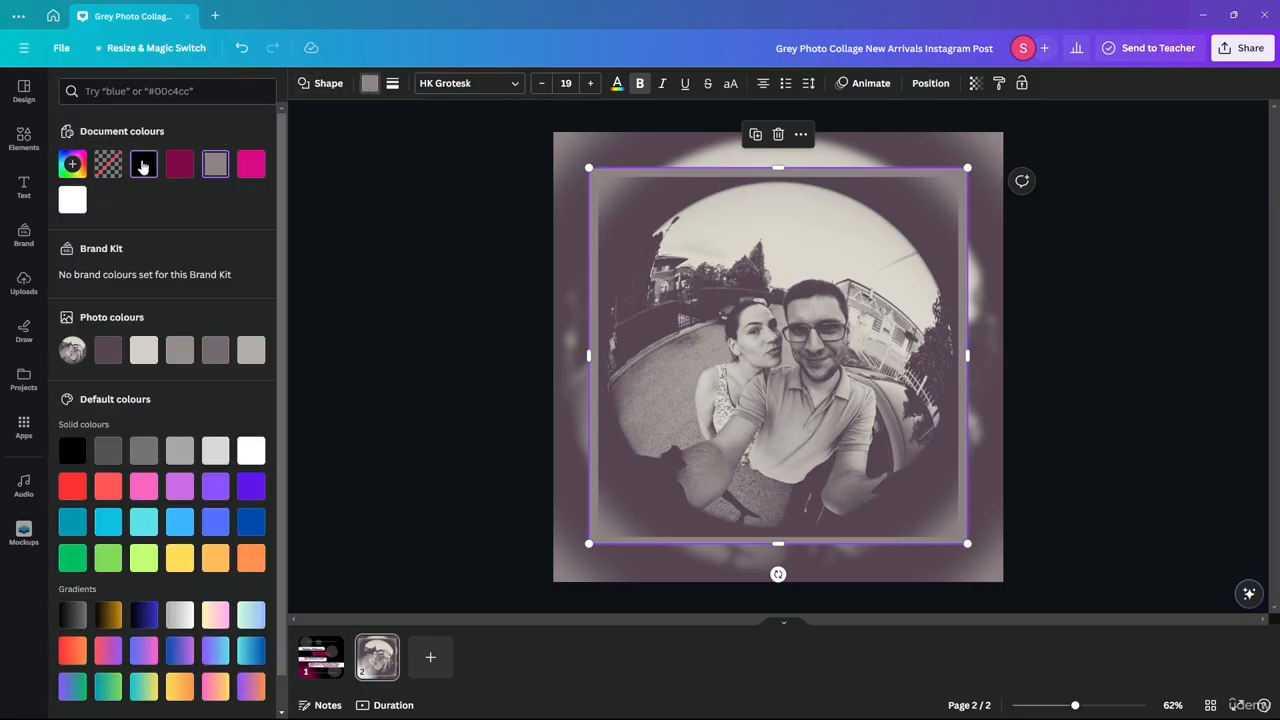
pyautogui.click(143, 163)
pyautogui.click(402, 160)
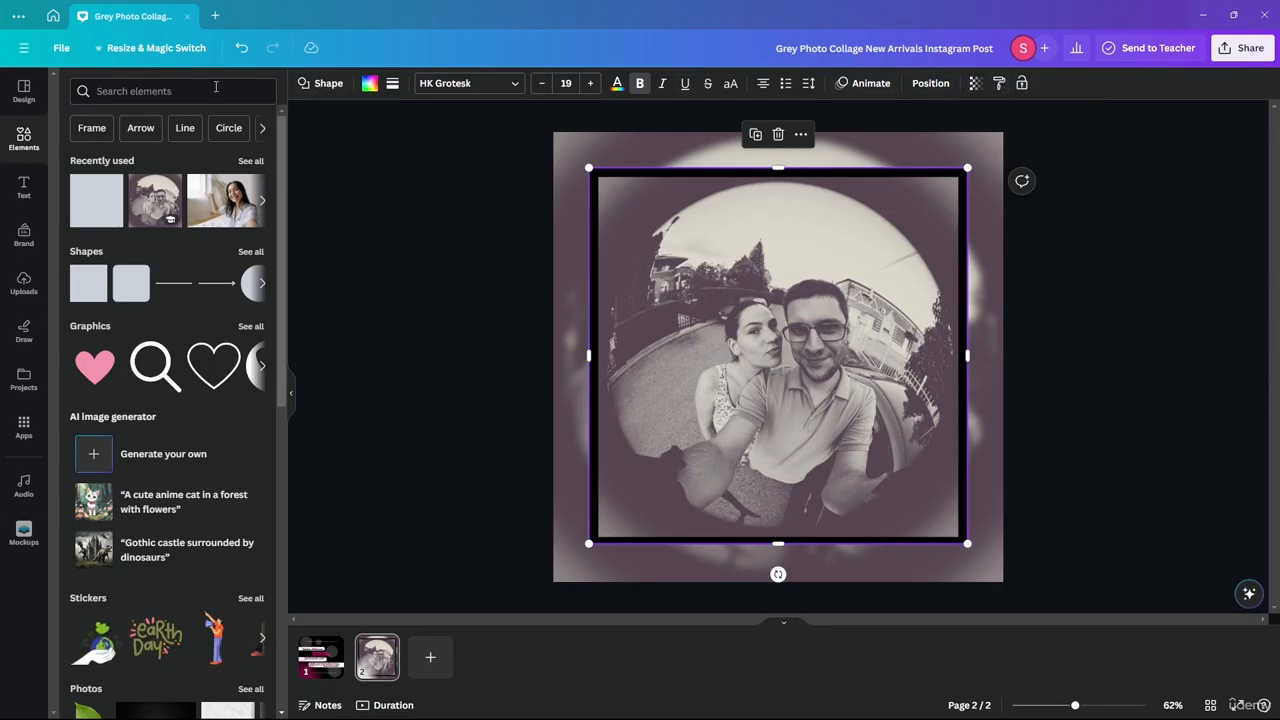
pyautogui.click(316, 86)
pyautogui.click(318, 88)
pyautogui.click(1177, 260)
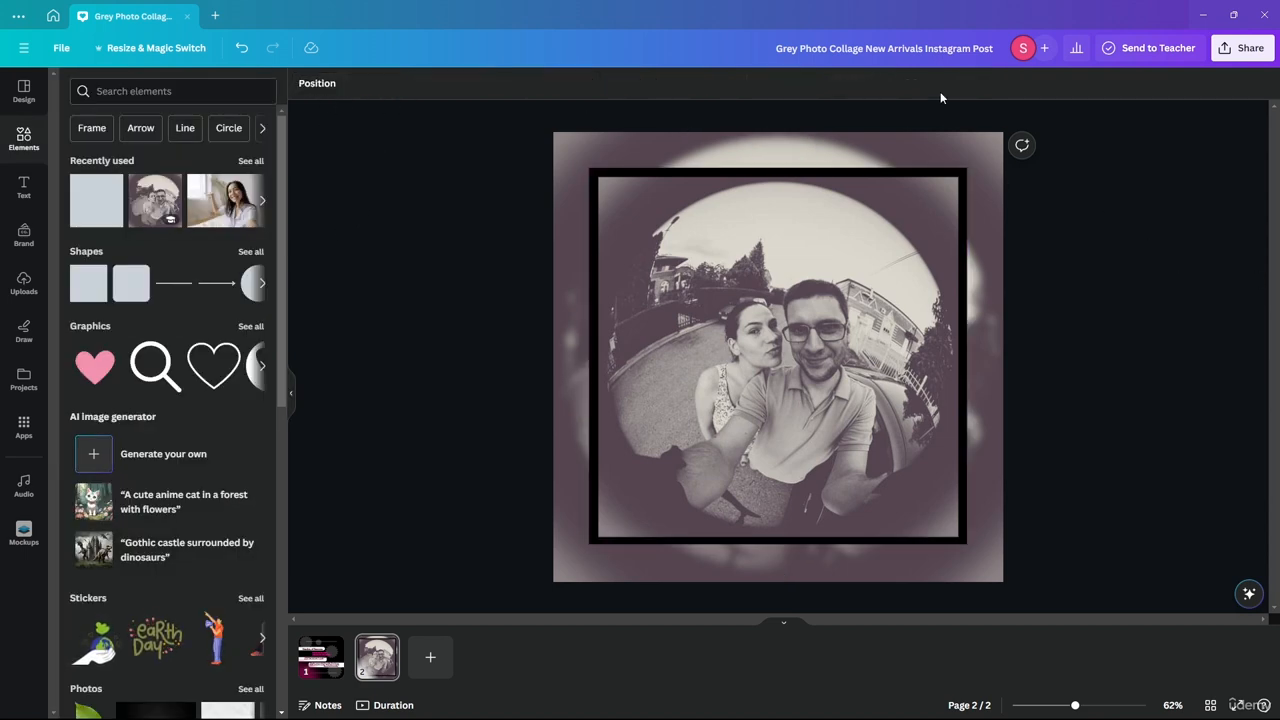
# - Delete the black square behind the front selfie
pyautogui.click(590, 282)
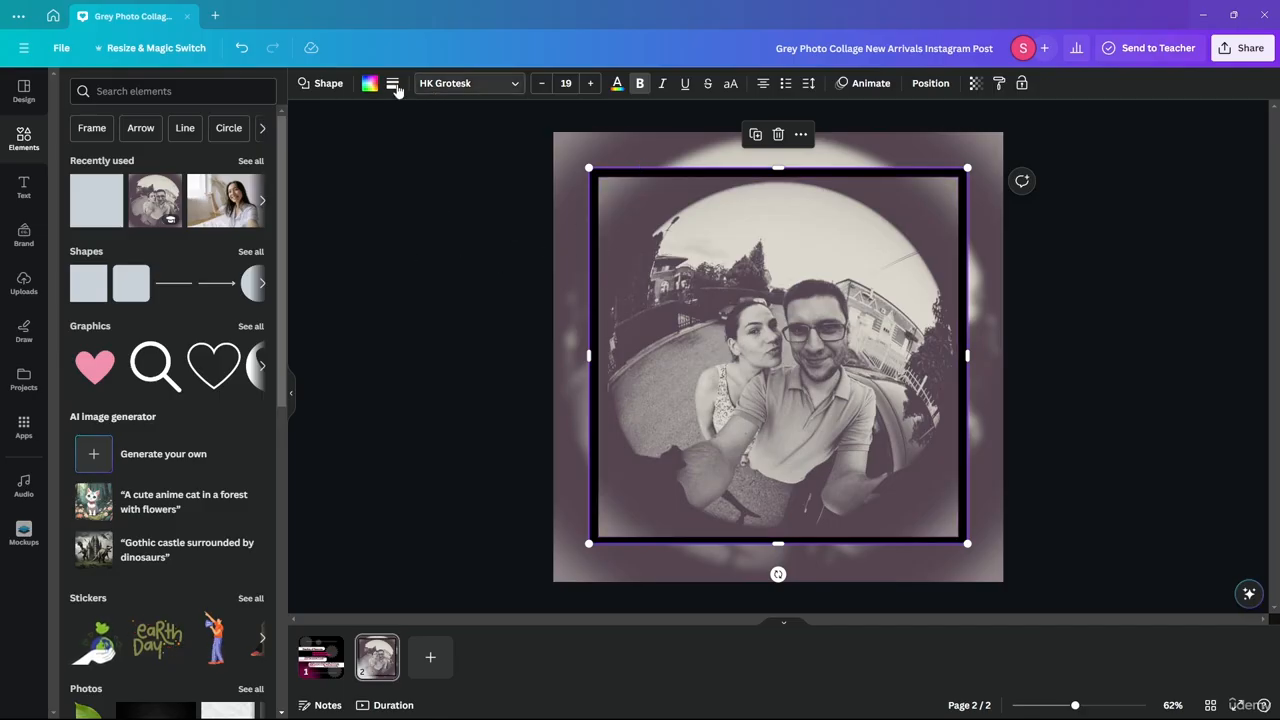
pyautogui.click(507, 88)
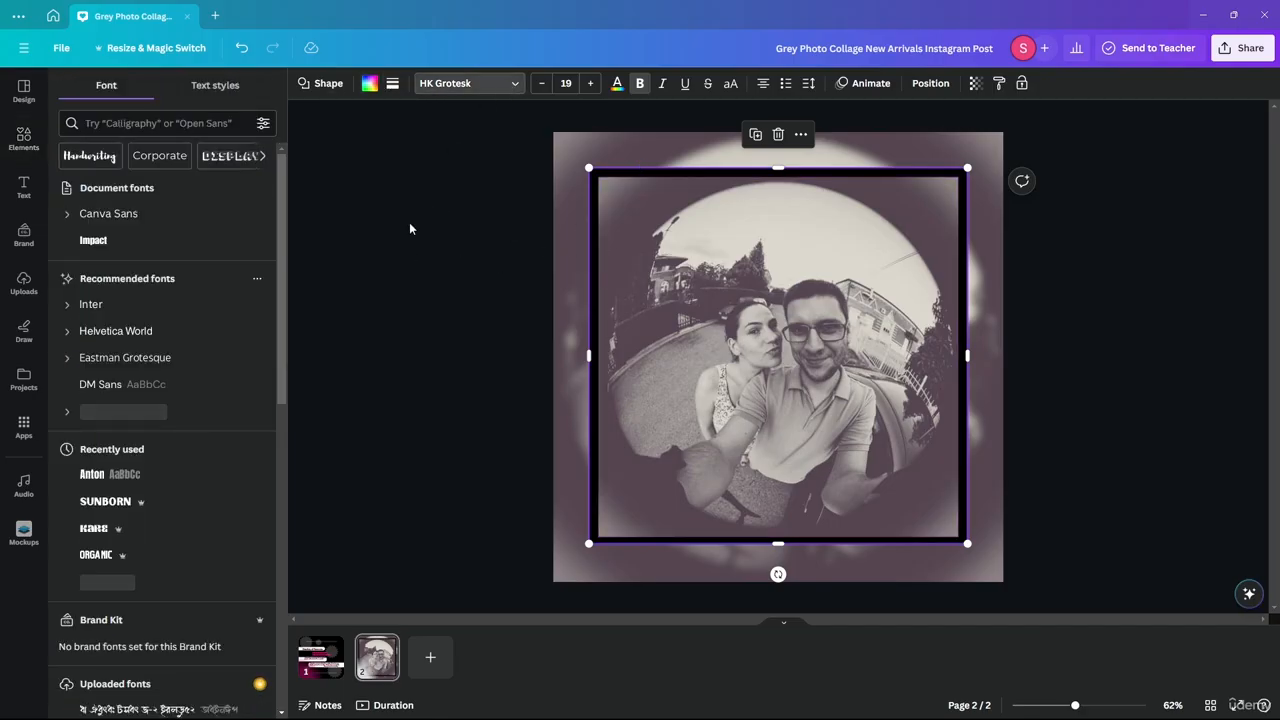
pyautogui.click(598, 293)
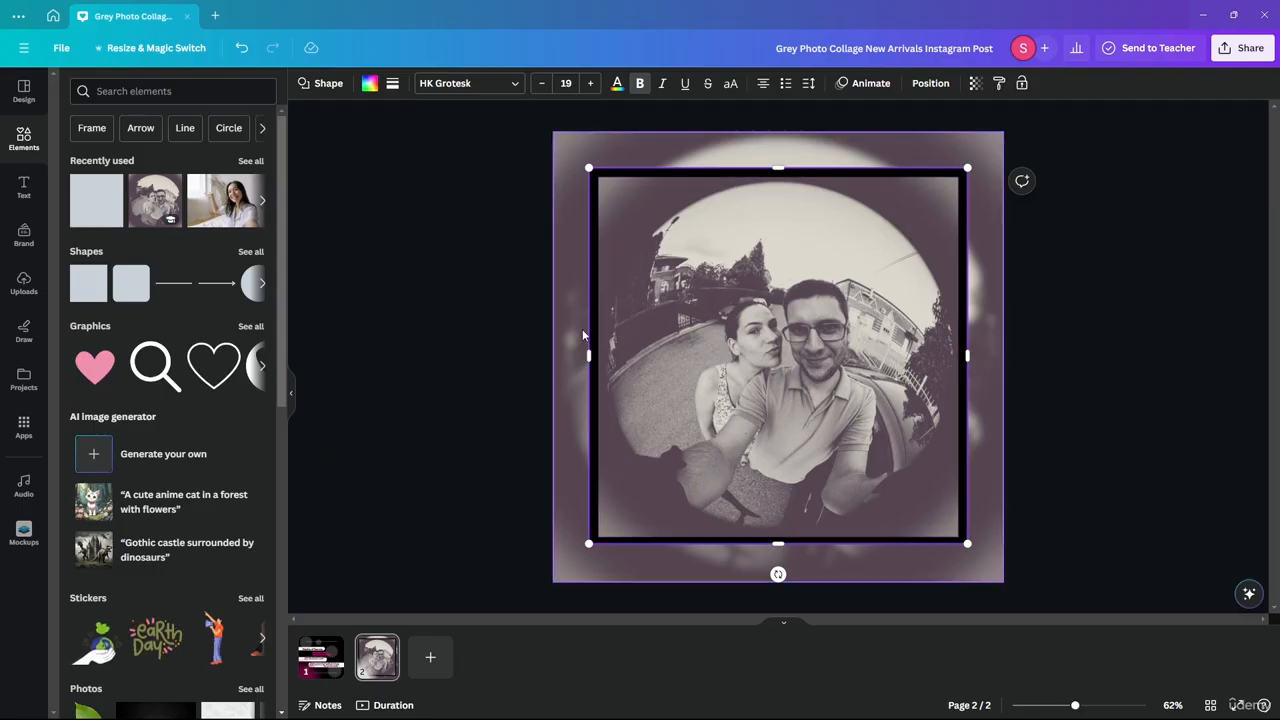
pyautogui.moveTo(592, 318)
pyautogui.mouseDown()
pyautogui.moveTo(586, 309)
pyautogui.moveTo(587, 330)
pyautogui.mouseUp()
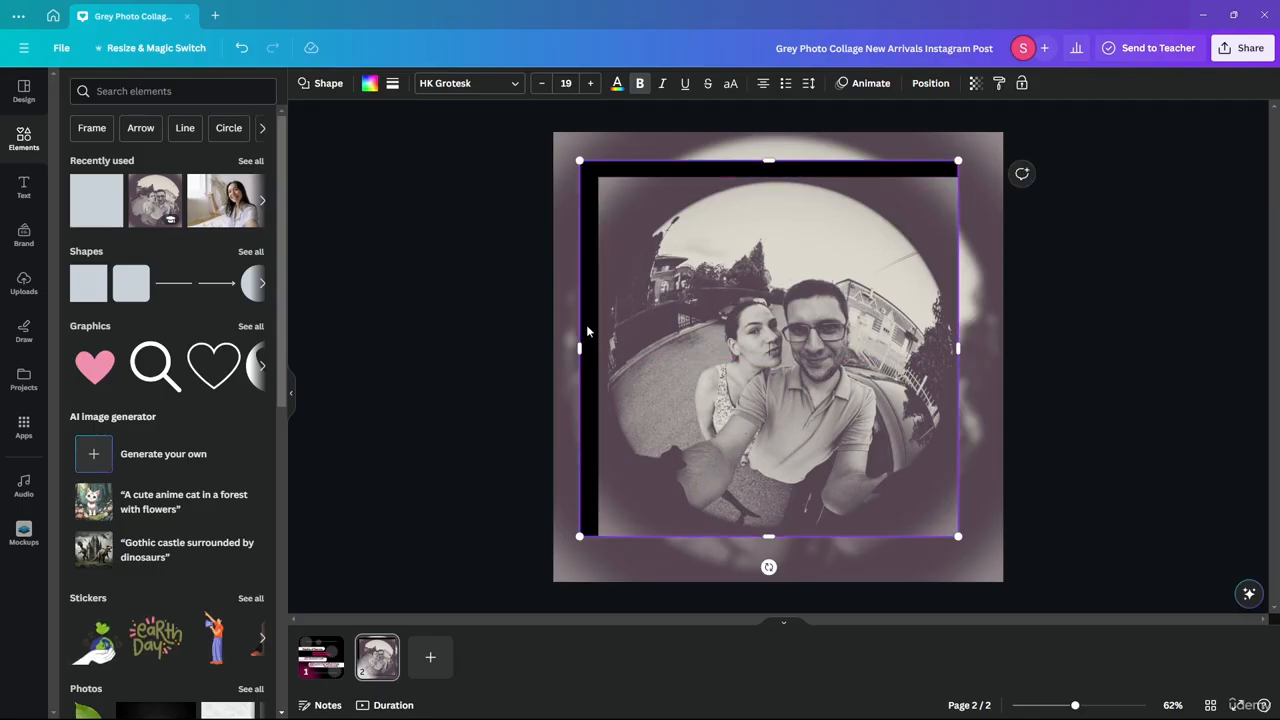
pyautogui.press('Delete')
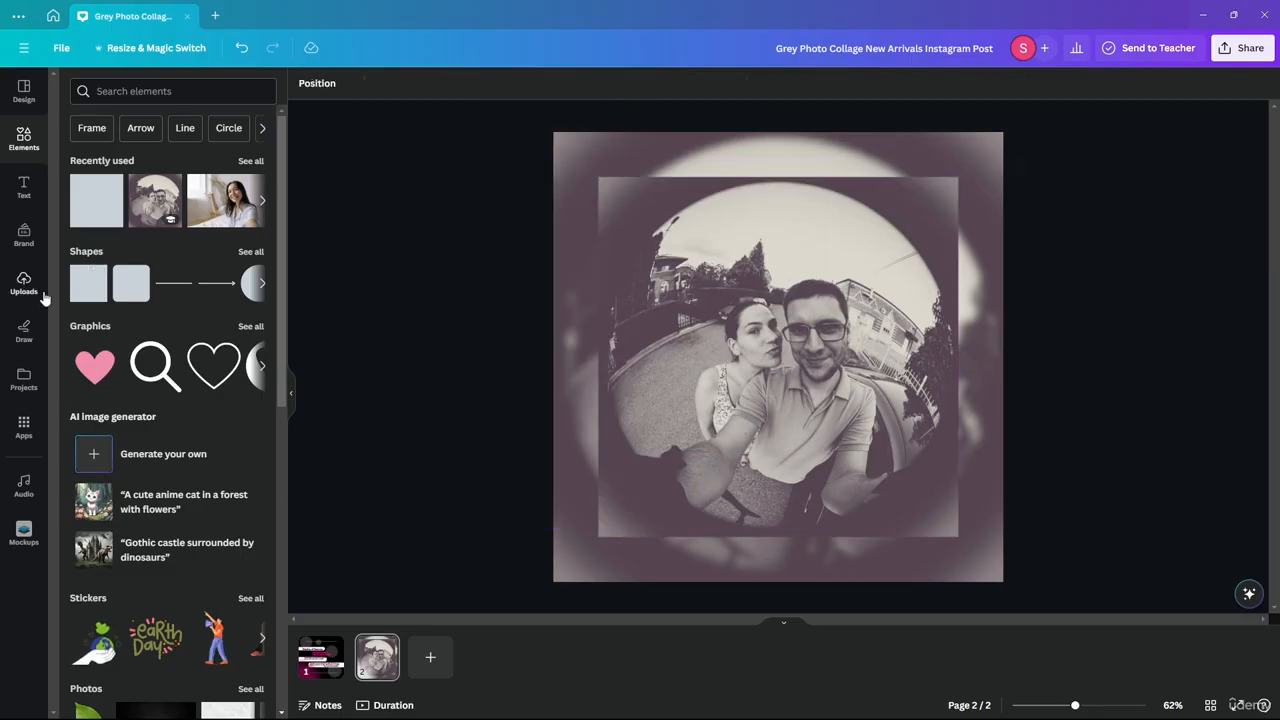
# - Replace the front selfie with a colorized version using the Colorize app and deselect it
pyautogui.click(760, 337)
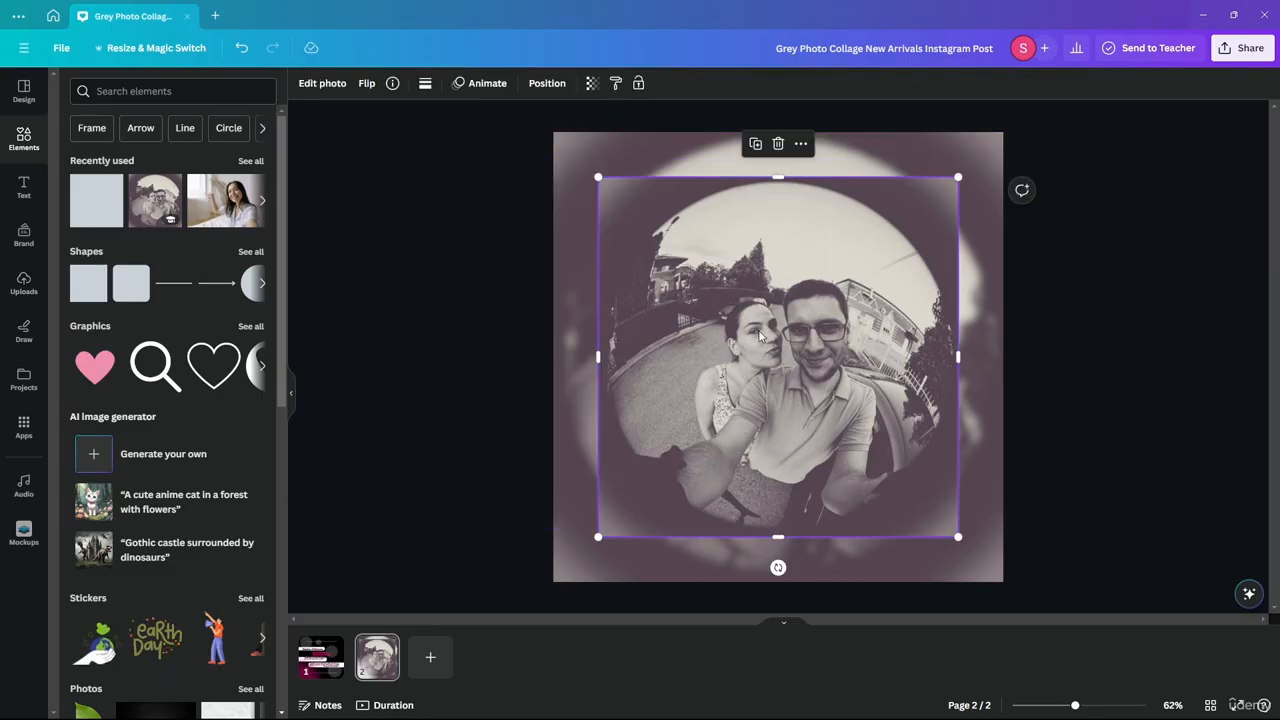
pyautogui.click(322, 84)
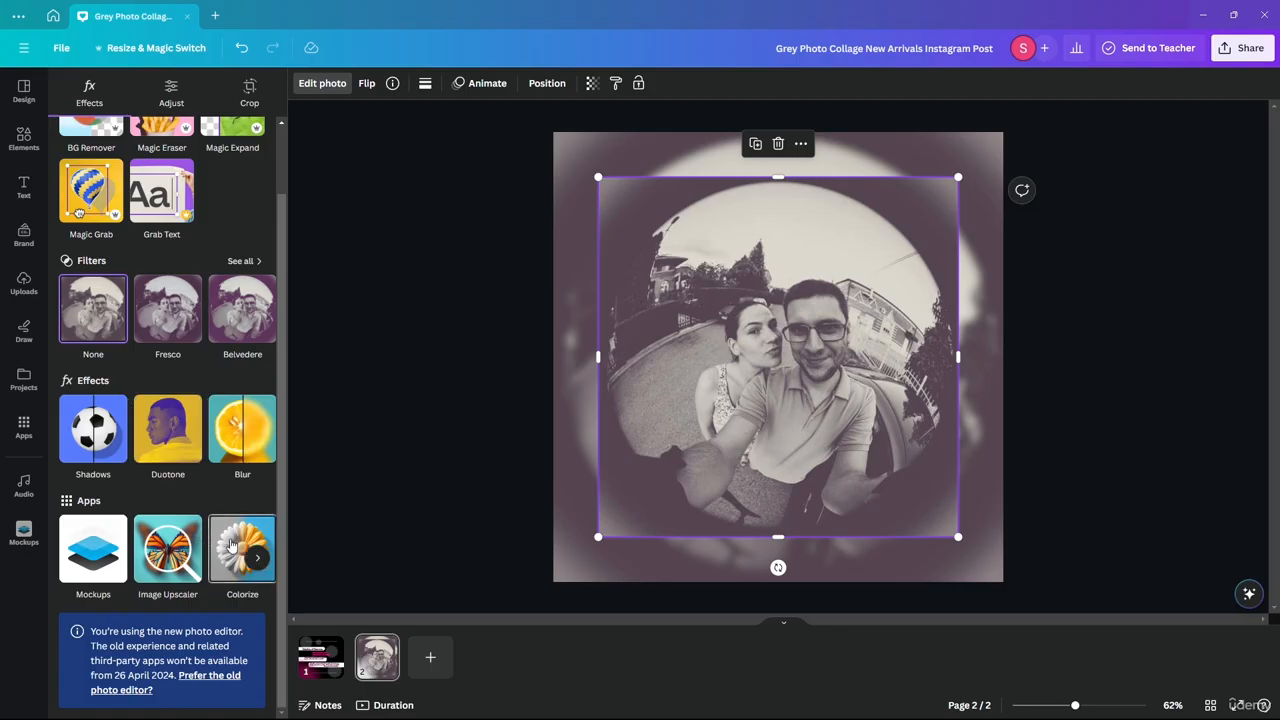
pyautogui.click(672, 297)
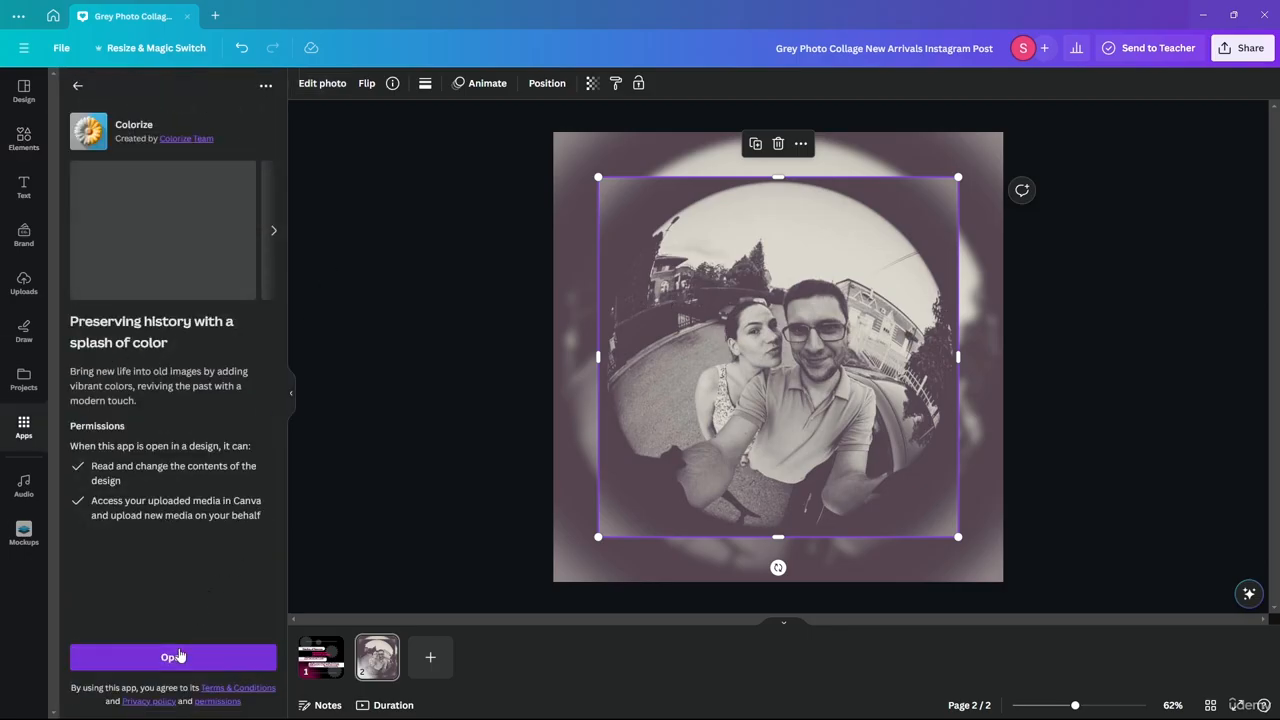
pyautogui.click(178, 656)
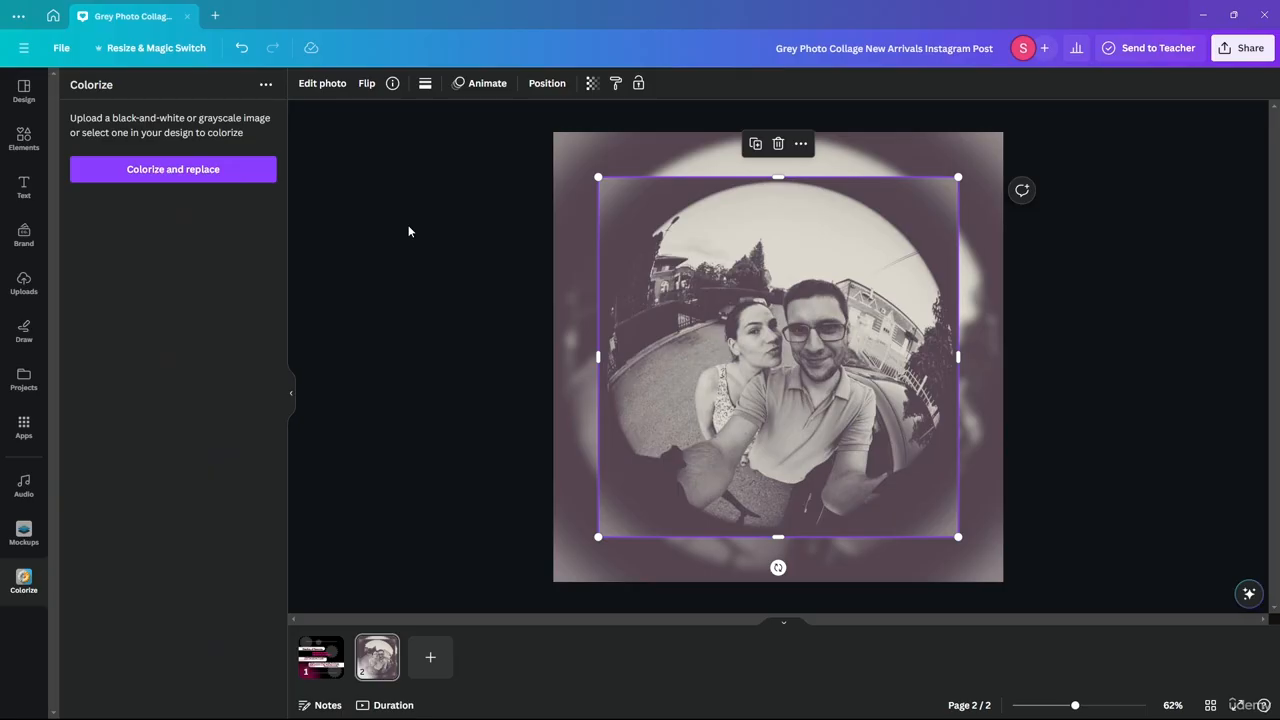
pyautogui.click(166, 175)
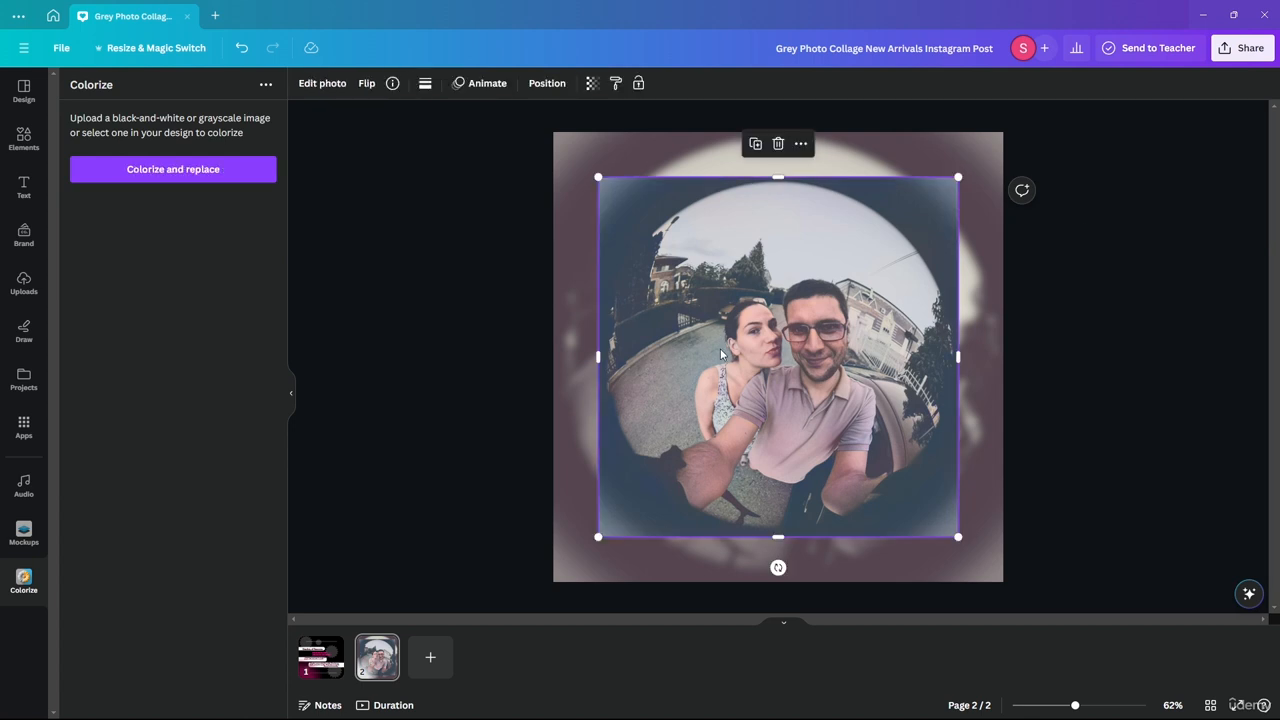
pyautogui.click(1125, 285)
pyautogui.click(690, 260)
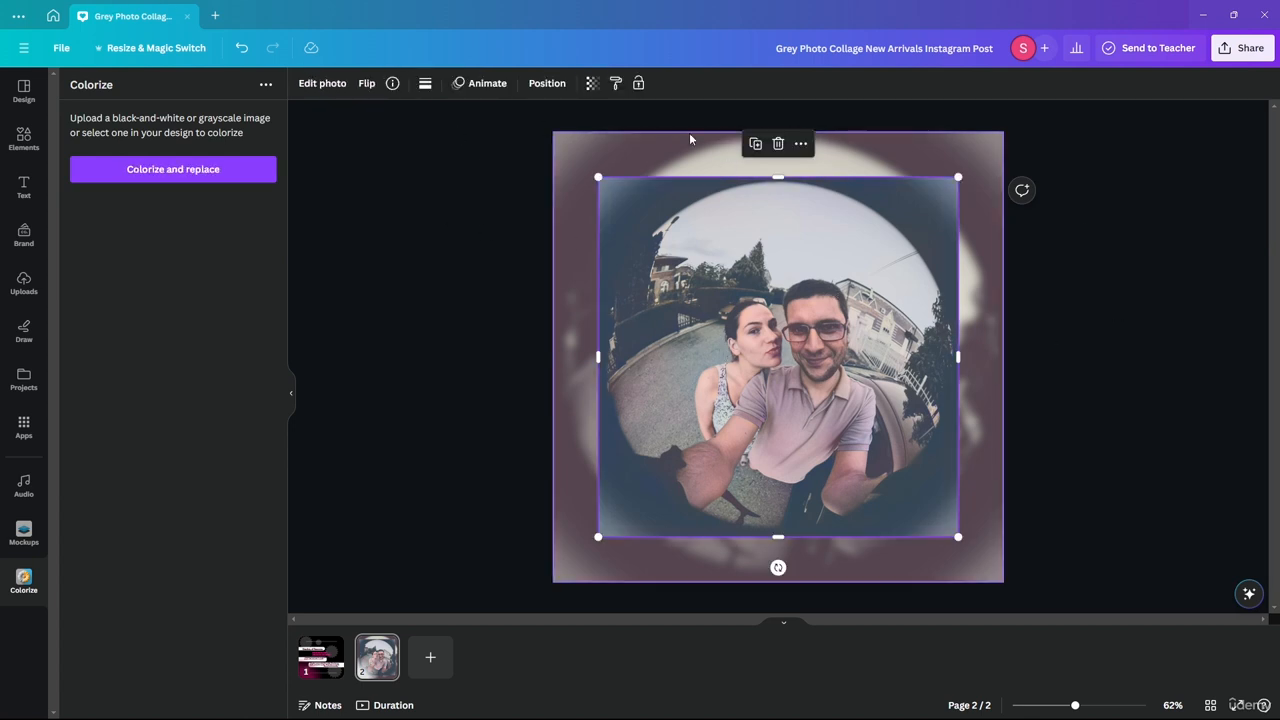
pyautogui.click(1079, 273)
pyautogui.click(742, 306)
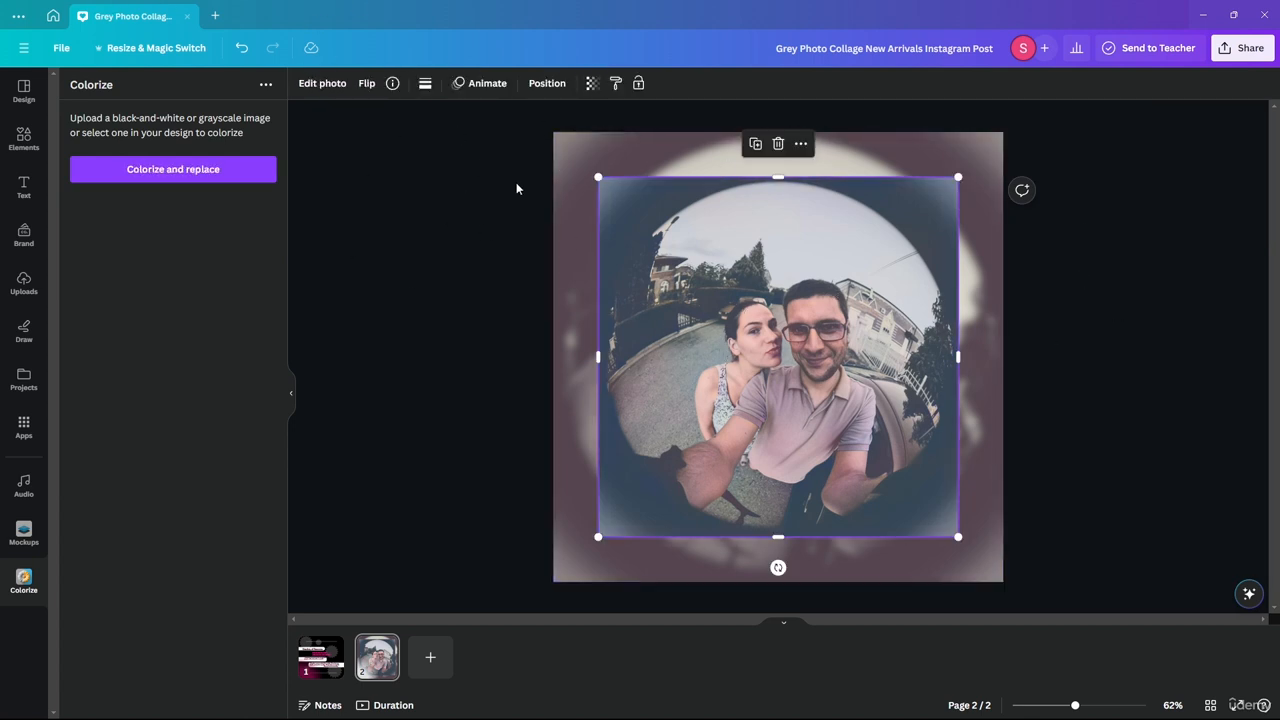
pyautogui.click(366, 86)
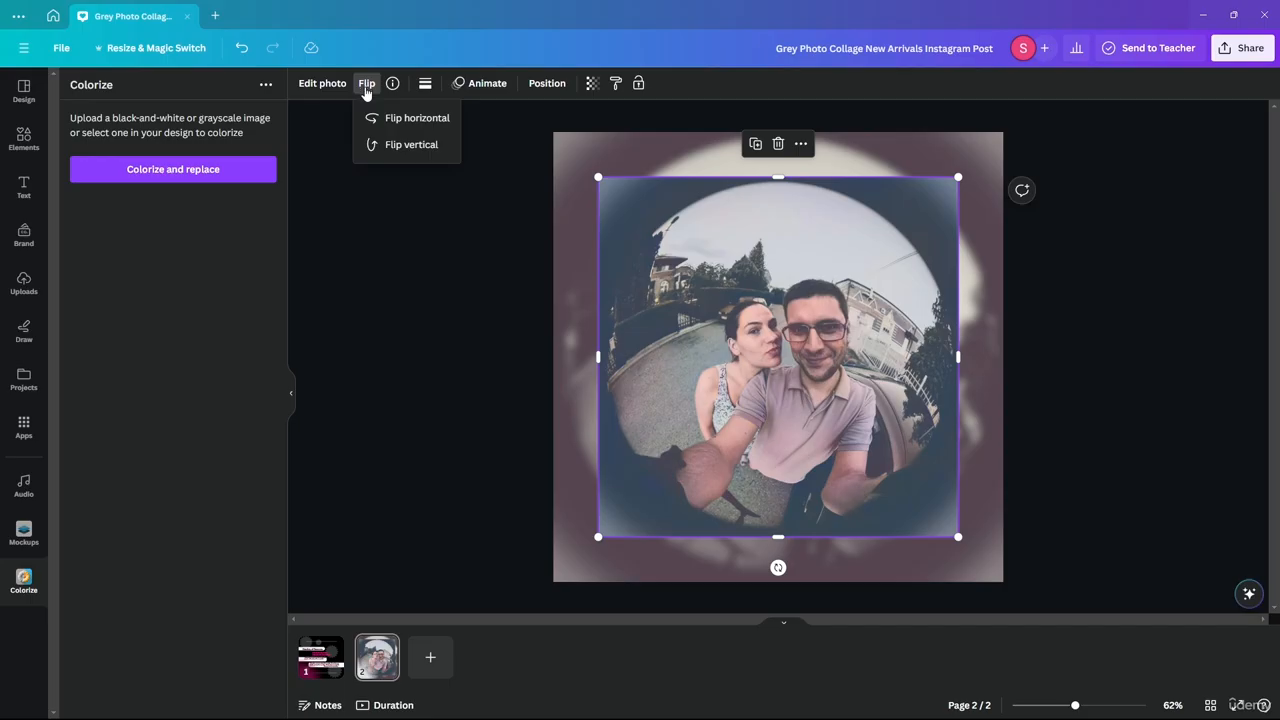
pyautogui.click(367, 90)
pyautogui.click(422, 182)
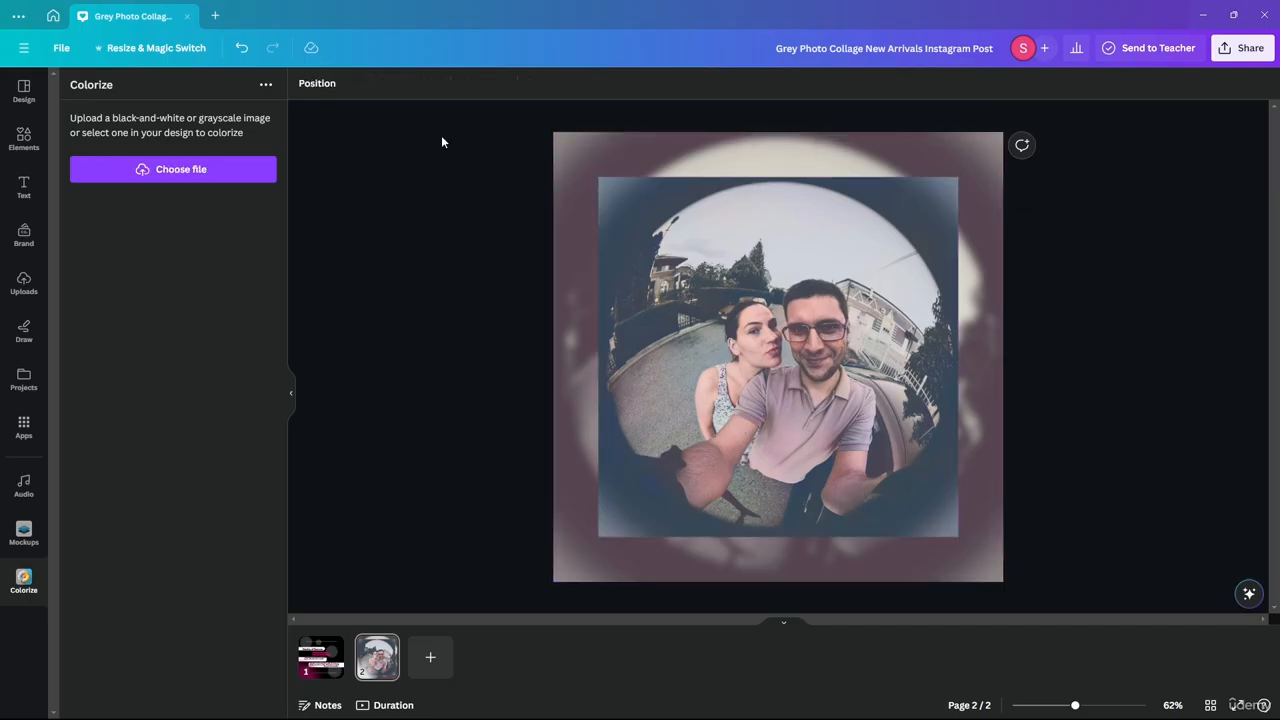
# - Add a straight line near the top of the front selfie, colour it white and increase its line weight
pyautogui.click(24, 138)
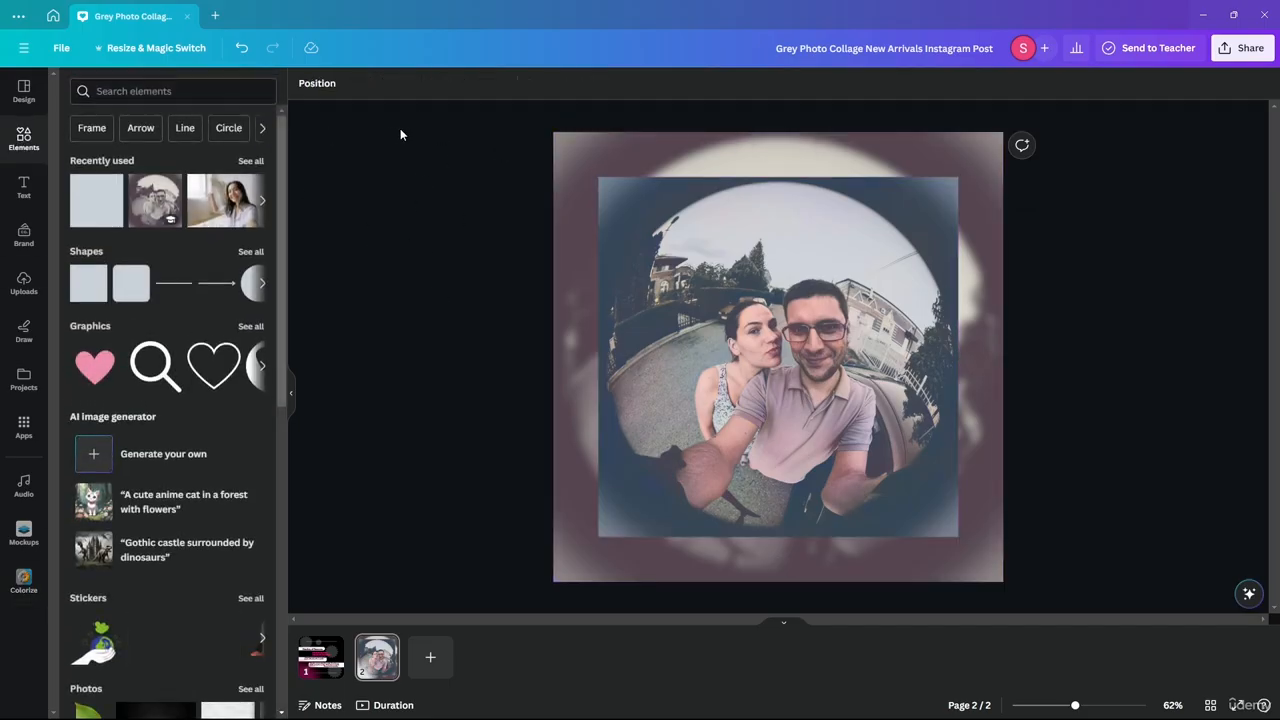
pyautogui.click(188, 283)
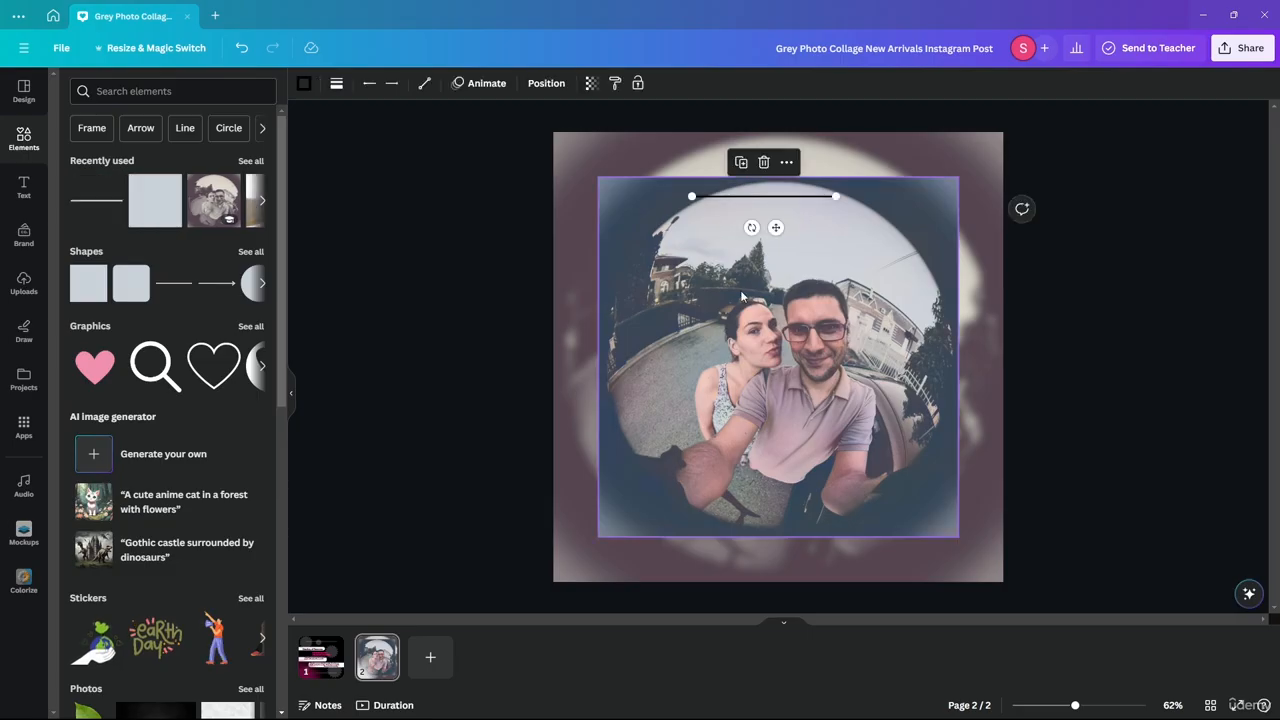
pyautogui.click(304, 83)
pyautogui.click(305, 84)
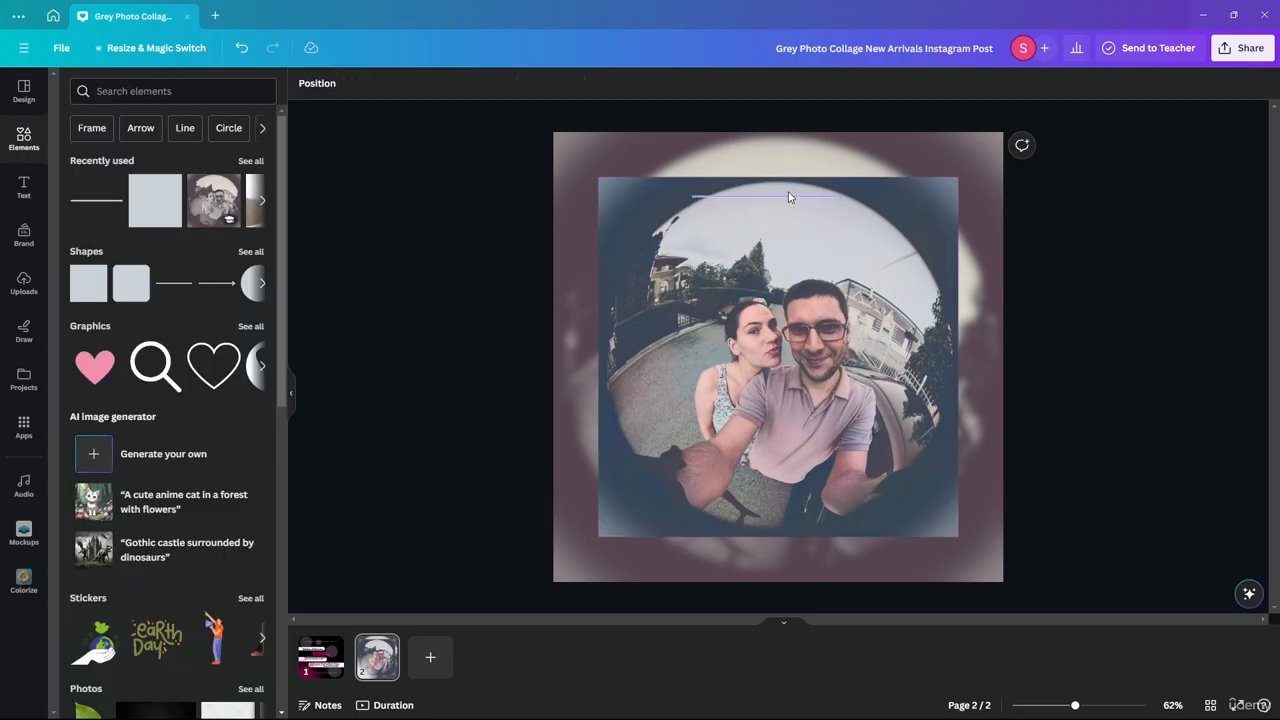
pyautogui.click(336, 84)
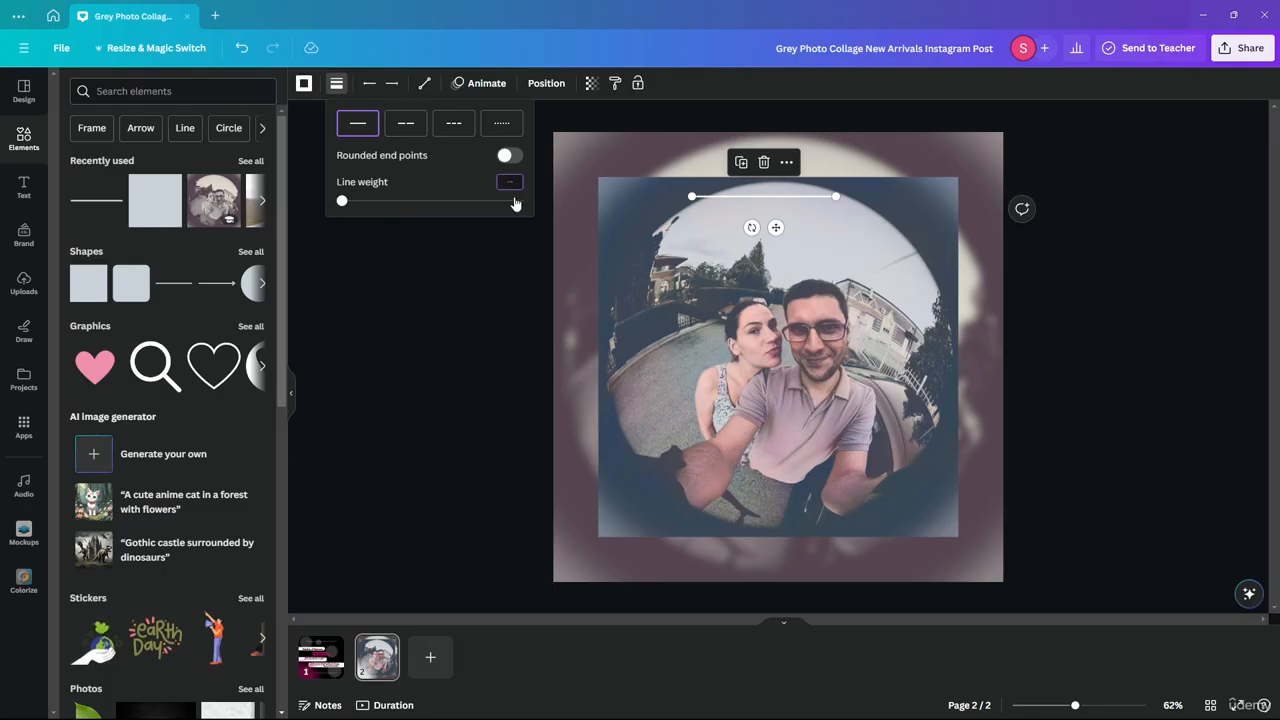
pyautogui.click(597, 281)
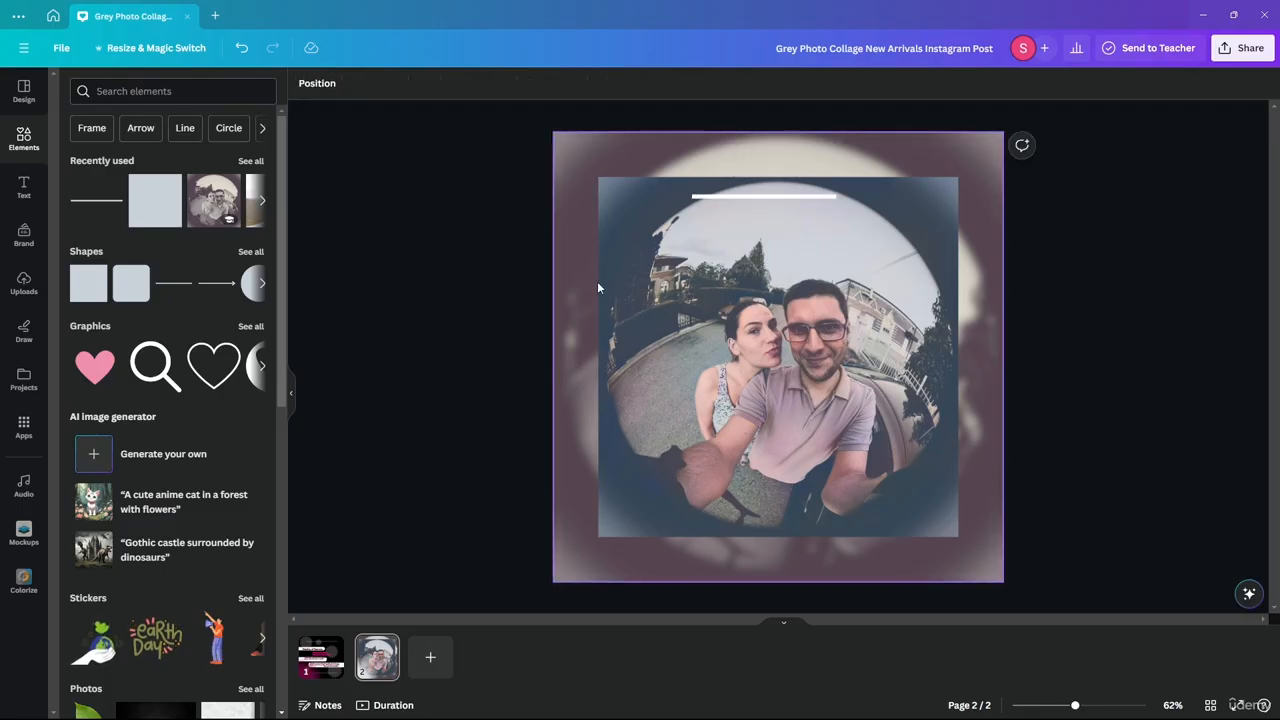
# - Lengthen the white line past the page's right edge and place a copy just below it, shifted slightly right
pyautogui.moveTo(738, 196); pyautogui.dragTo(658, 190)
pyautogui.moveTo(754, 190); pyautogui.dragTo(1035, 190)
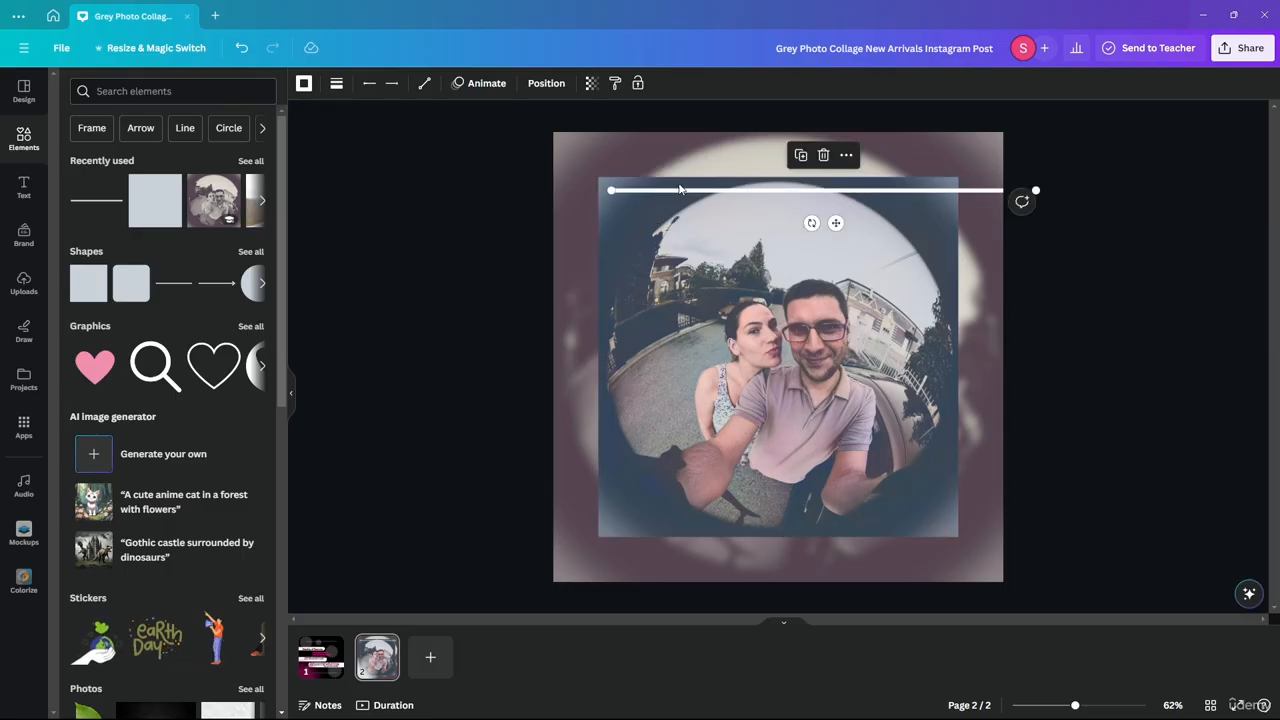
pyautogui.moveTo(684, 191); pyautogui.dragTo(710, 204)
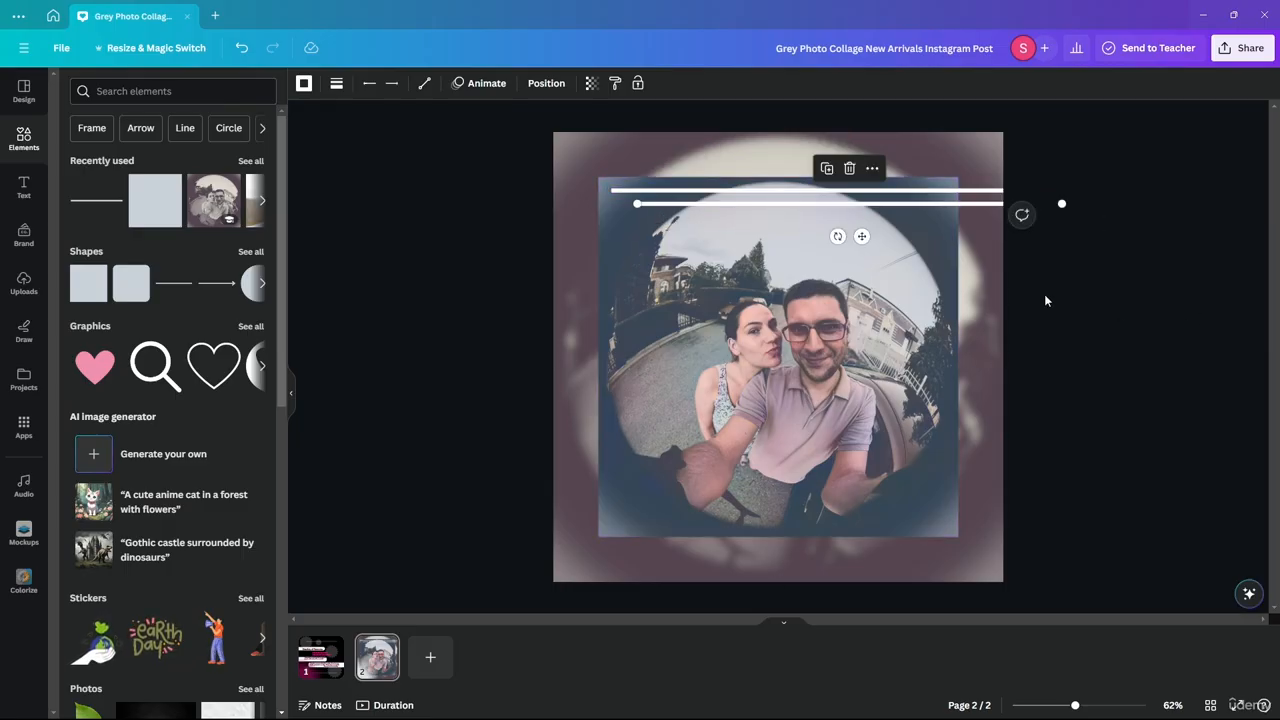
pyautogui.click(1122, 261)
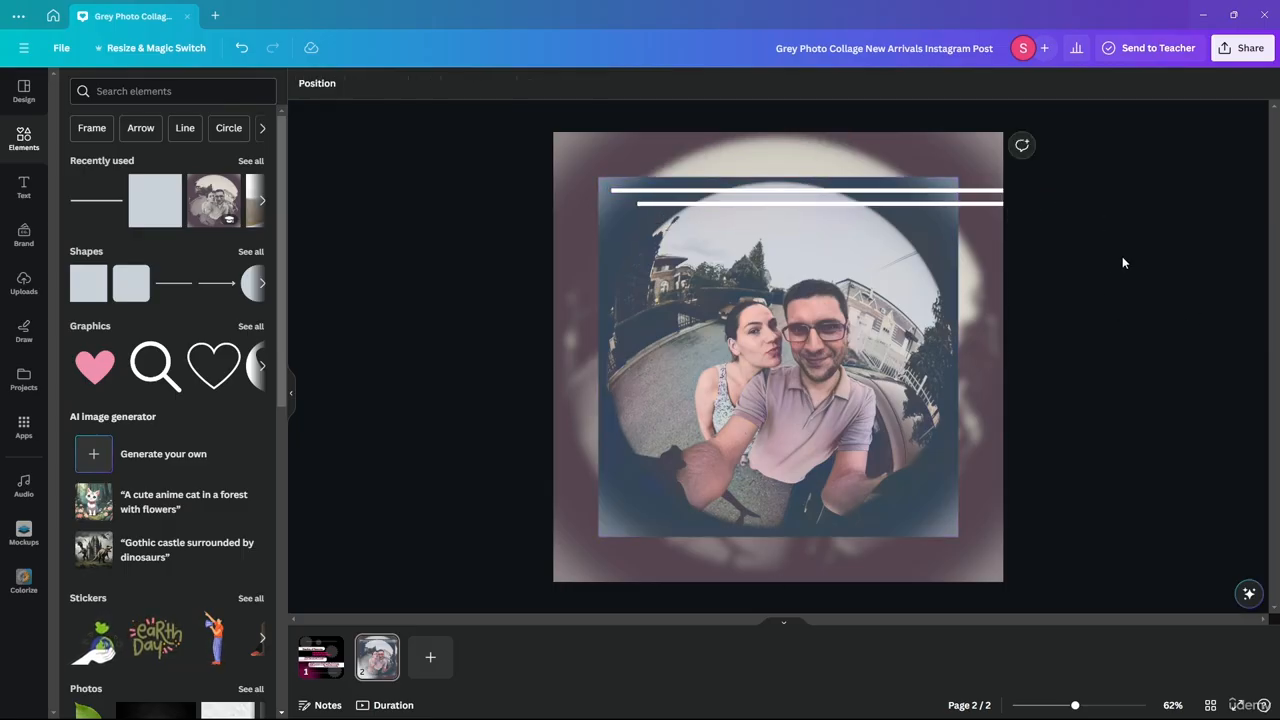
# - Copy the pair of white lines to the bottom of the front selfie, running off the page's left edge, and nudge them up slightly
pyautogui.click(737, 205)
pyautogui.keyDown('shift'); pyautogui.click(737, 205); pyautogui.keyUp('shift')
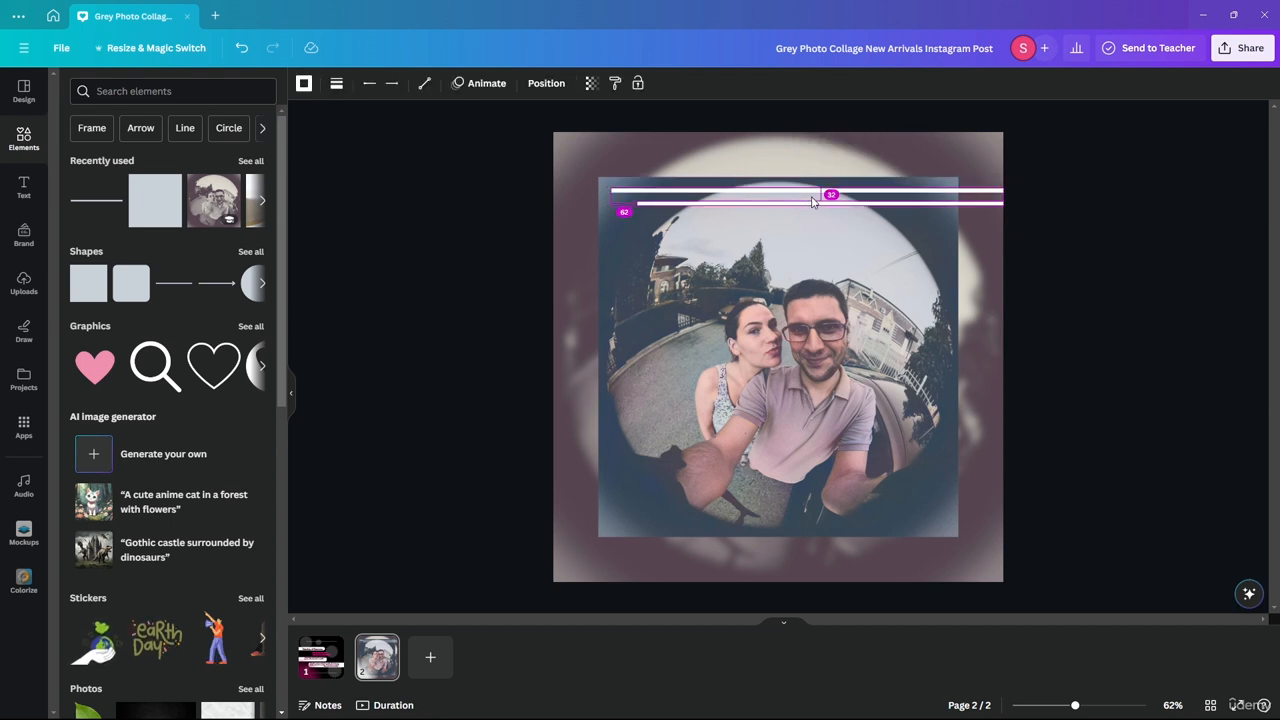
pyautogui.moveTo(824, 202); pyautogui.dragTo(802, 172)
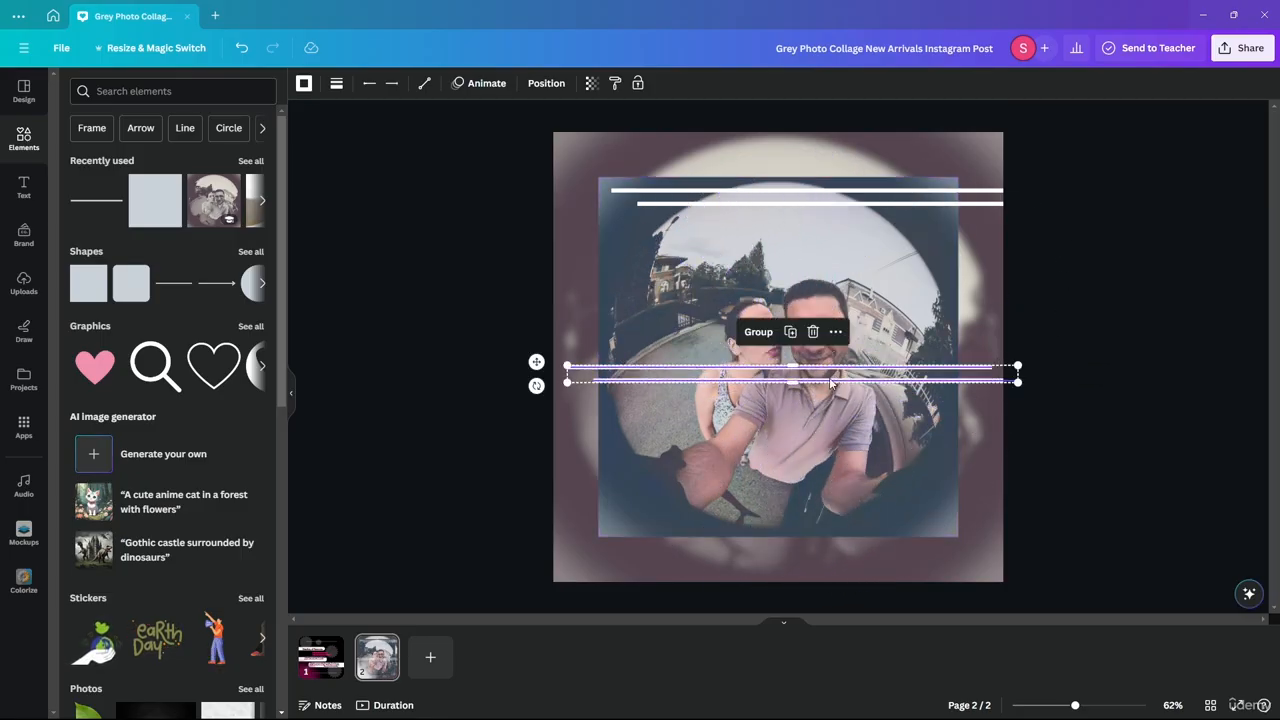
pyautogui.moveTo(830, 381); pyautogui.dragTo(763, 524)
pyautogui.click(1058, 408)
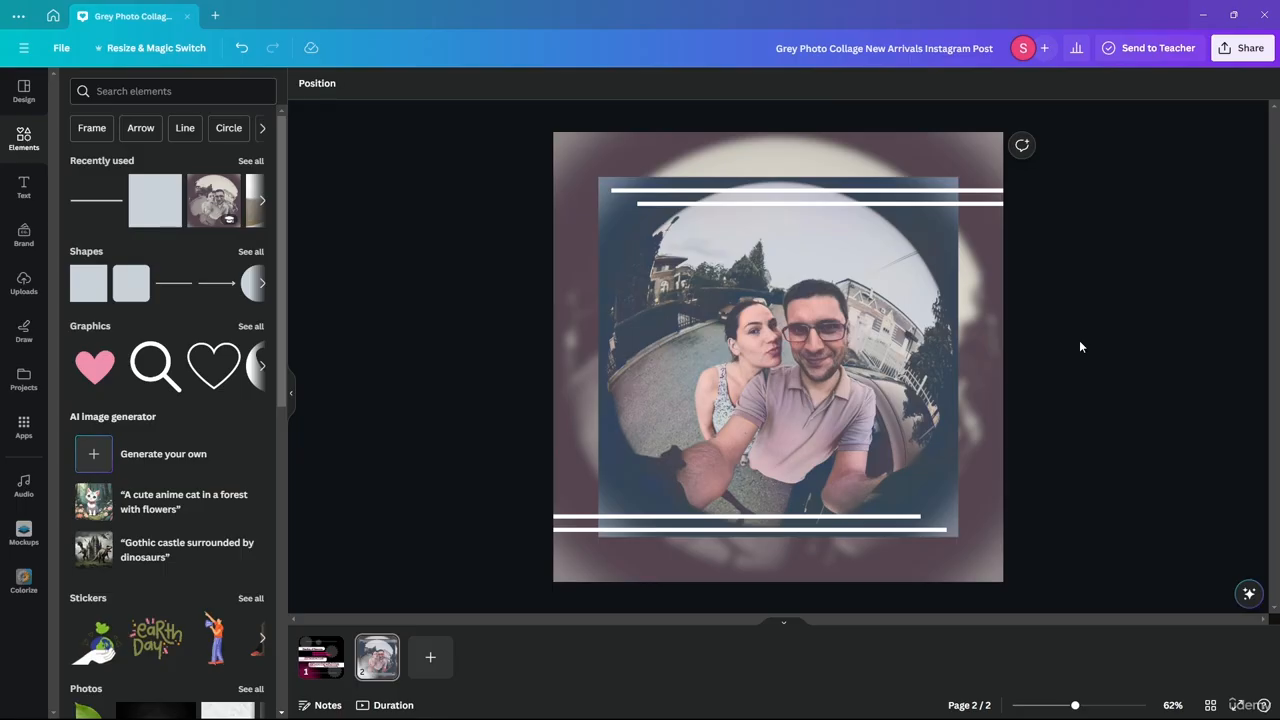
pyautogui.click(571, 518)
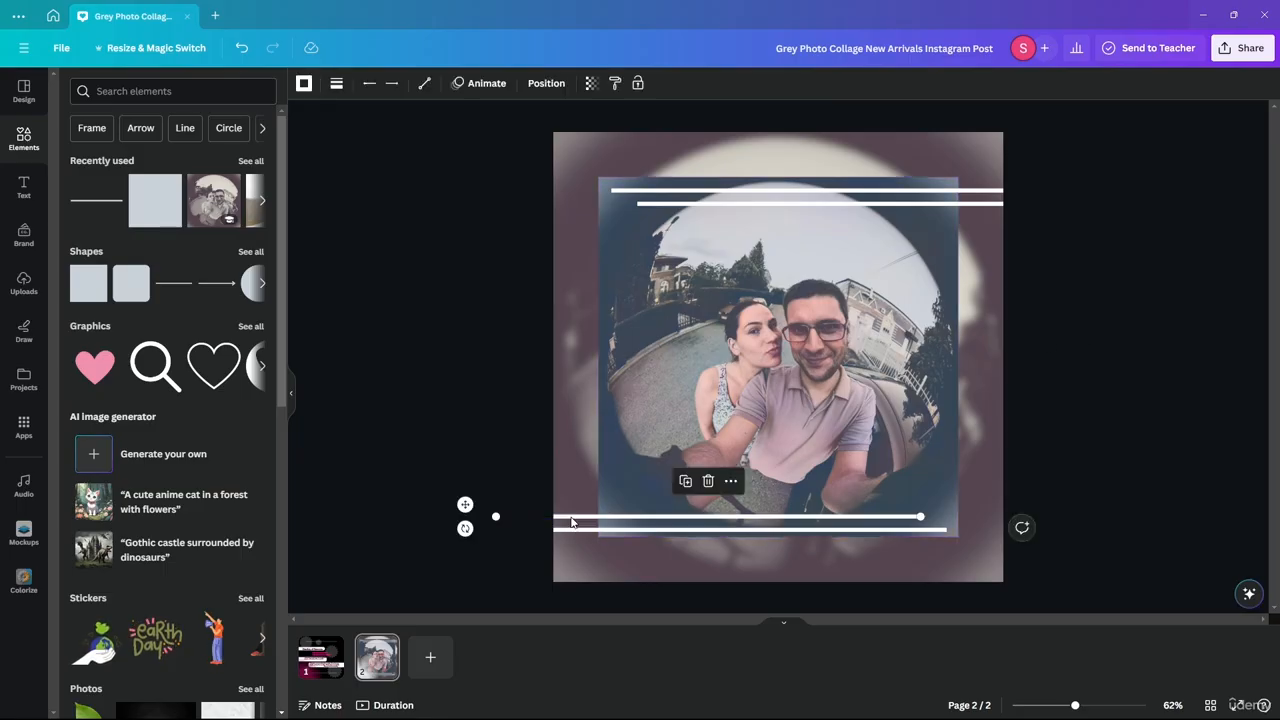
pyautogui.keyDown('shift'); pyautogui.click(570, 528); pyautogui.keyUp('shift')
pyautogui.moveTo(572, 528); pyautogui.dragTo(571, 516)
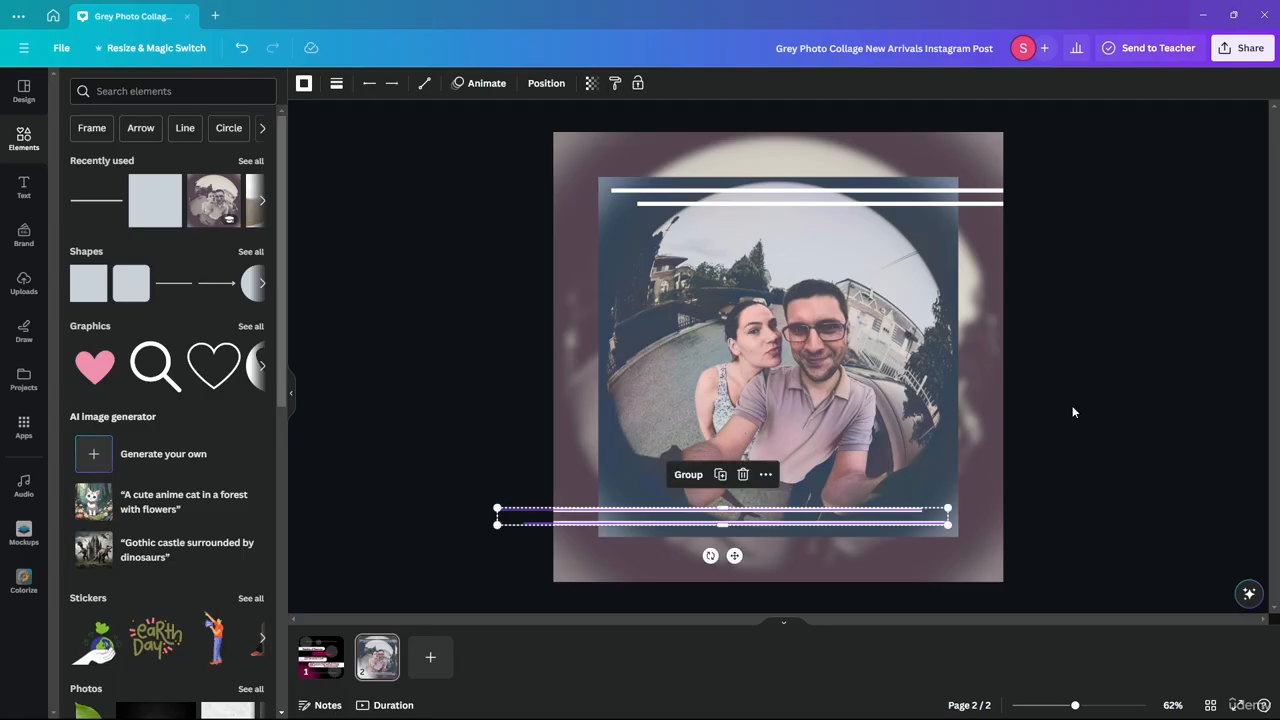
pyautogui.click(1059, 342)
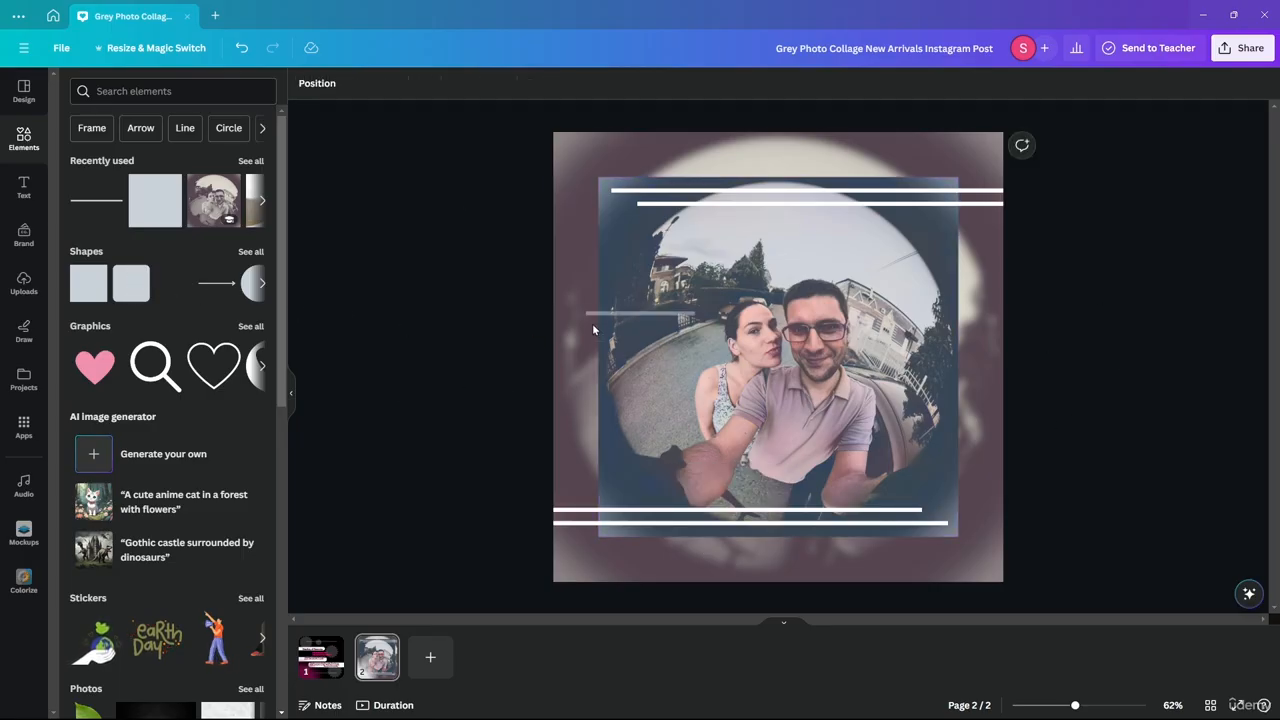
# - Place a copy of a white line diagonally across the page's top-left corner and layer it behind the front selfie
pyautogui.moveTo(592, 325); pyautogui.dragTo(592, 319)
pyautogui.press('Delete')
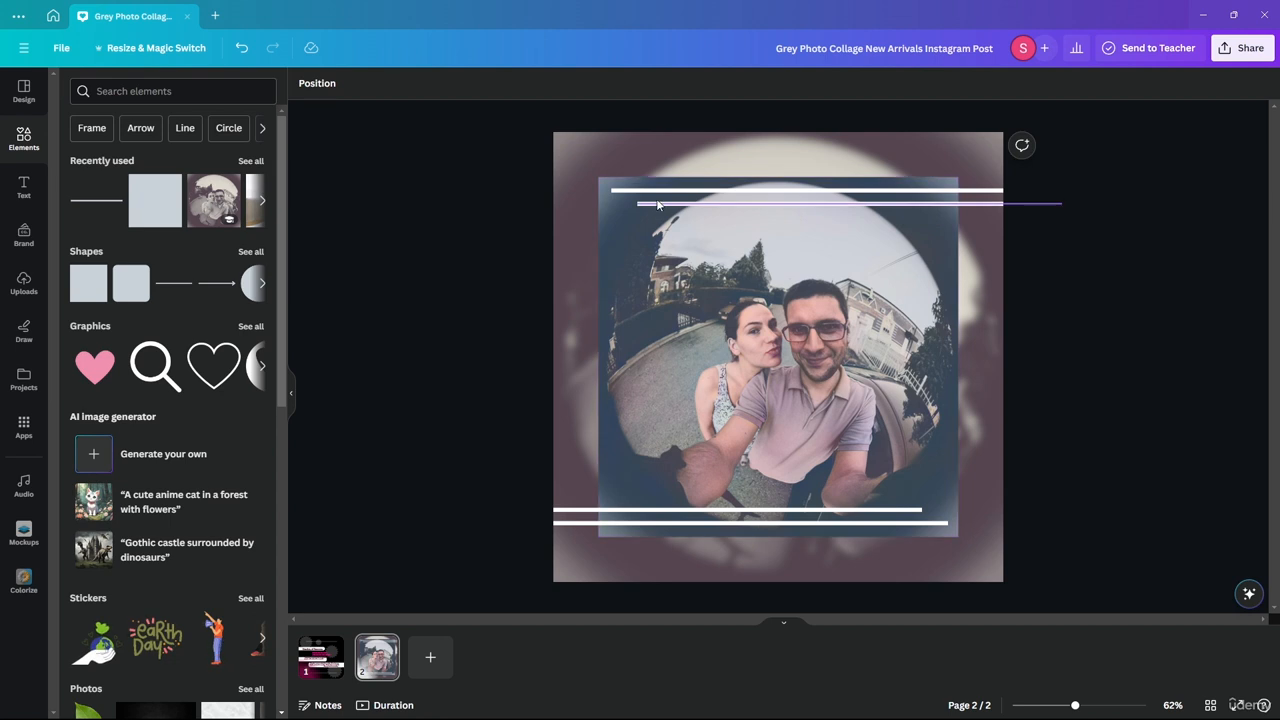
pyautogui.moveTo(657, 204); pyautogui.dragTo(573, 324)
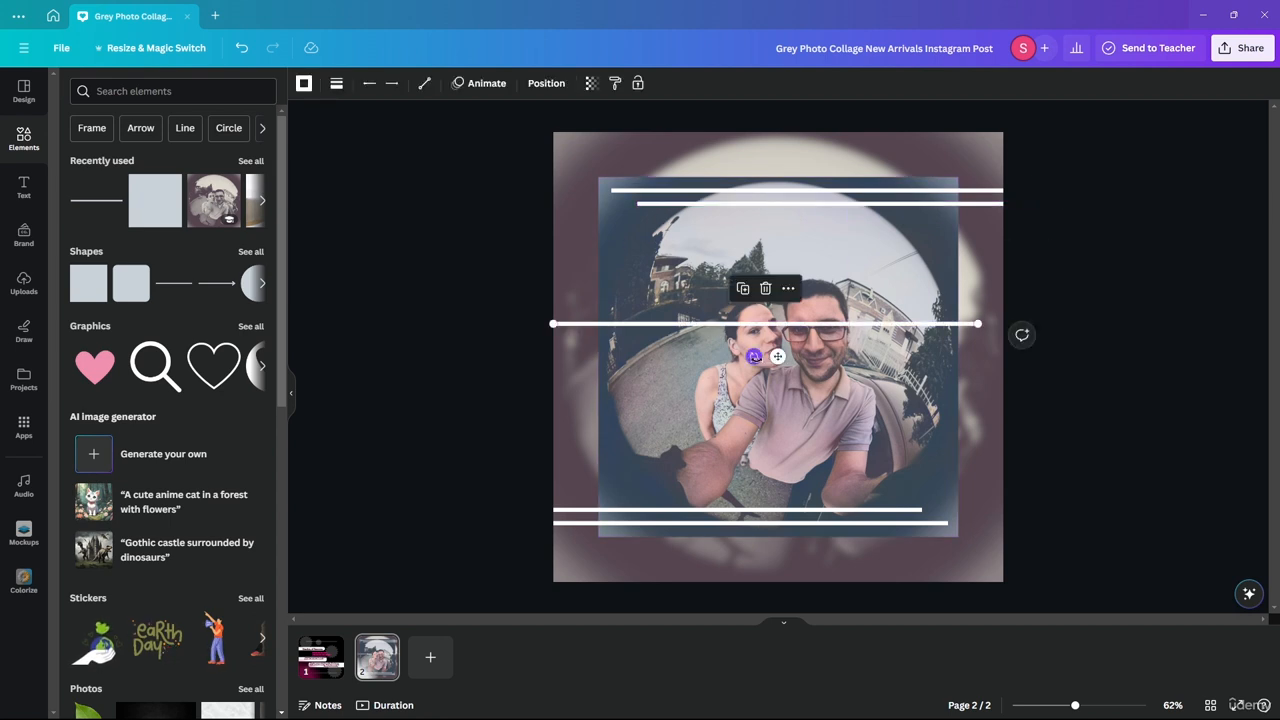
pyautogui.moveTo(754, 356); pyautogui.dragTo(903, 476)
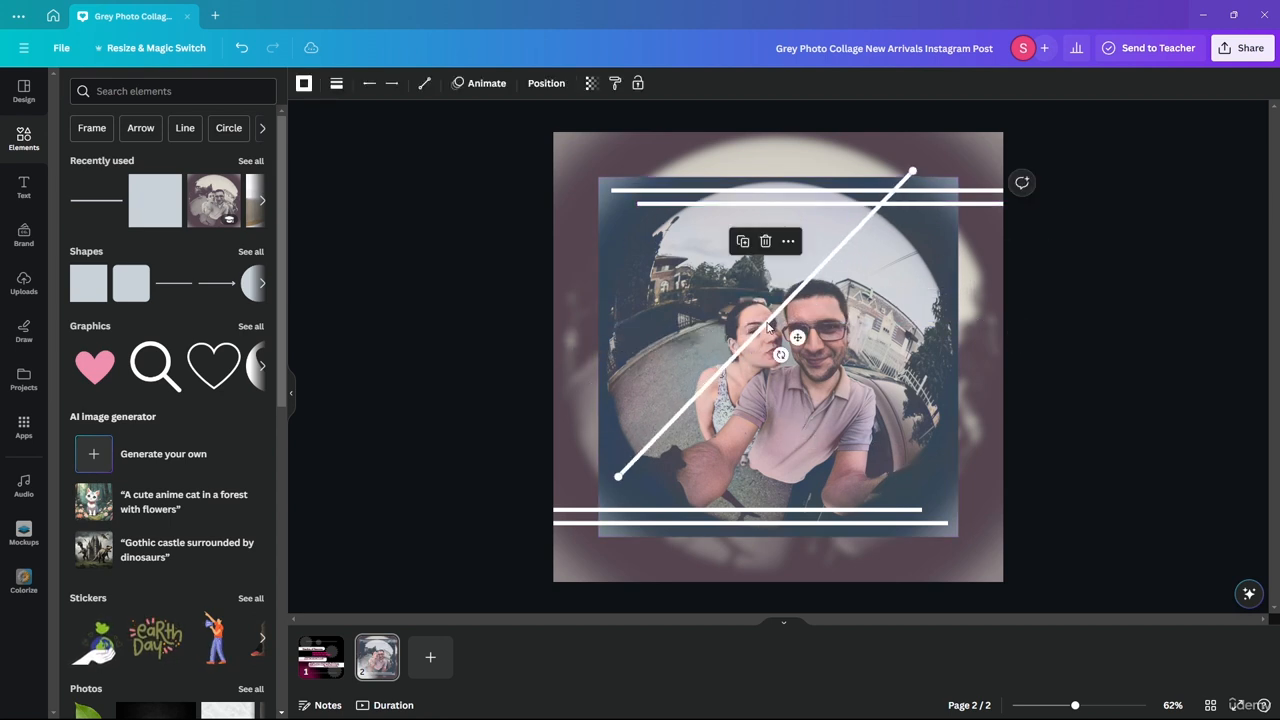
pyautogui.moveTo(768, 327); pyautogui.dragTo(614, 231)
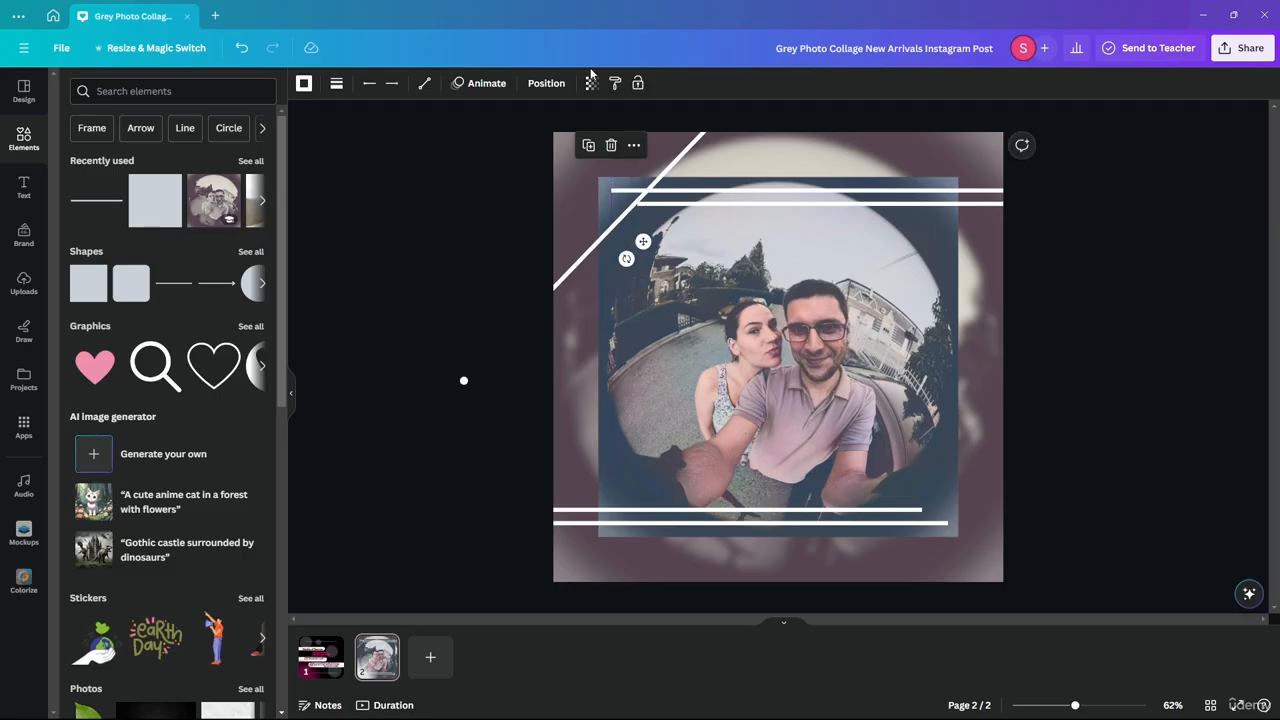
pyautogui.click(545, 84)
pyautogui.moveTo(146, 216); pyautogui.dragTo(152, 404)
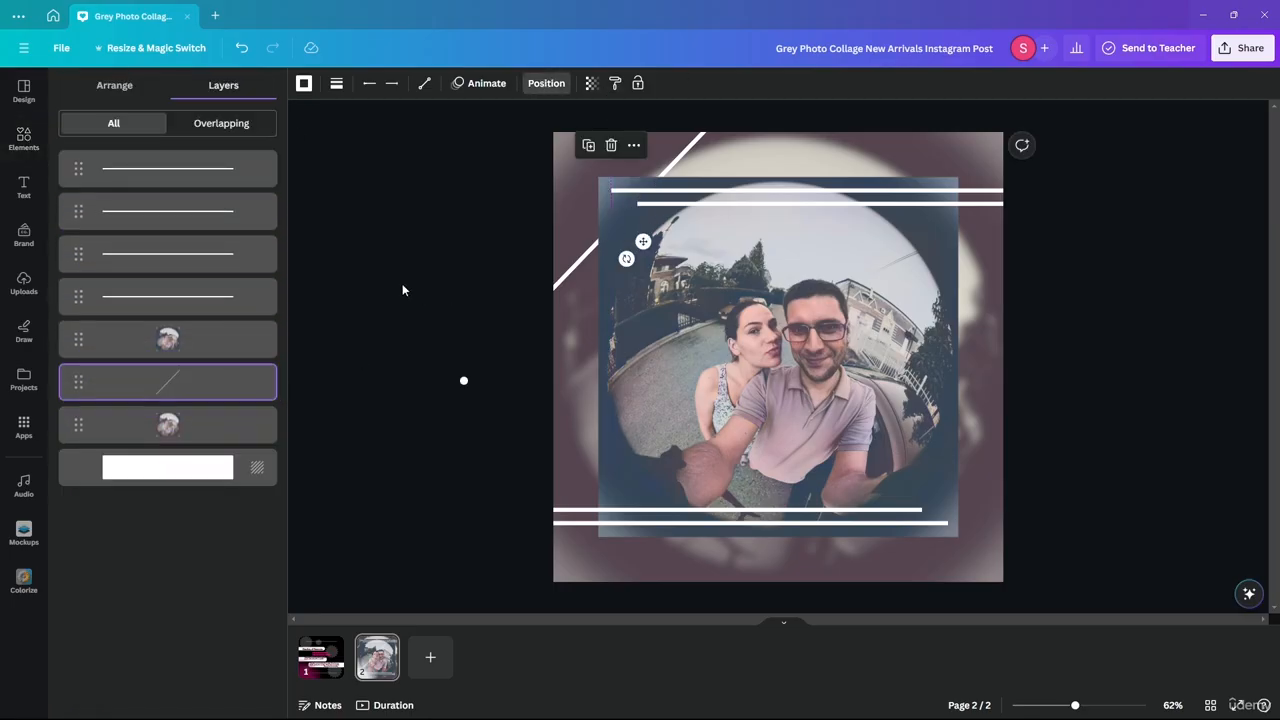
pyautogui.click(402, 283)
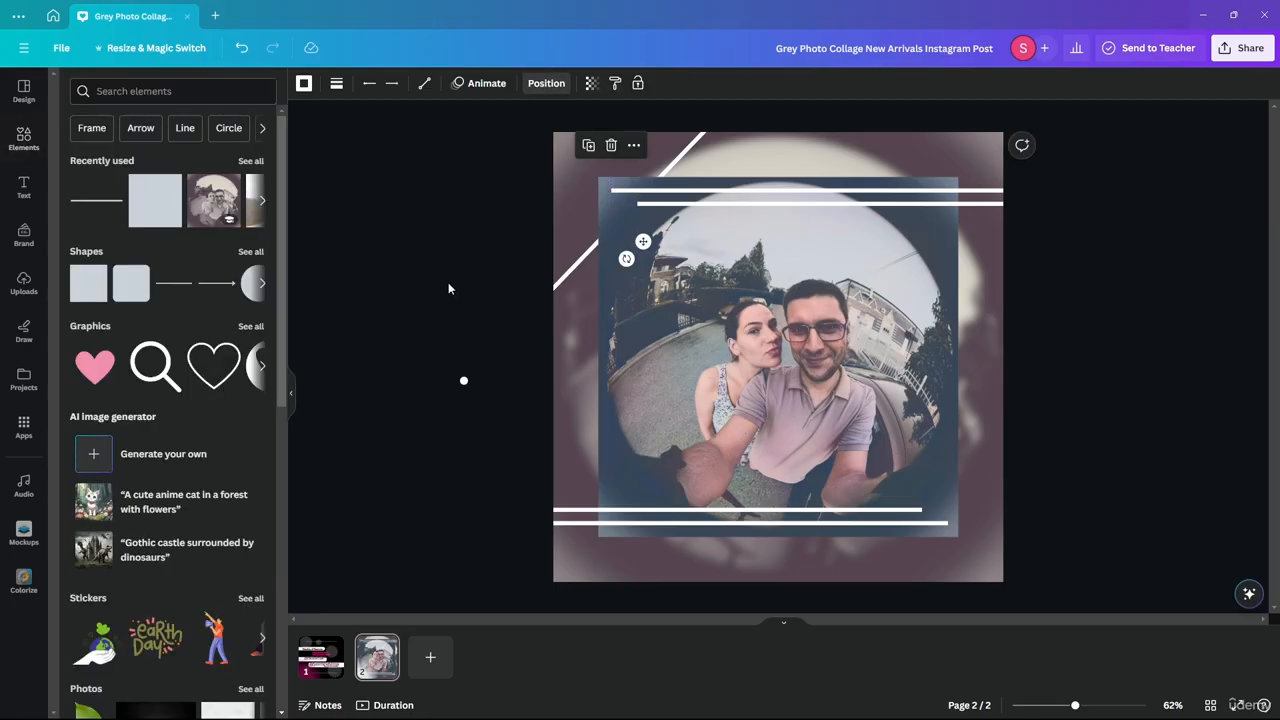
pyautogui.click(1104, 307)
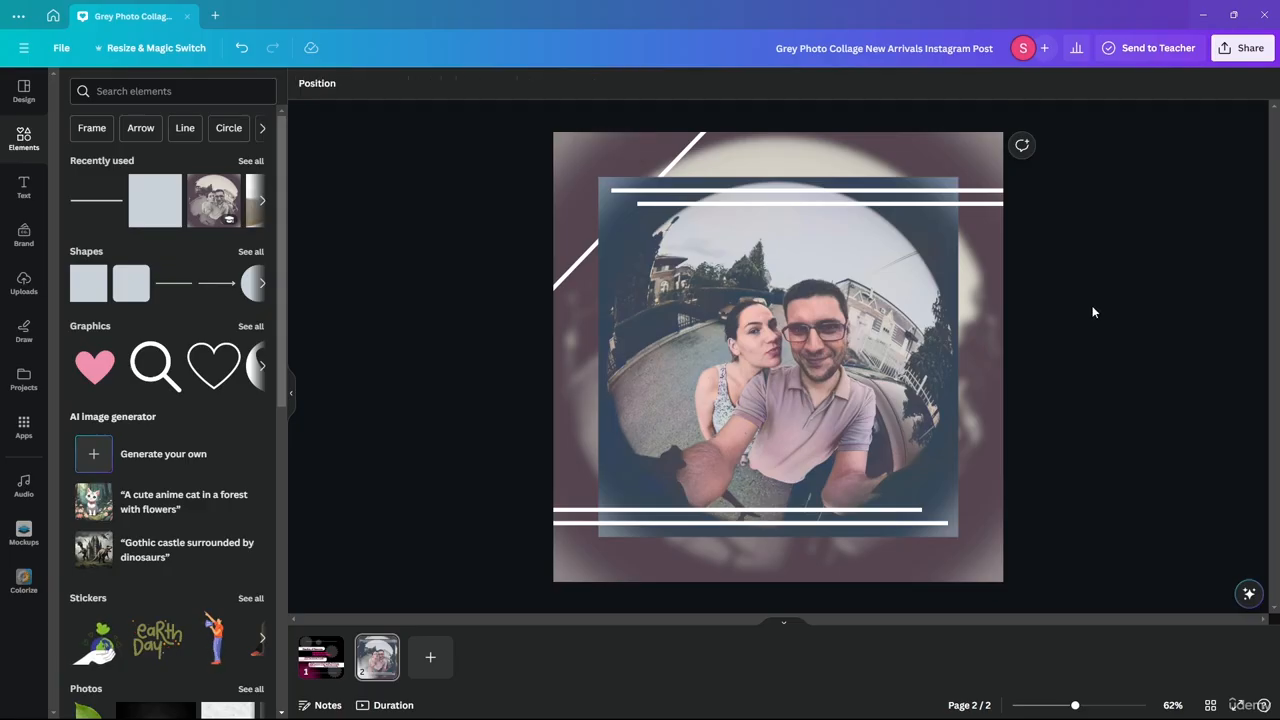
# - Copy the diagonal white line to the other three page corners, mirroring its angle so each copy cuts its corner
pyautogui.click(564, 278)
pyautogui.moveTo(627, 260); pyautogui.dragTo(956, 157)
pyautogui.moveTo(973, 229); pyautogui.dragTo(677, 580)
pyautogui.click(1120, 364)
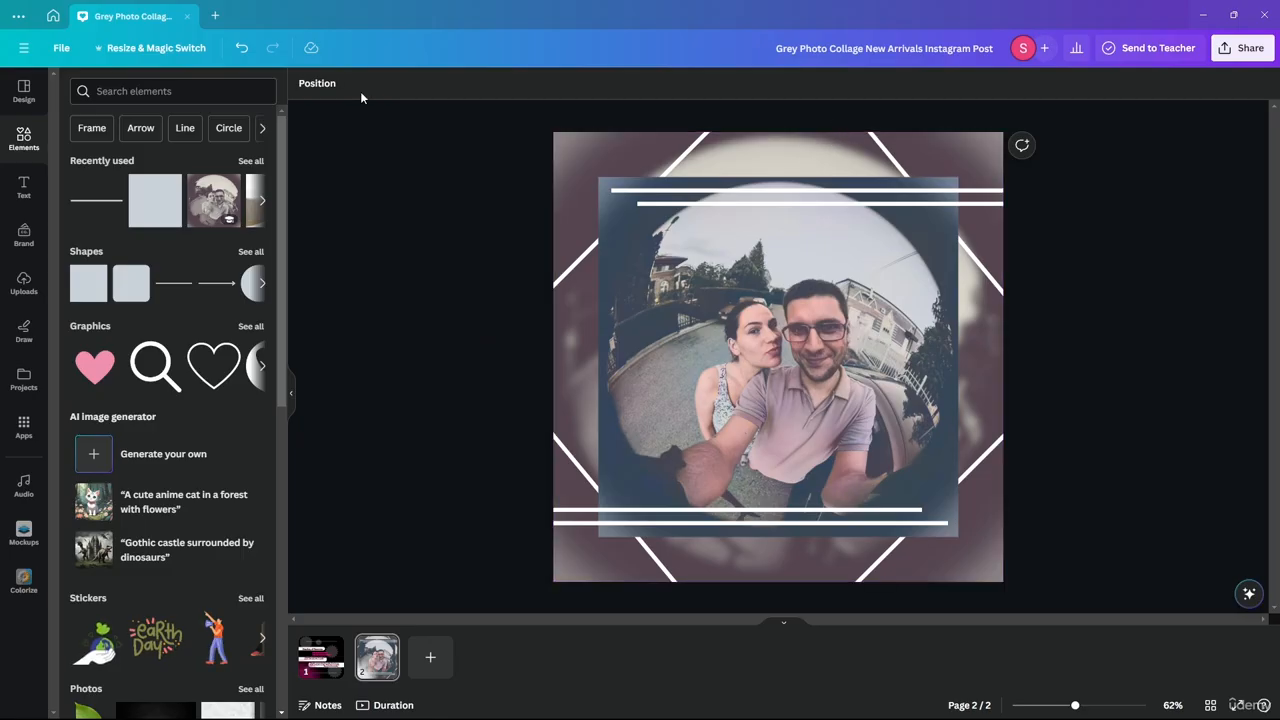
# - Try a tilted, enlarged white heart outline around the couple's faces and remove it
pyautogui.moveTo(212, 368); pyautogui.dragTo(564, 210)
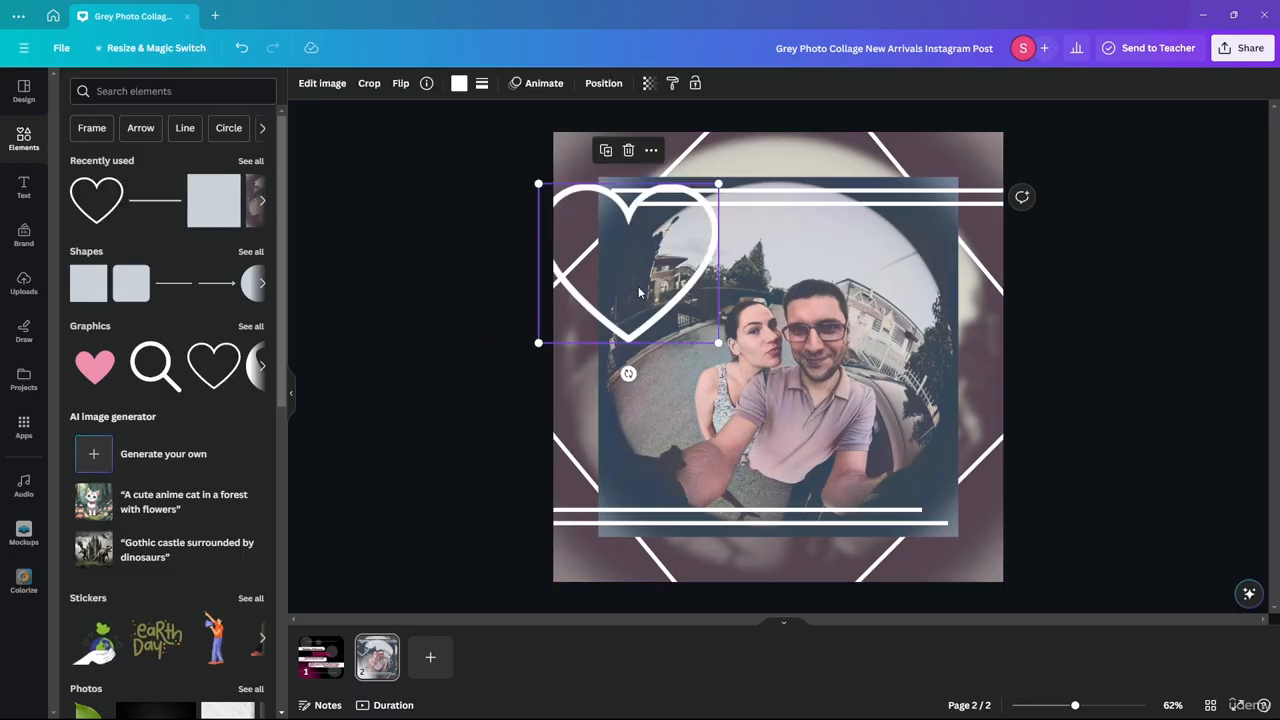
pyautogui.moveTo(627, 369); pyautogui.dragTo(666, 366)
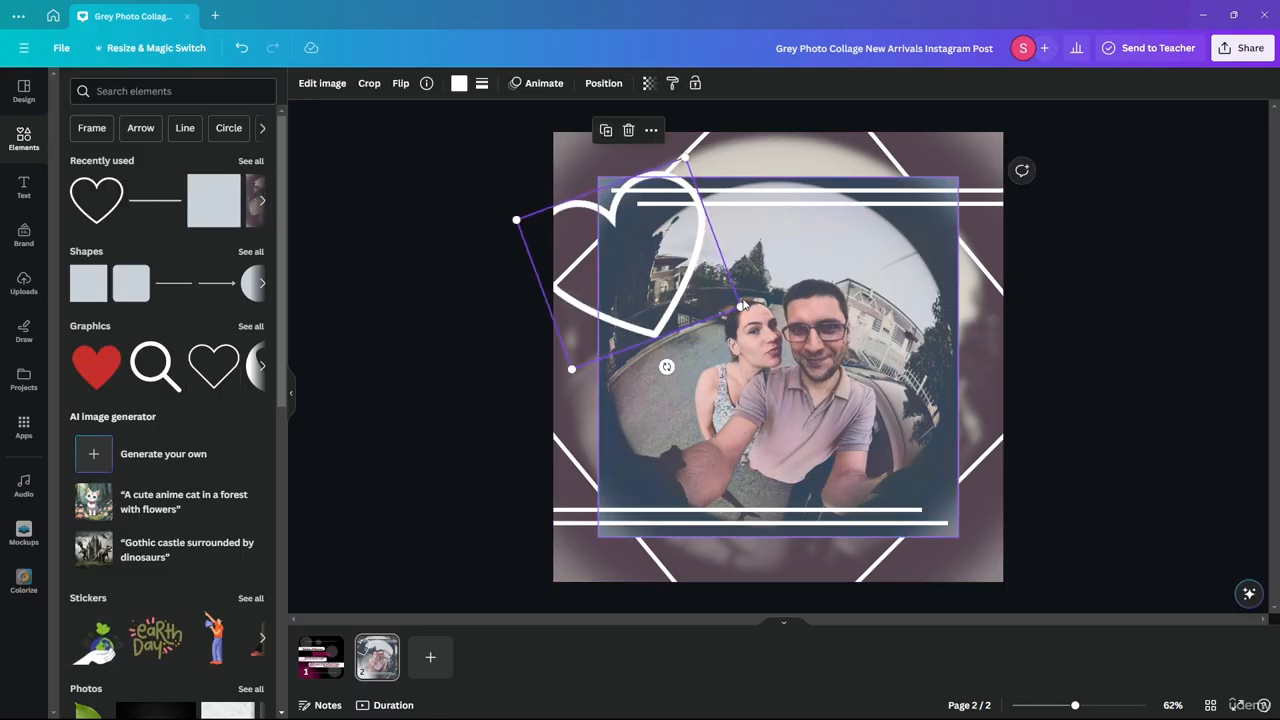
pyautogui.moveTo(741, 305); pyautogui.dragTo(997, 426)
pyautogui.moveTo(861, 385); pyautogui.dragTo(796, 356)
pyautogui.click(317, 287)
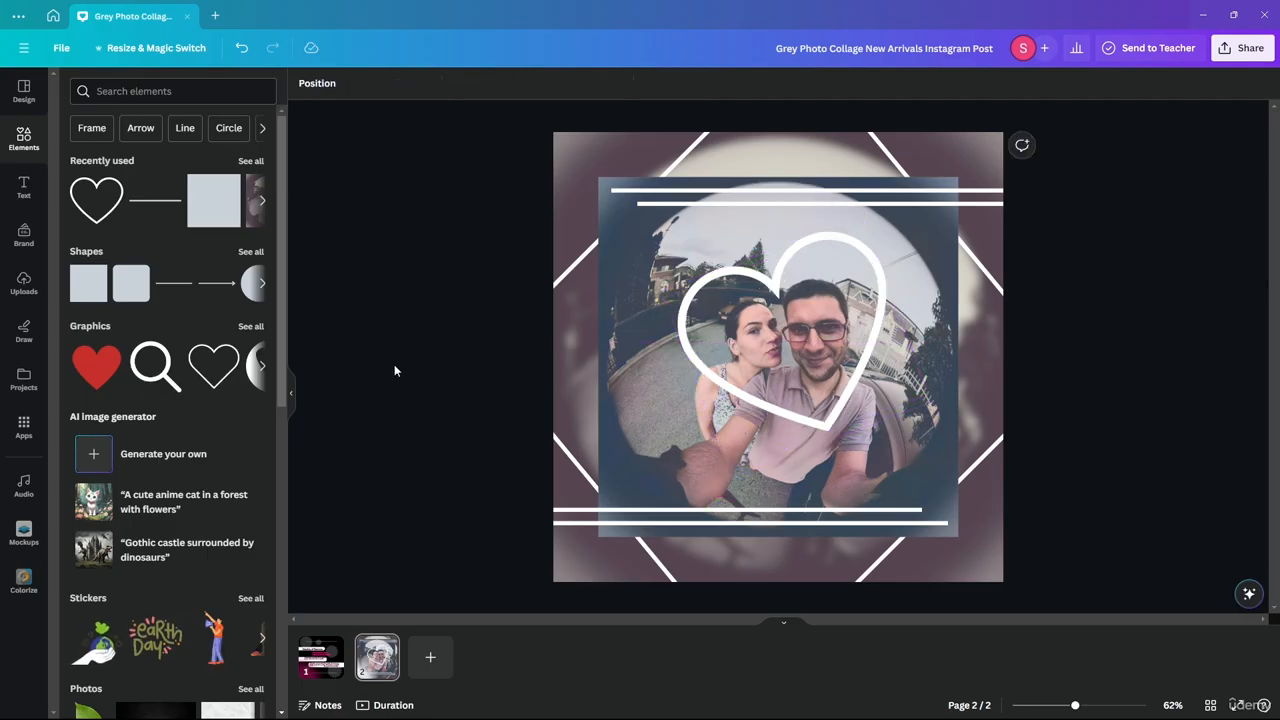
pyautogui.click(747, 350)
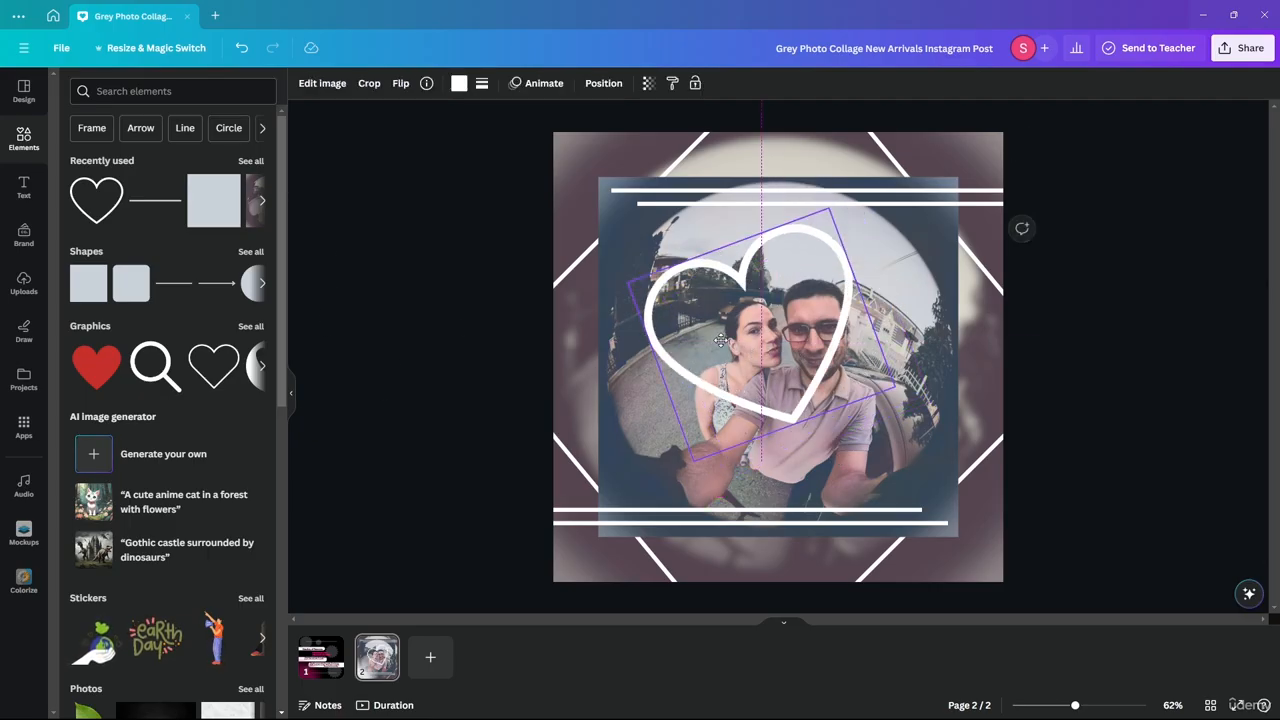
pyautogui.press('Delete')
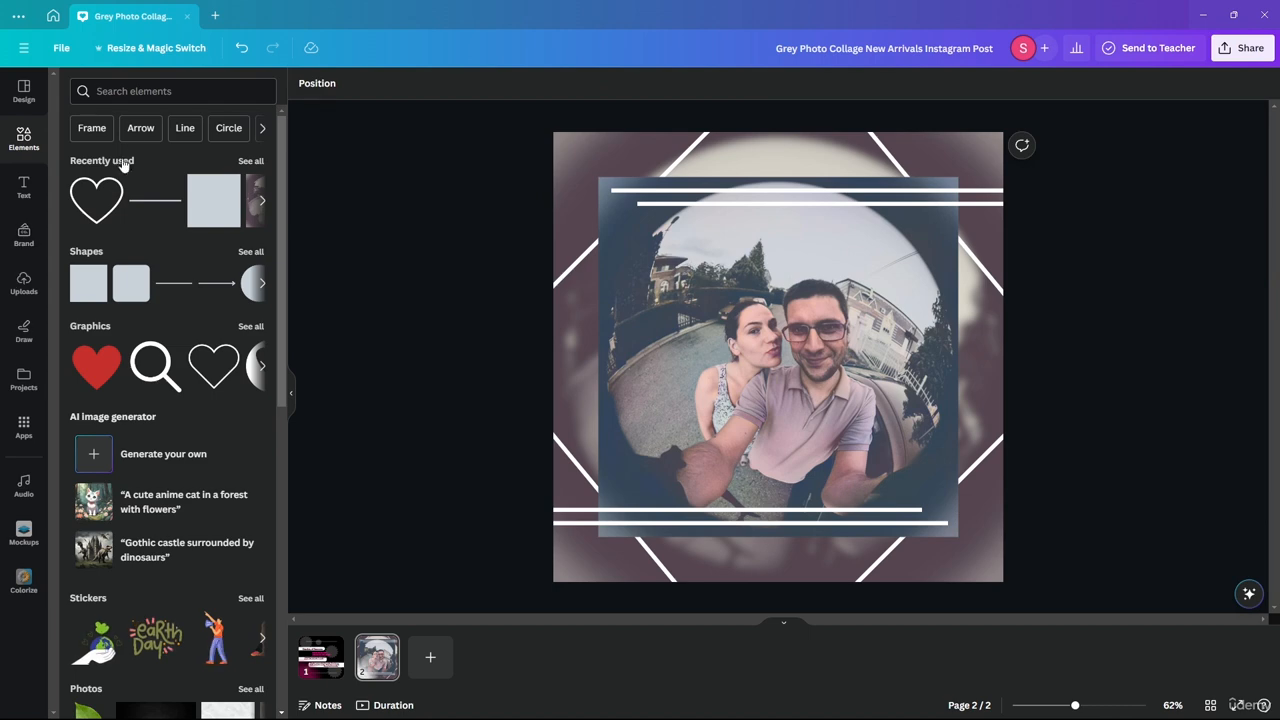
# - Search the elements for "frame" and place a heart-shaped photo frame over the front selfie
pyautogui.click(124, 88)
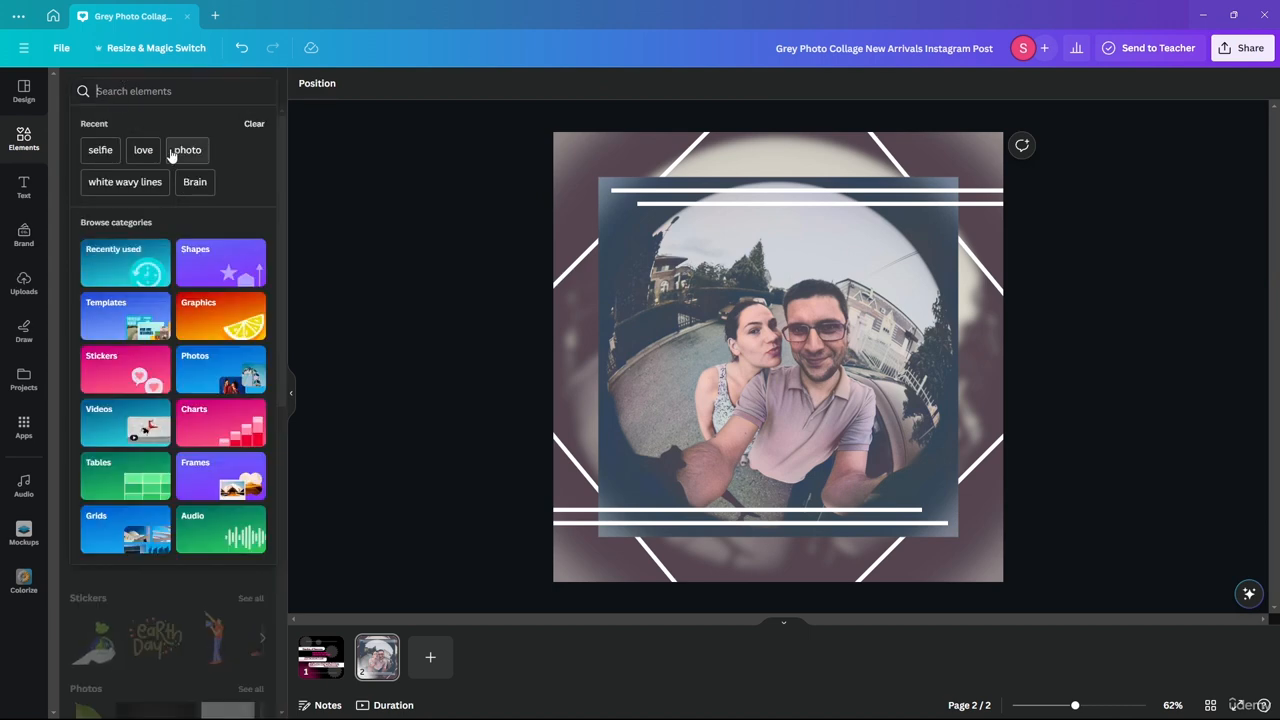
pyautogui.write('frame')
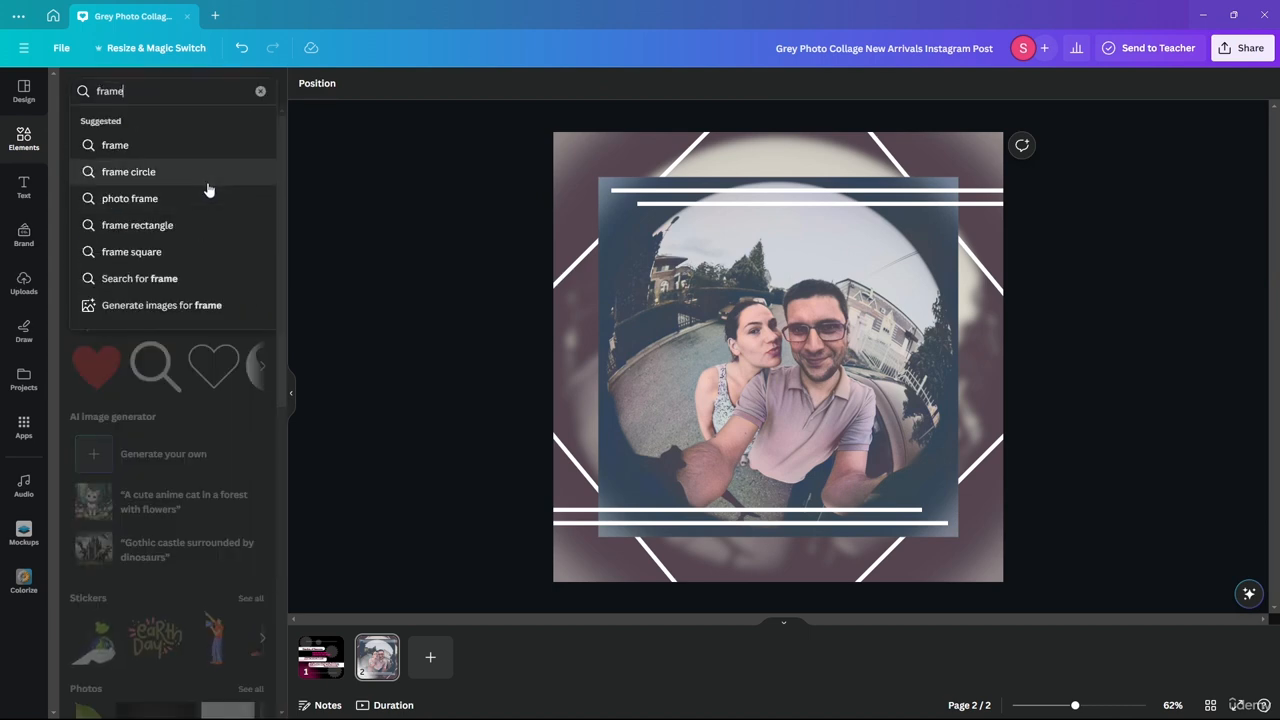
pyautogui.write('\\')
pyautogui.press('BackSpace')
pyautogui.press('Return')
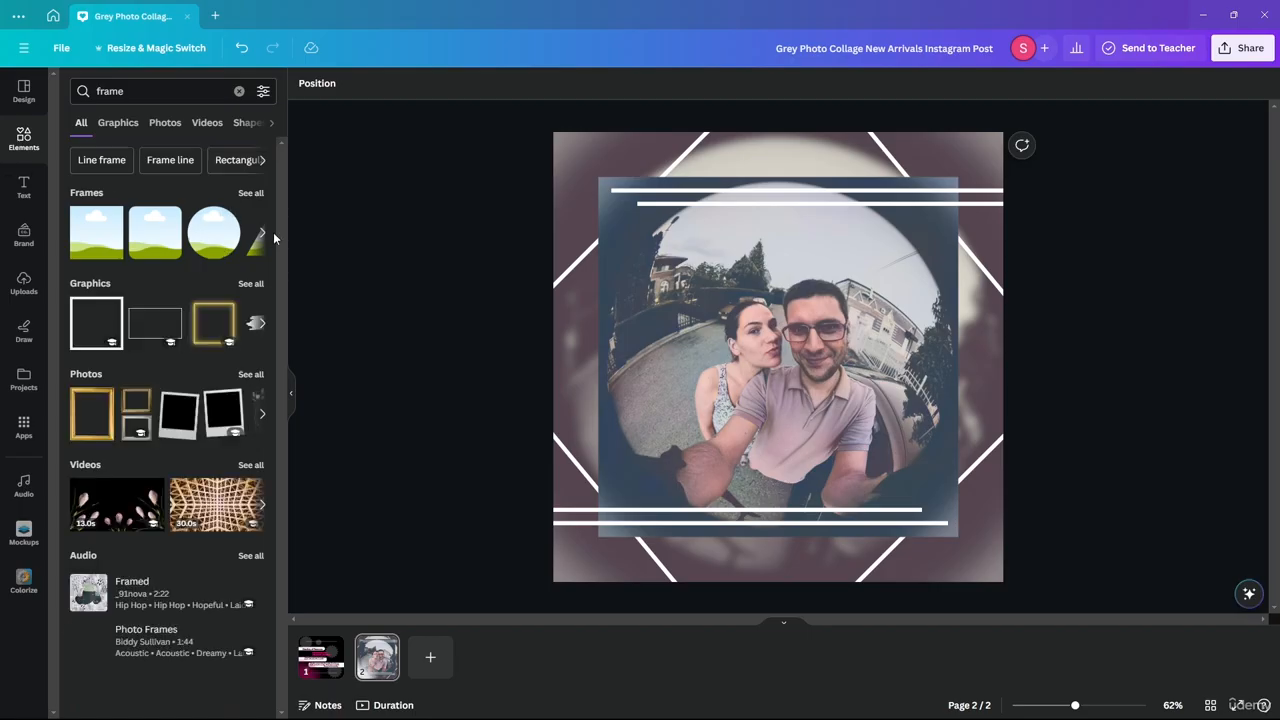
pyautogui.click(250, 193)
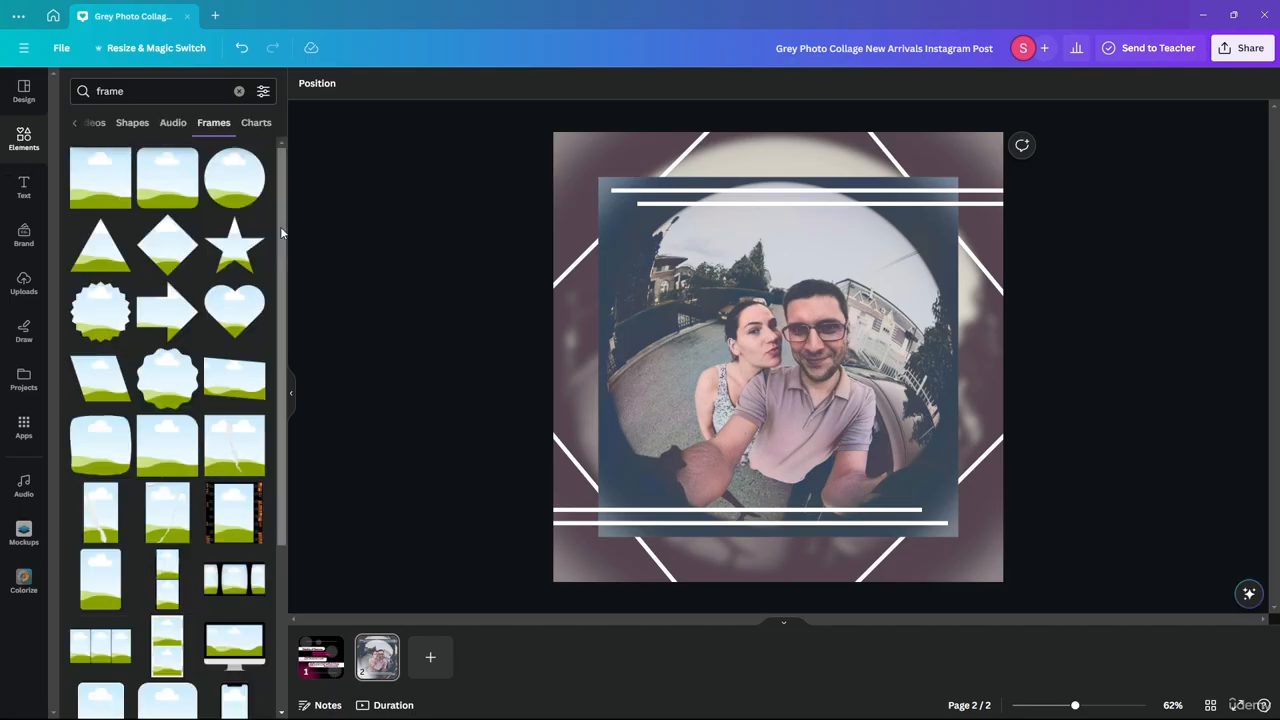
pyautogui.moveTo(245, 311); pyautogui.dragTo(798, 446)
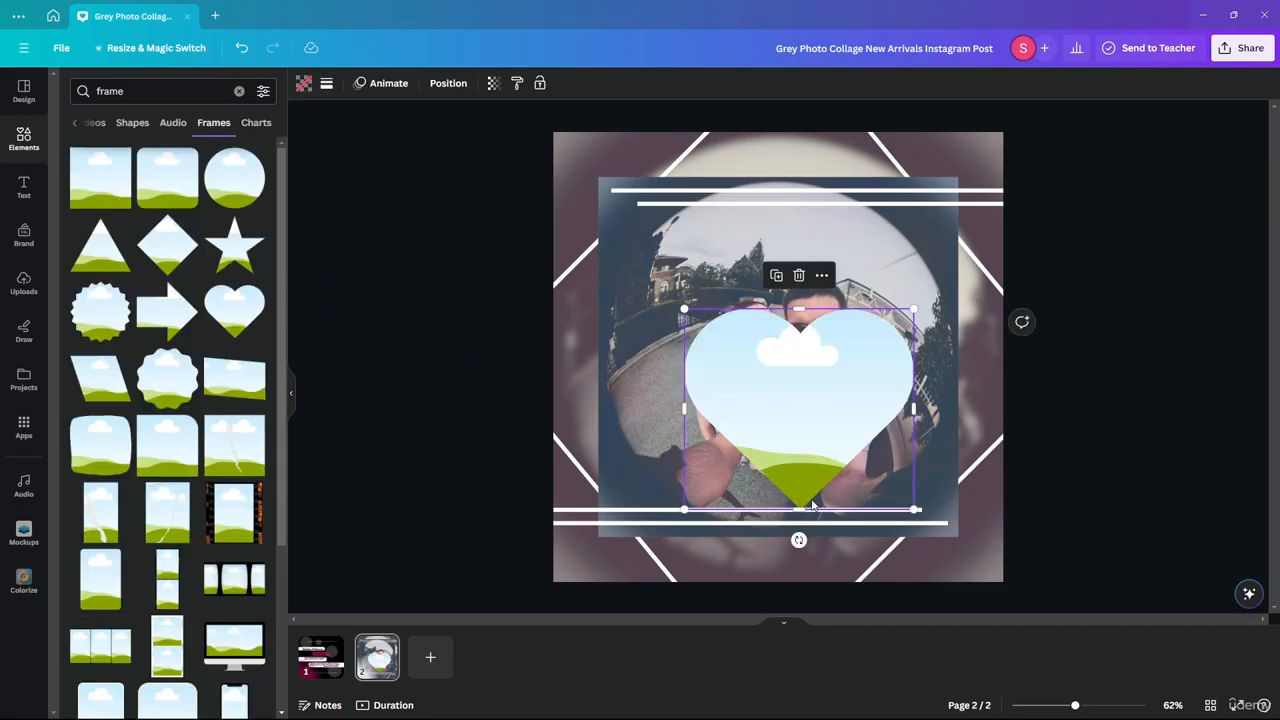
# - Tilt the heart frame counterclockwise, shrink it slightly and position it over the couple's faces
pyautogui.moveTo(798, 540); pyautogui.dragTo(849, 530)
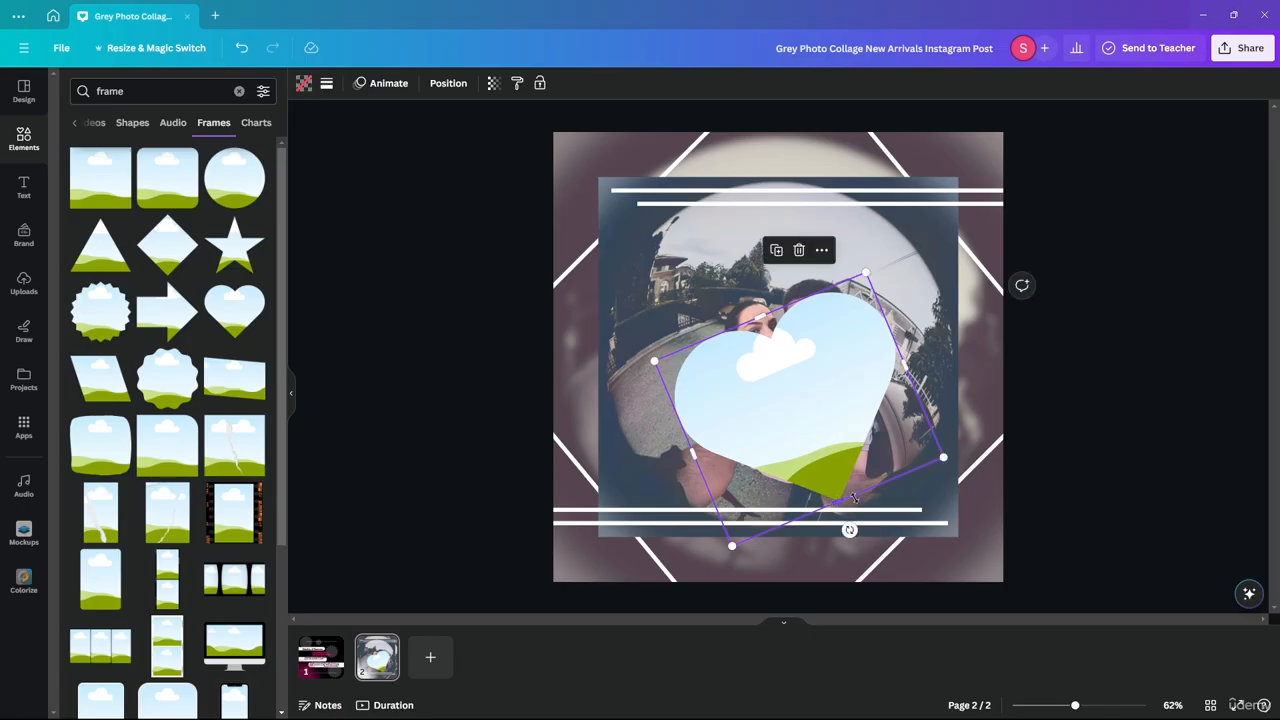
pyautogui.moveTo(829, 477); pyautogui.dragTo(829, 418)
pyautogui.moveTo(943, 398); pyautogui.dragTo(882, 376)
pyautogui.moveTo(772, 348); pyautogui.dragTo(786, 355)
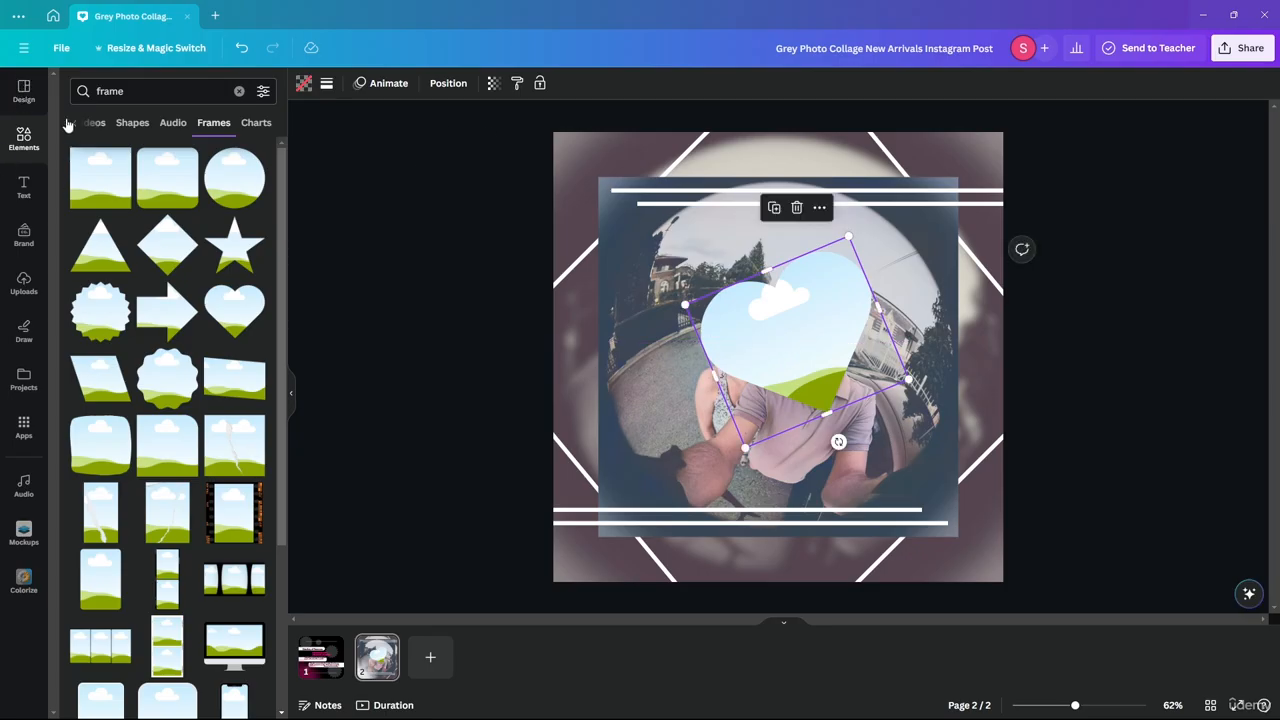
# - Clear the element search and fill the heart frame with the recently used black-and-white selfie
pyautogui.click(239, 91)
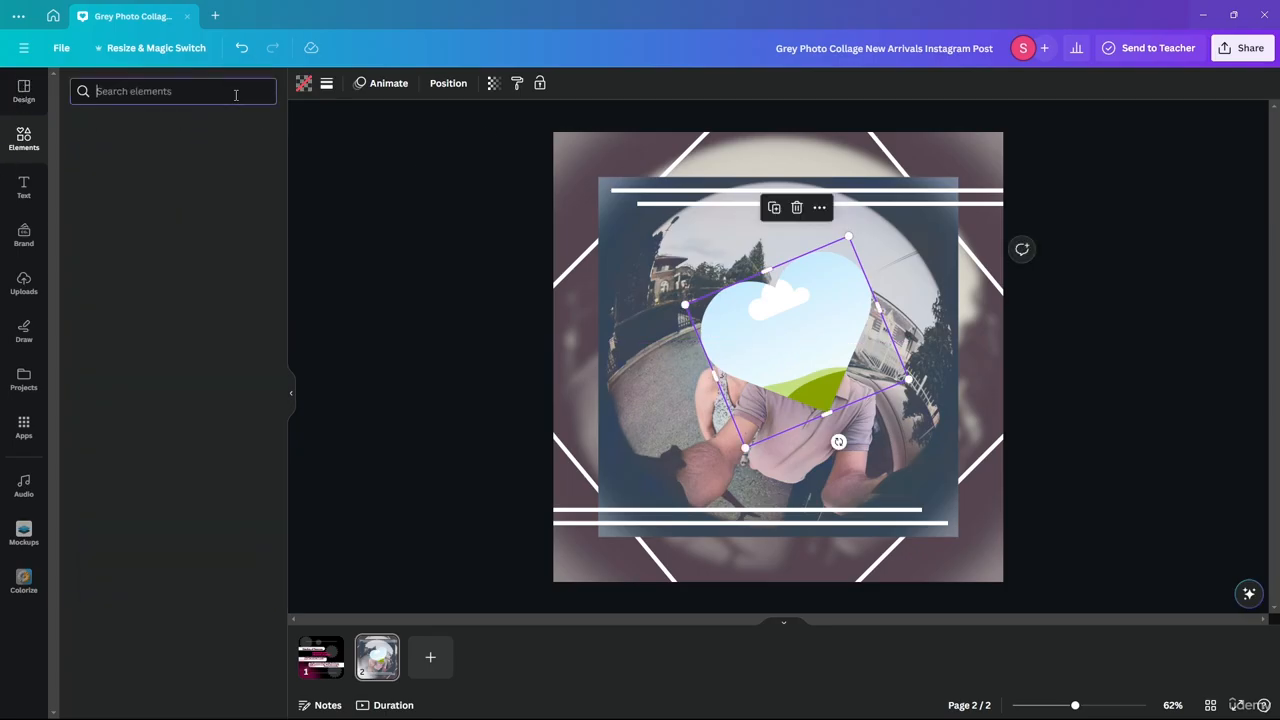
pyautogui.click(21, 142)
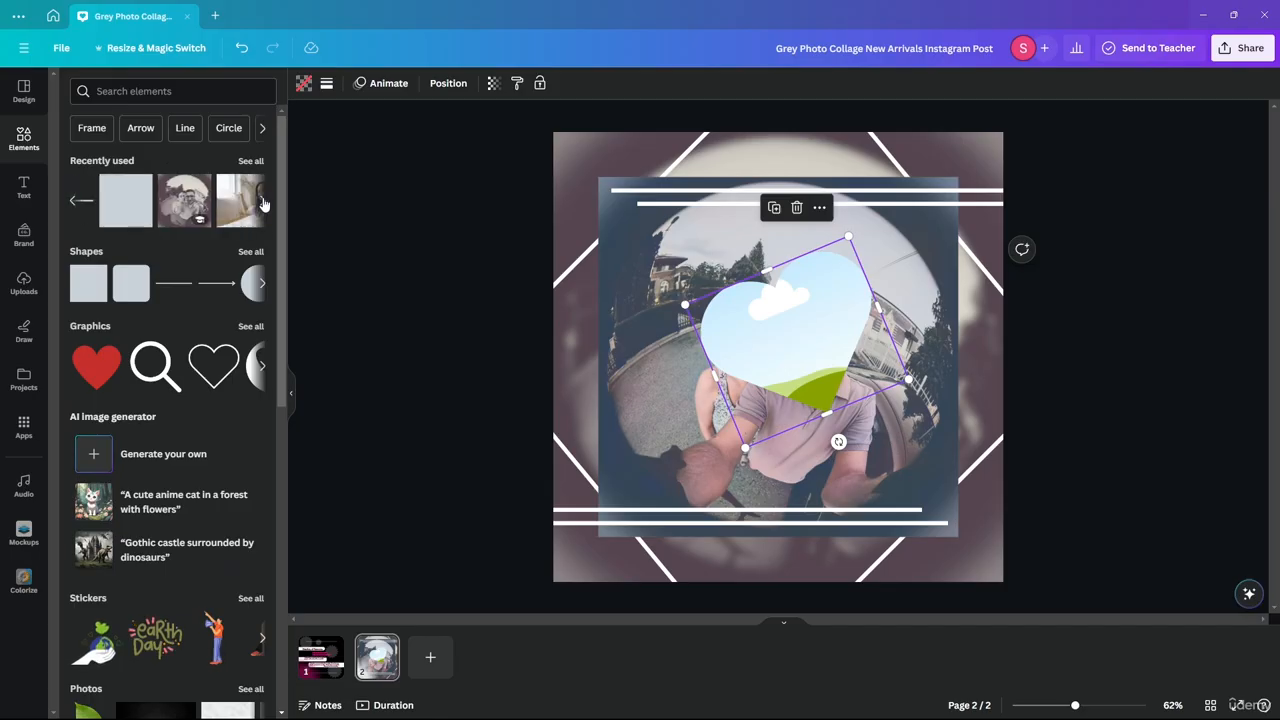
pyautogui.click(263, 203)
pyautogui.moveTo(225, 200); pyautogui.dragTo(790, 340)
# - Rotate the black-and-white selfie inside the heart frame upright by 22.2 degrees, enlarge it and shift it toward the matching faces beneath
pyautogui.doubleClick(823, 401)
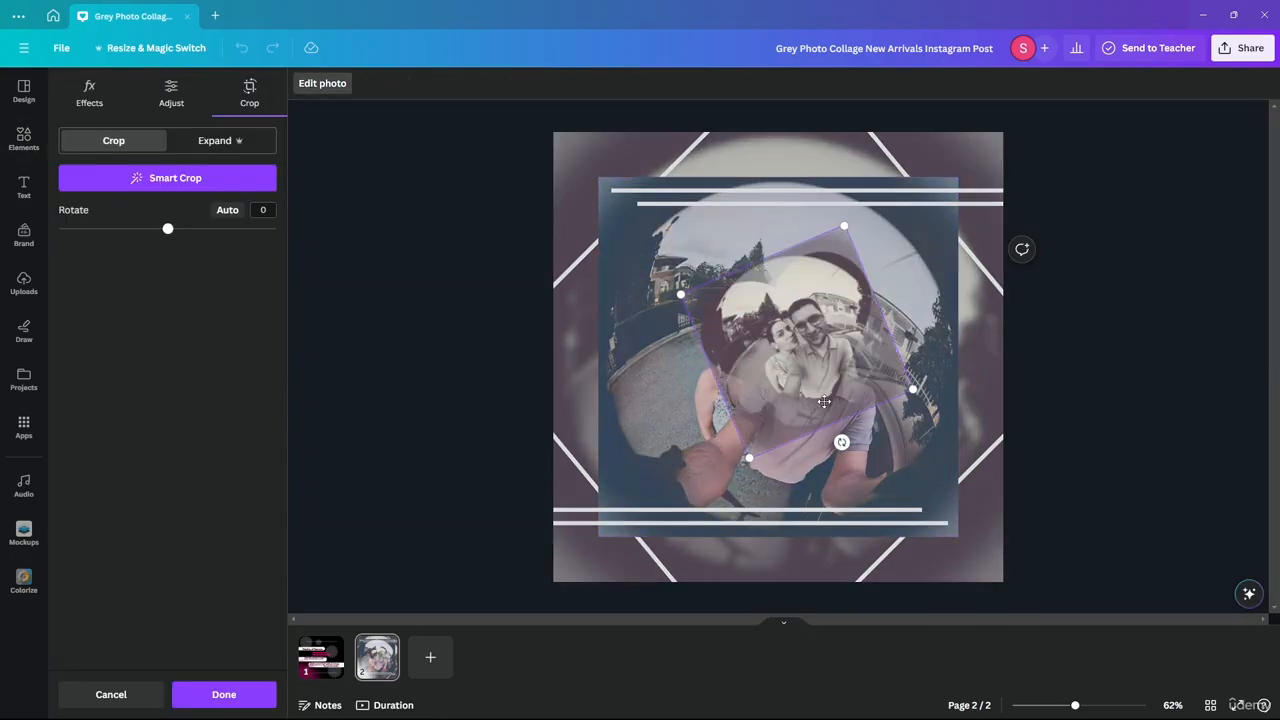
pyautogui.moveTo(843, 441); pyautogui.dragTo(806, 593)
pyautogui.moveTo(895, 440); pyautogui.dragTo(1000, 551)
pyautogui.moveTo(934, 466); pyautogui.dragTo(822, 401)
pyautogui.moveTo(748, 504); pyautogui.dragTo(754, 497)
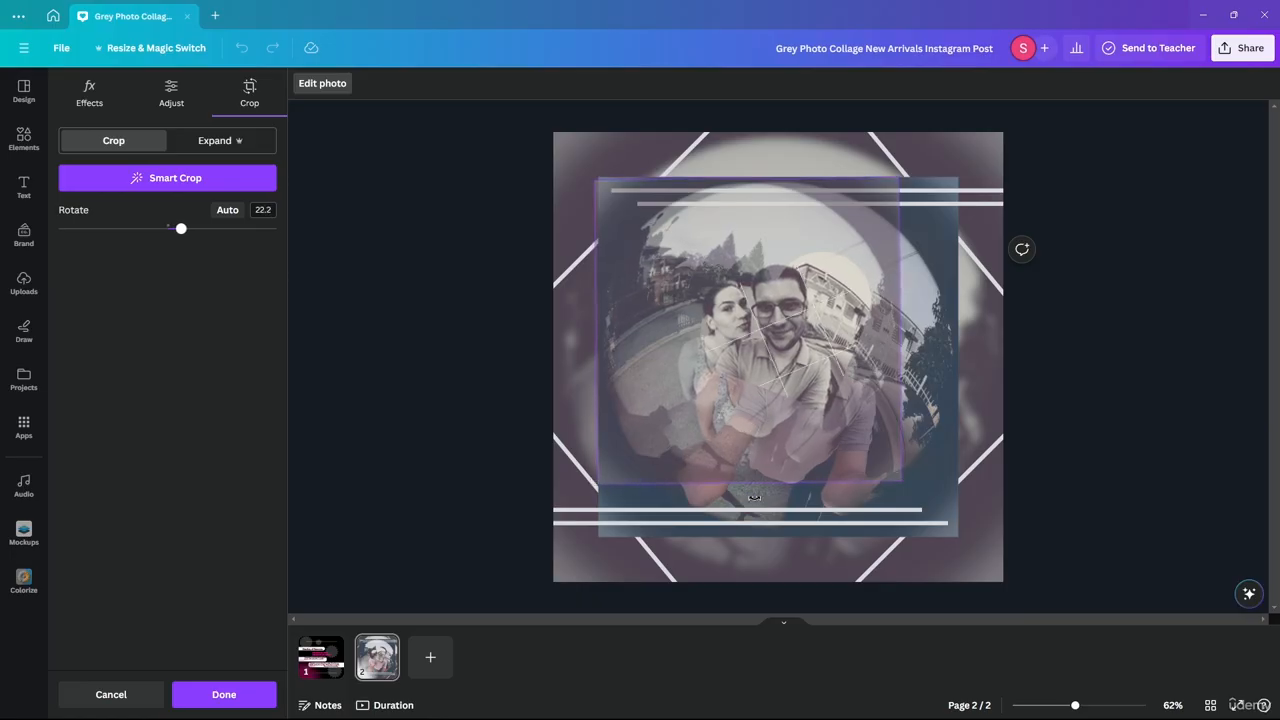
# - Enlarge the cropped selfie to the underlying photo's size, fine-tune its rotation to 22.7, align both images and apply the crop
pyautogui.moveTo(743, 423); pyautogui.dragTo(747, 420)
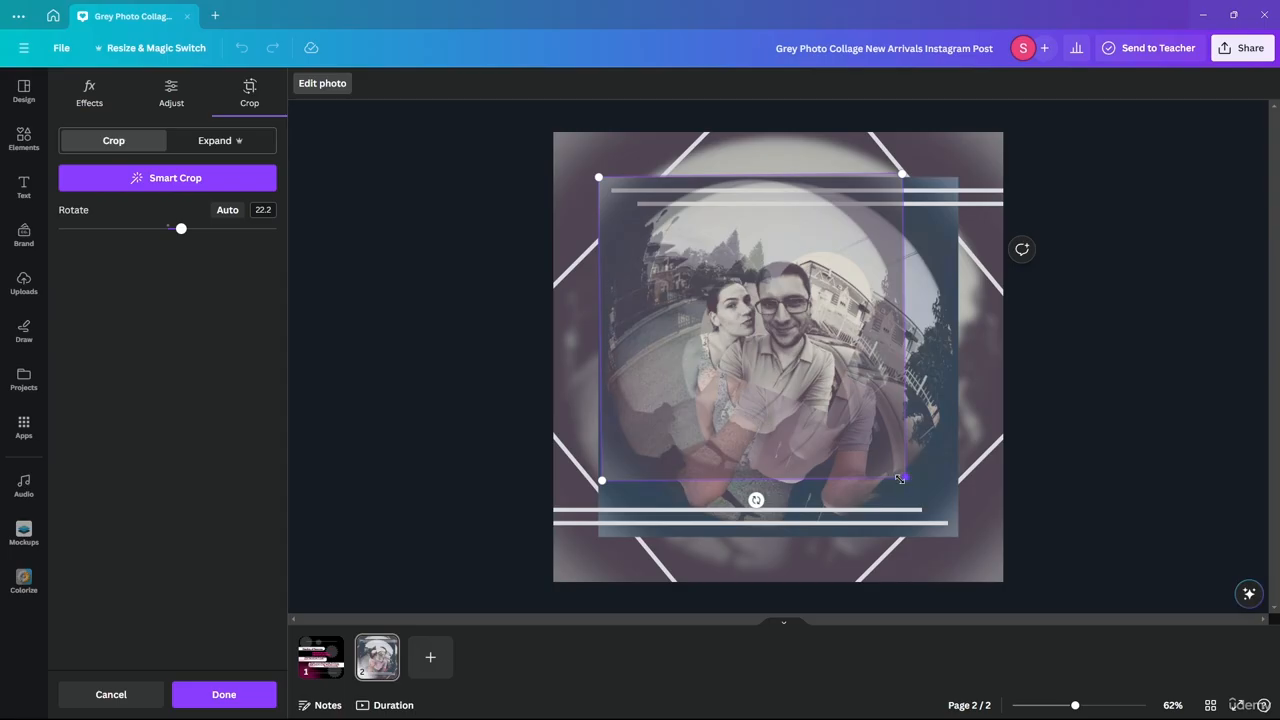
pyautogui.moveTo(900, 479); pyautogui.dragTo(963, 535)
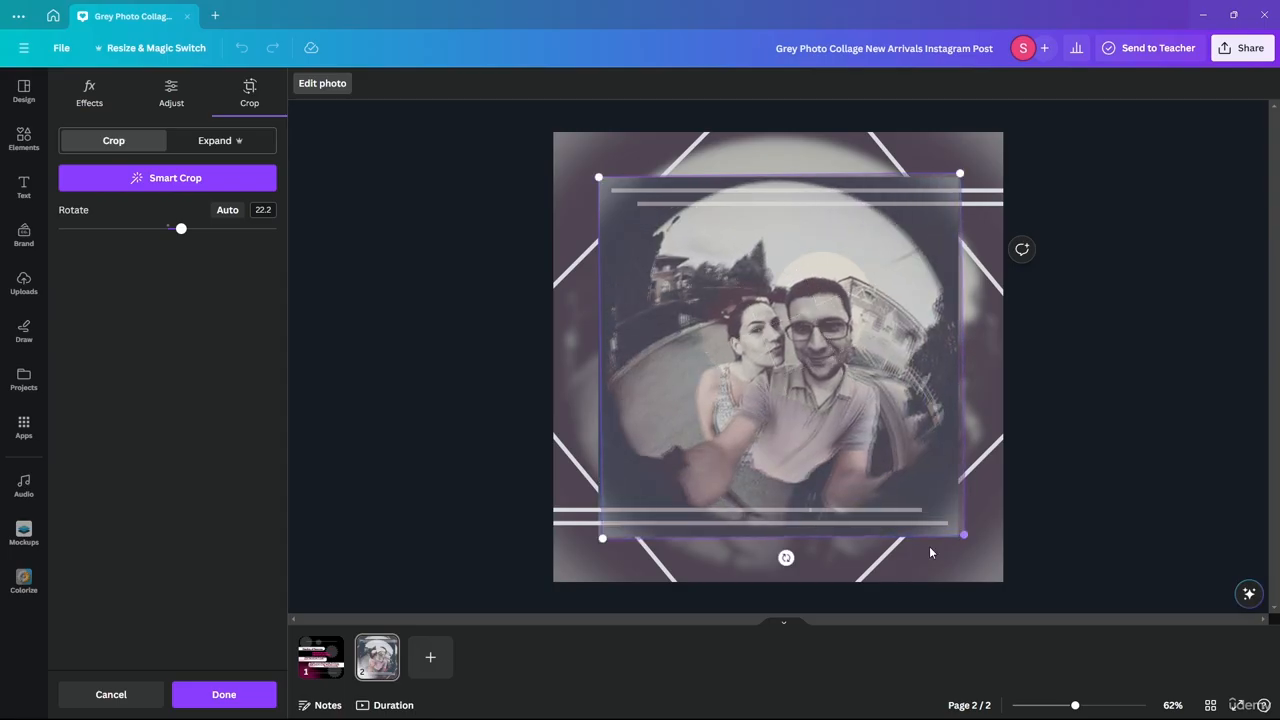
pyautogui.moveTo(786, 558); pyautogui.dragTo(783, 558)
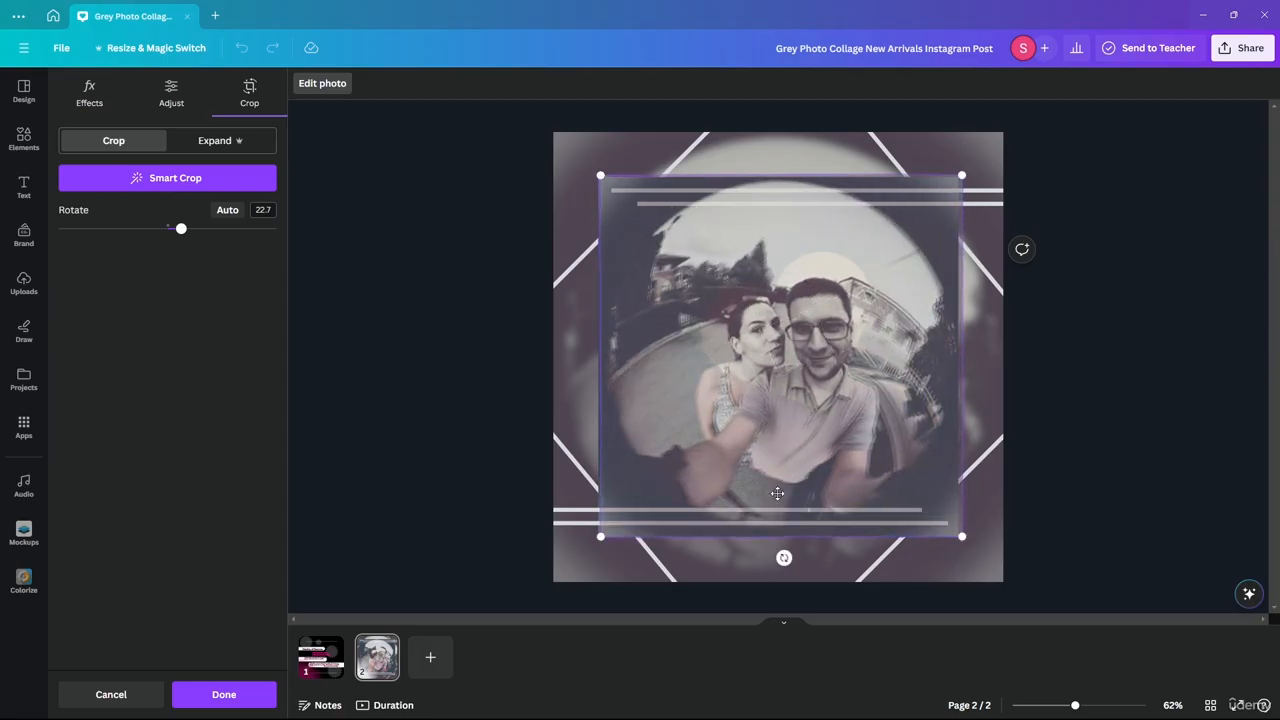
pyautogui.moveTo(781, 438); pyautogui.dragTo(777, 433)
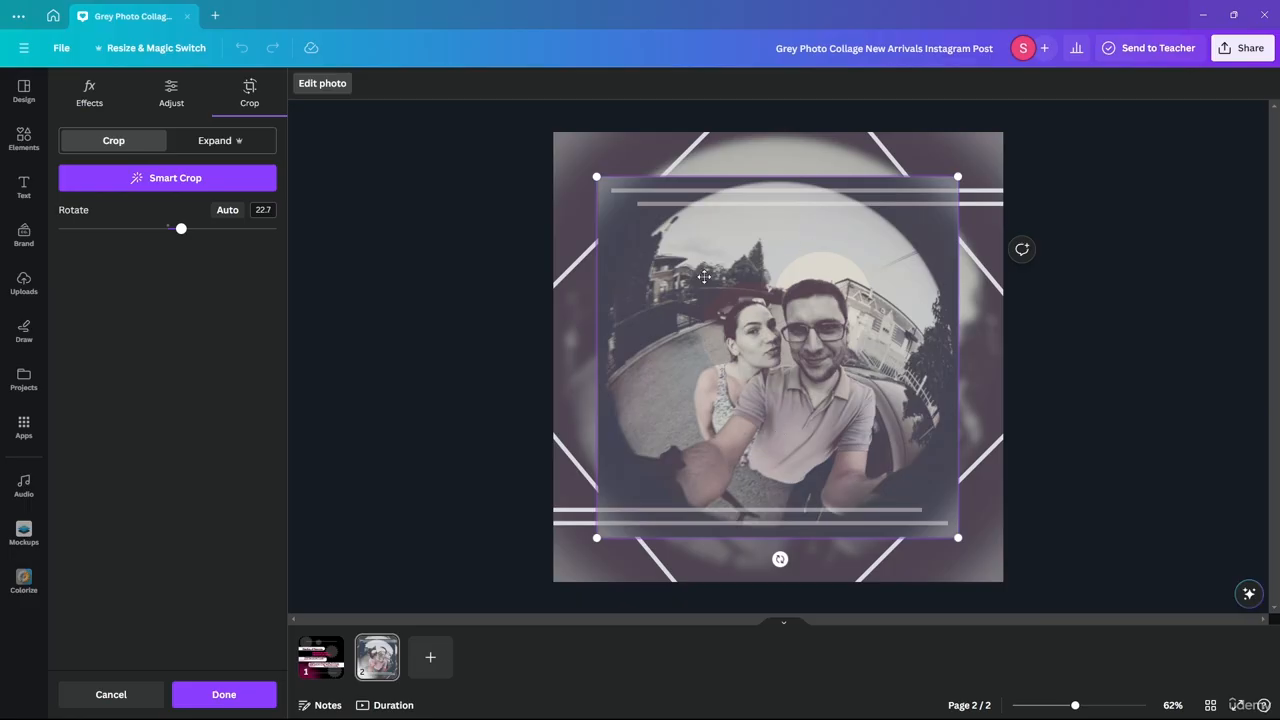
pyautogui.doubleClick(796, 405)
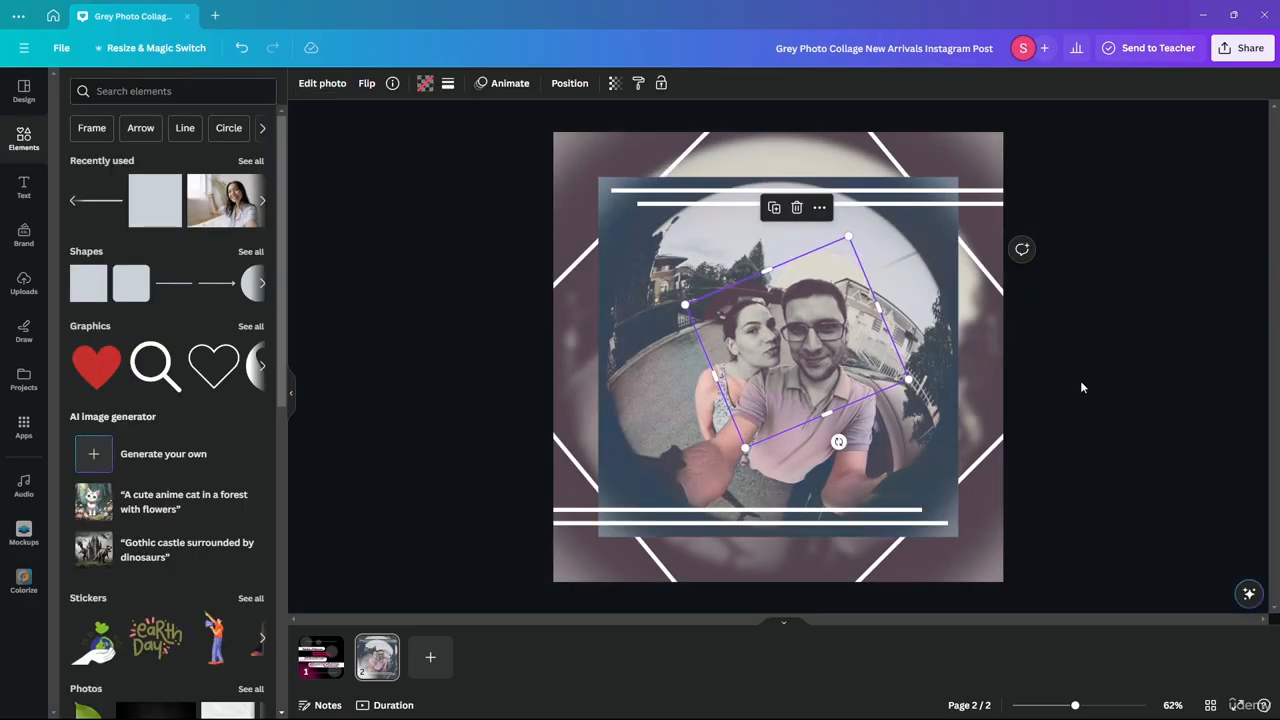
pyautogui.click(1112, 342)
# - Look through the available photo filters for the heart photo and open its image adjustments
pyautogui.click(802, 344)
pyautogui.click(322, 83)
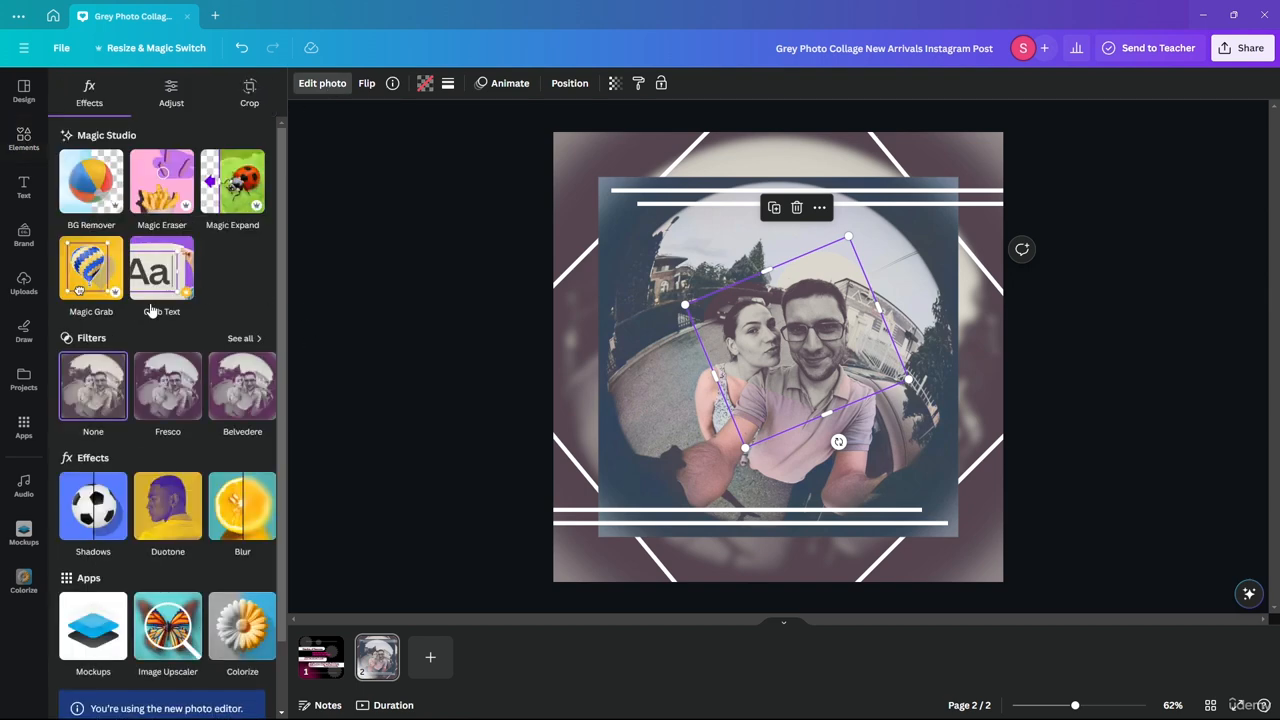
pyautogui.click(240, 342)
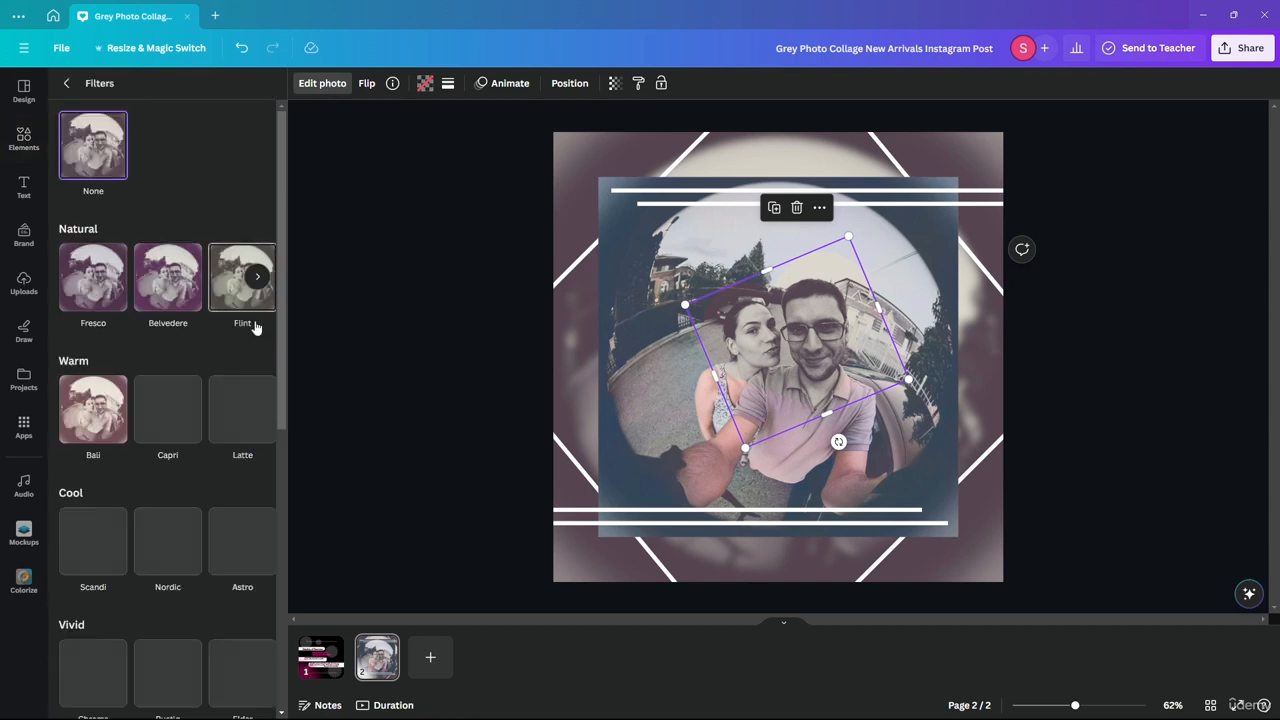
pyautogui.scroll(-3, 173, 360)
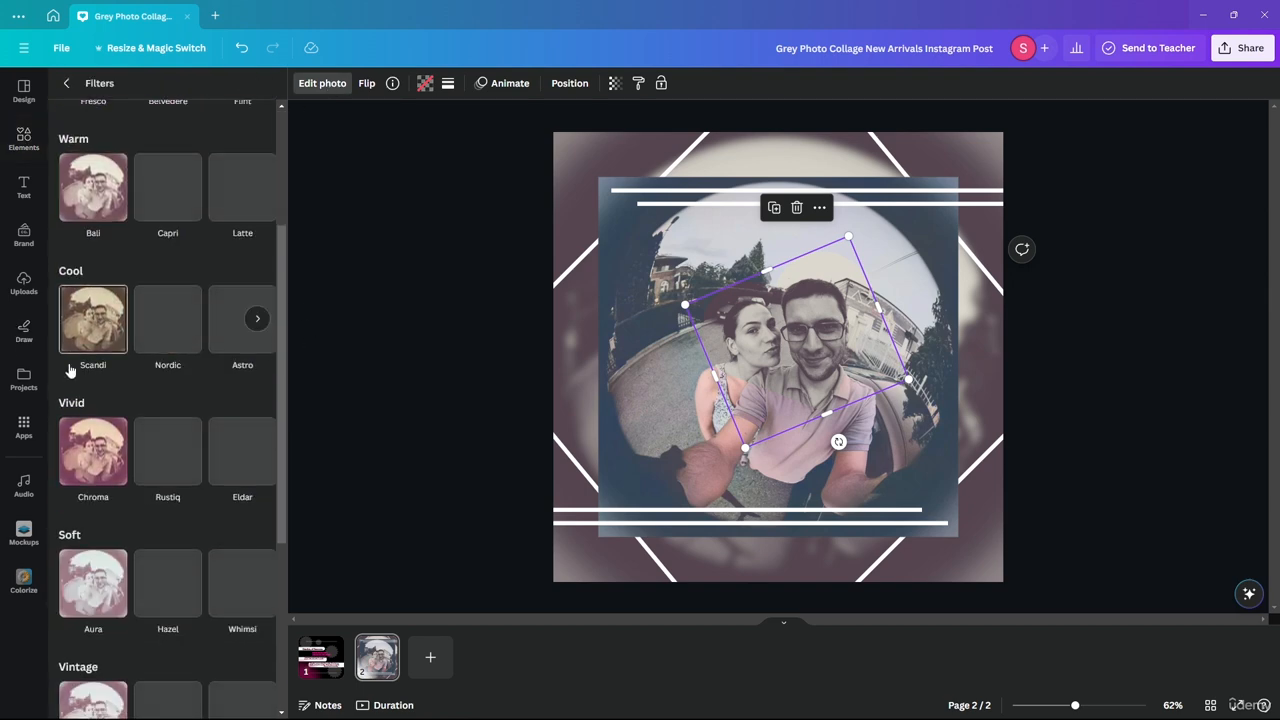
pyautogui.scroll(5, 250, 320)
pyautogui.click(66, 83)
pyautogui.click(168, 98)
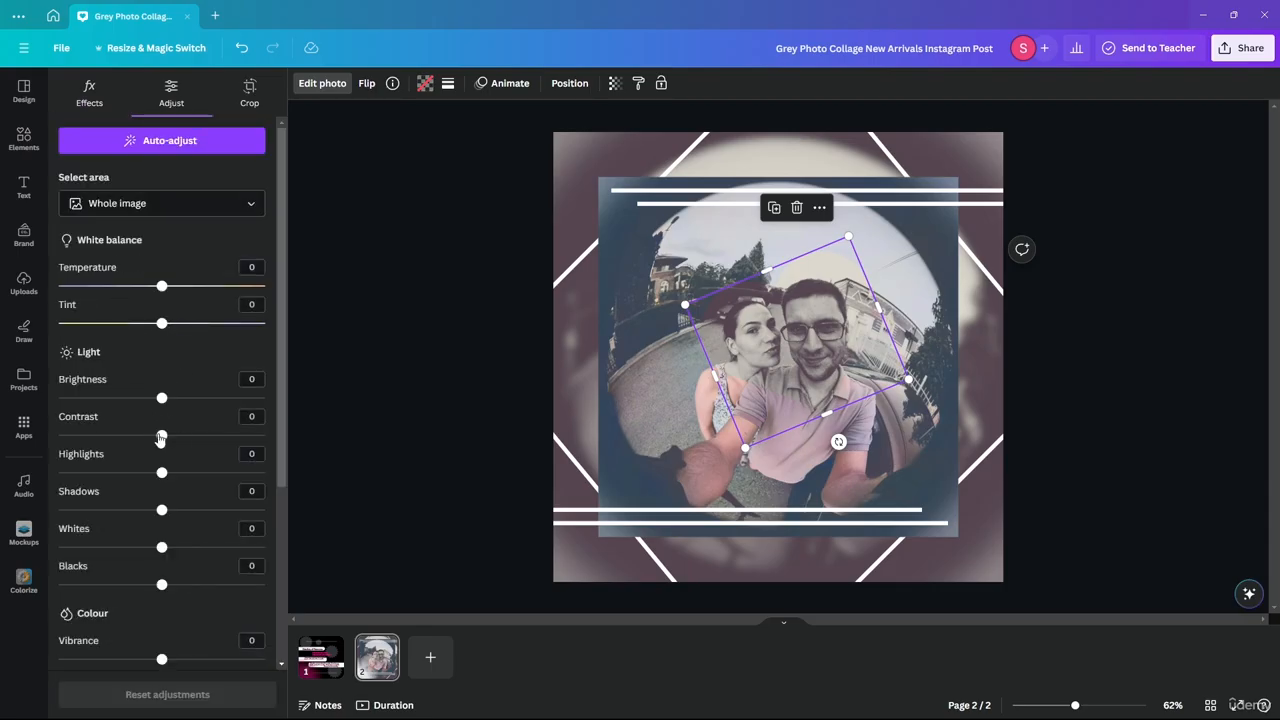
# - Try the heart photo at brightness -14 with contrast at 100 and at 2
pyautogui.moveTo(160, 437); pyautogui.dragTo(246, 440)
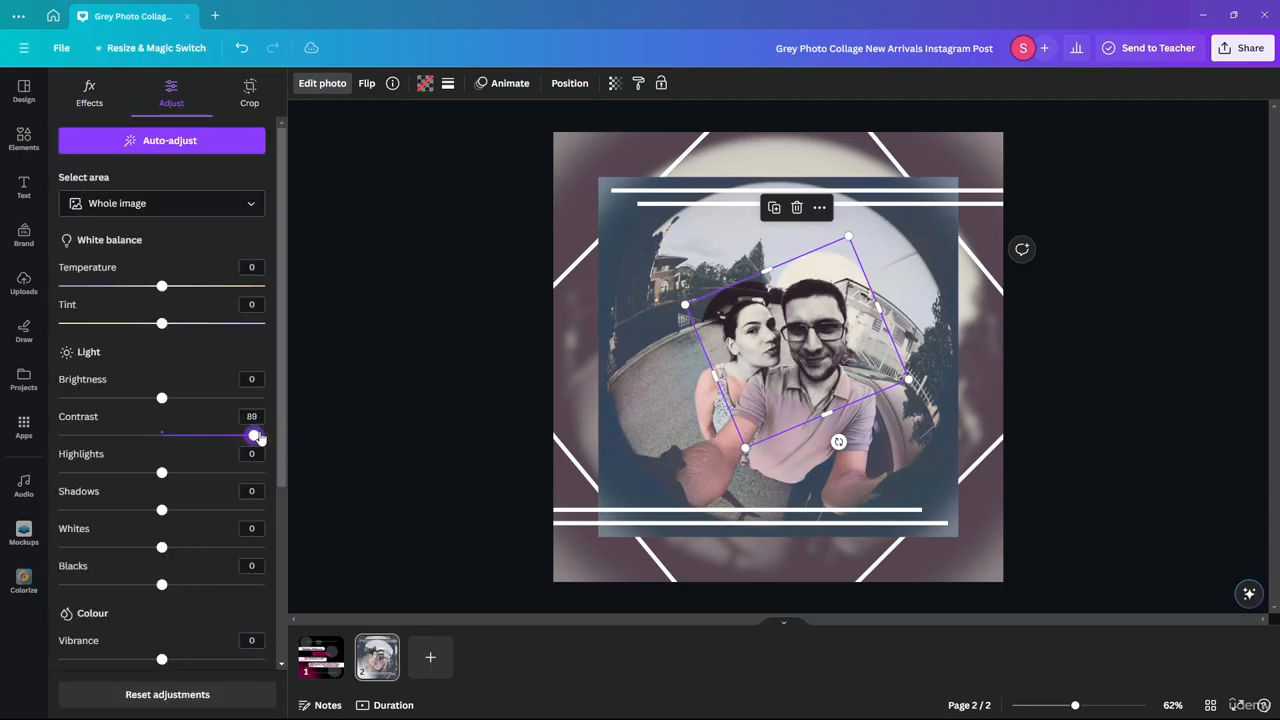
pyautogui.moveTo(165, 402)
pyautogui.mouseDown()
pyautogui.moveTo(360, 412)
pyautogui.moveTo(80, 402)
pyautogui.moveTo(149, 410)
pyautogui.mouseUp()
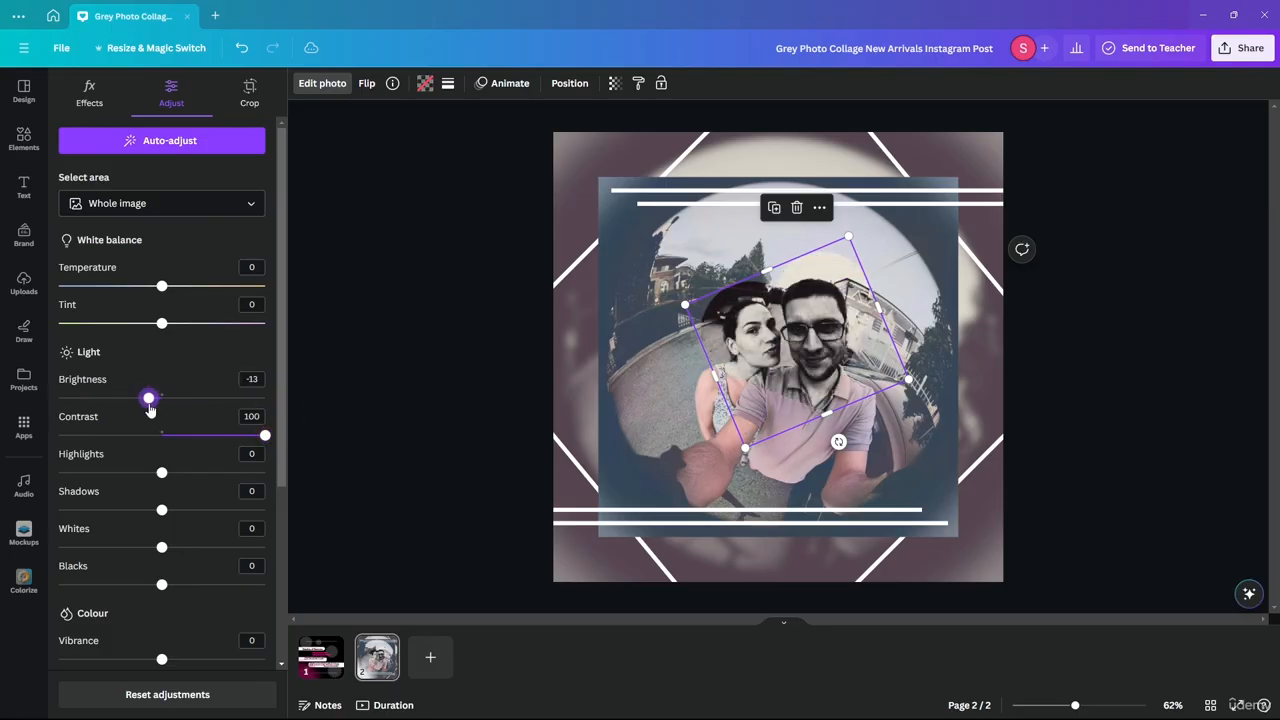
pyautogui.moveTo(265, 435); pyautogui.dragTo(166, 445)
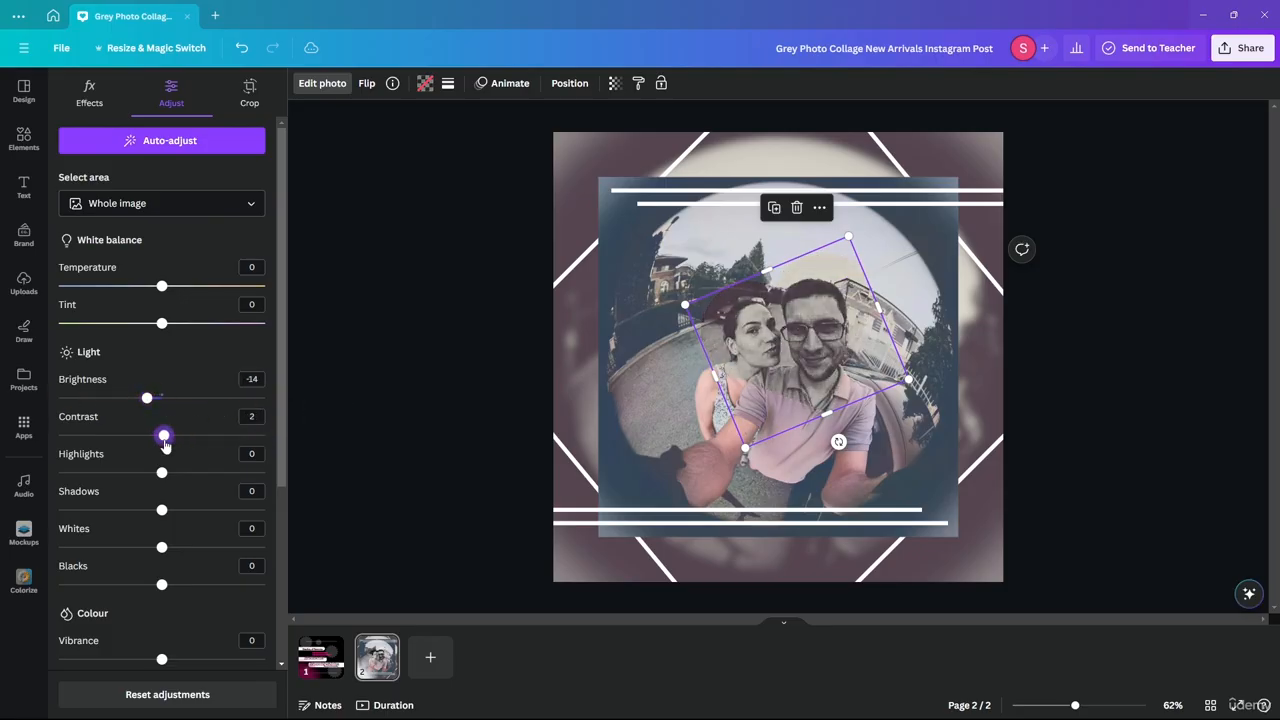
# - Set the heart photo's brightness to 35, contrast to -100, highlights to 72, shadows to -100, whites to 22 and blacks to 57
pyautogui.moveTo(149, 399); pyautogui.dragTo(200, 400)
pyautogui.moveTo(166, 442); pyautogui.dragTo(6, 437)
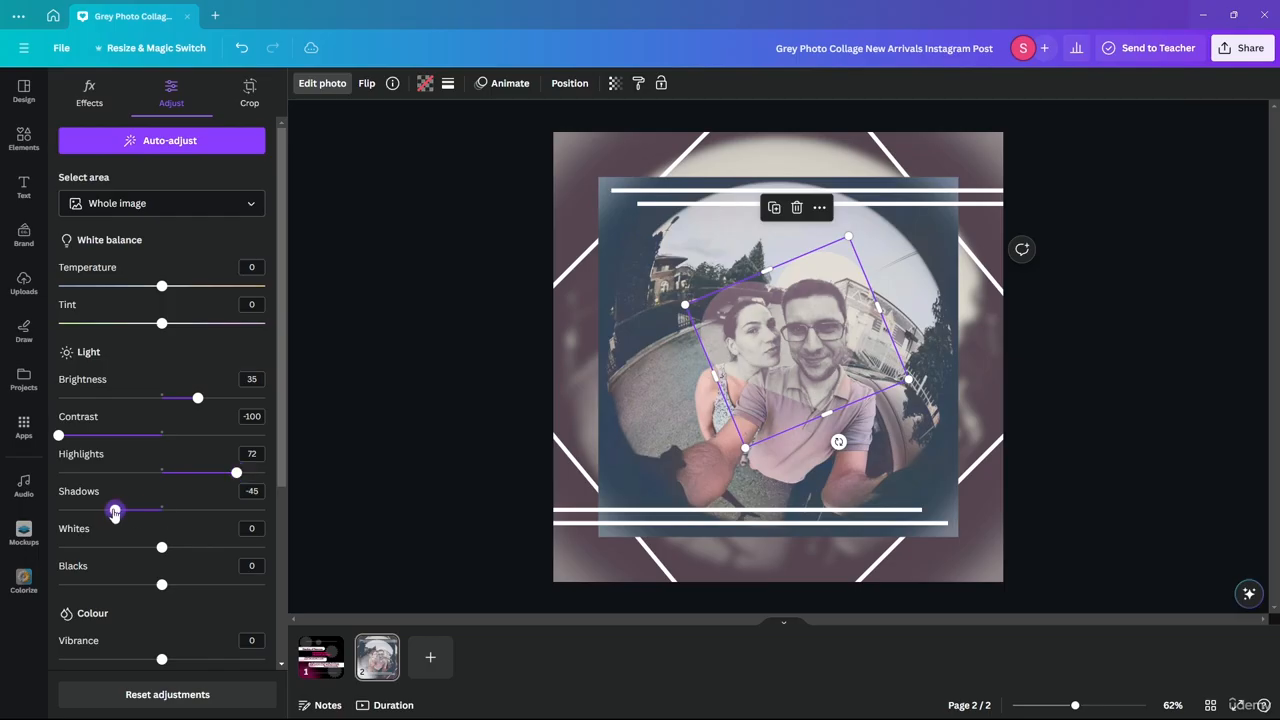
pyautogui.moveTo(115, 513); pyautogui.dragTo(69, 513)
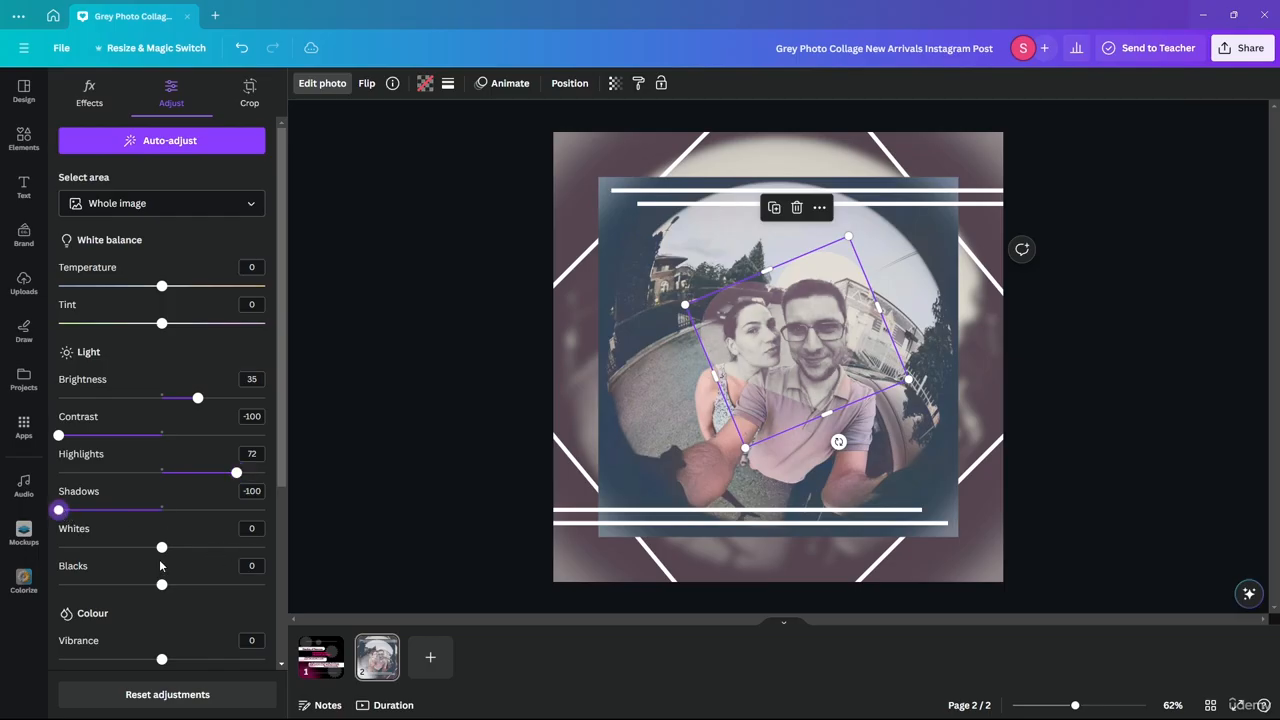
pyautogui.moveTo(162, 555); pyautogui.dragTo(221, 587)
pyautogui.scroll(-2, 131, 485)
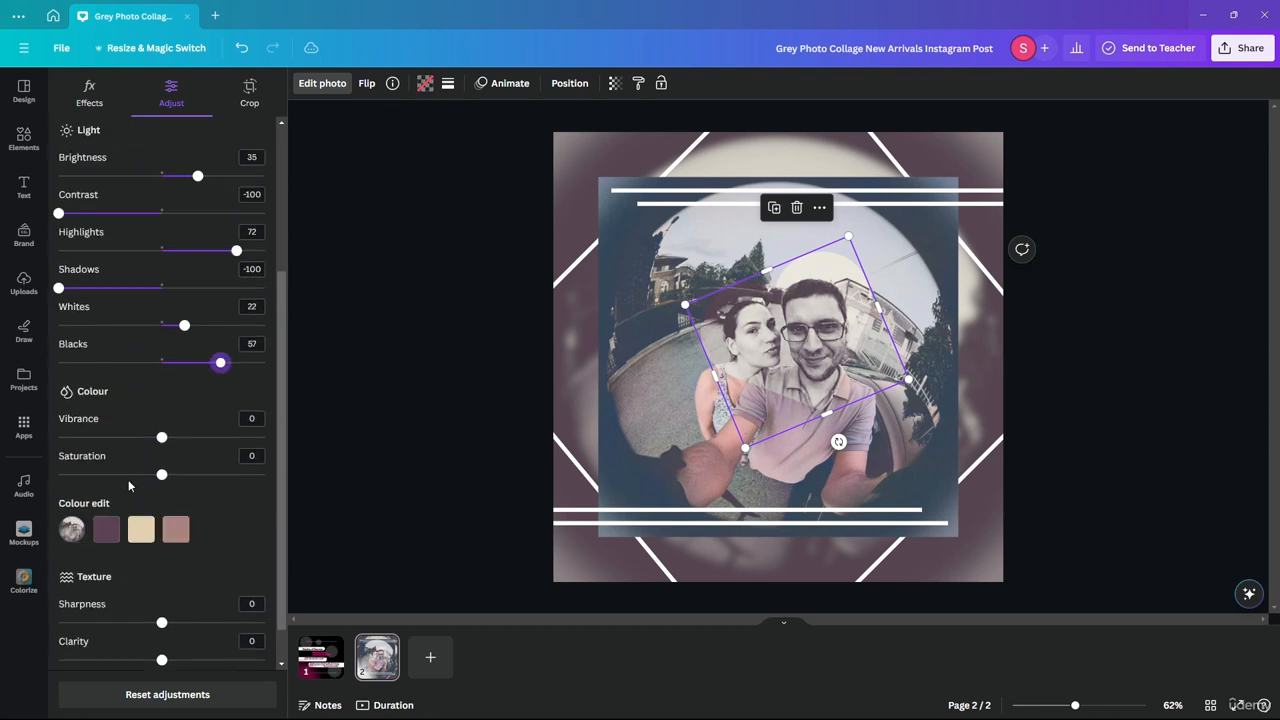
pyautogui.scroll(-1, 86, 485)
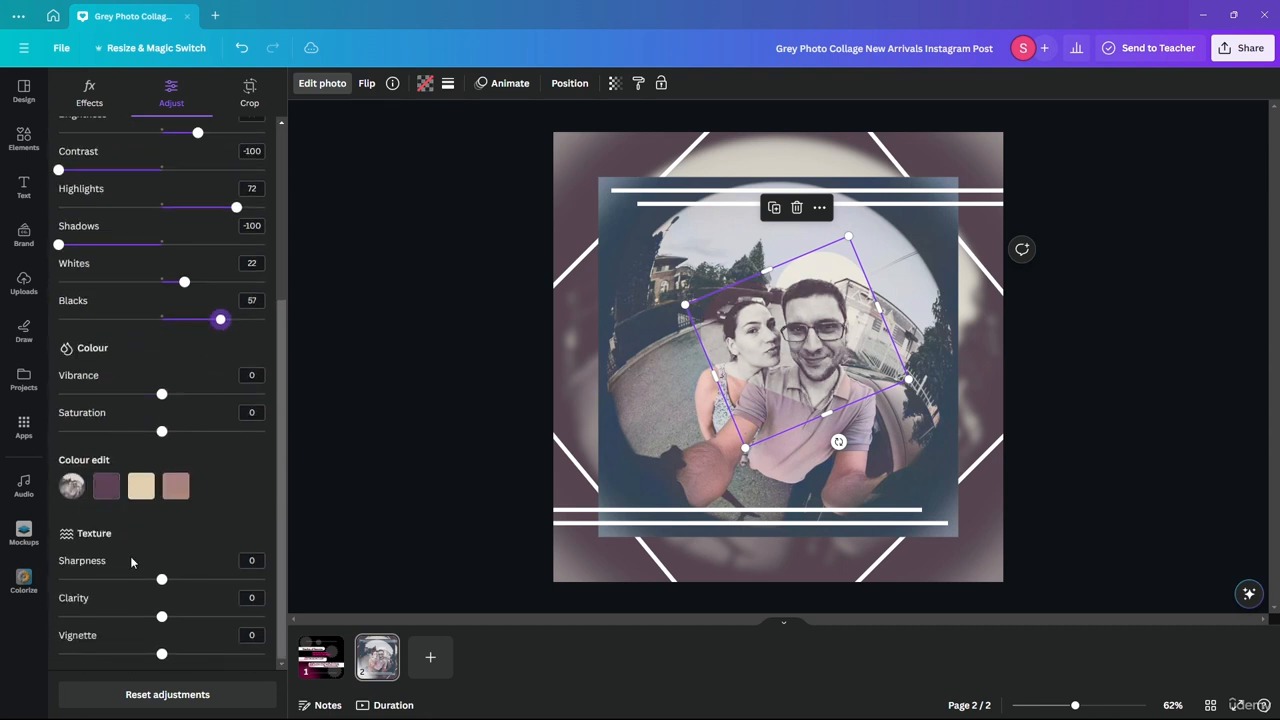
pyautogui.scroll(3, 129, 540)
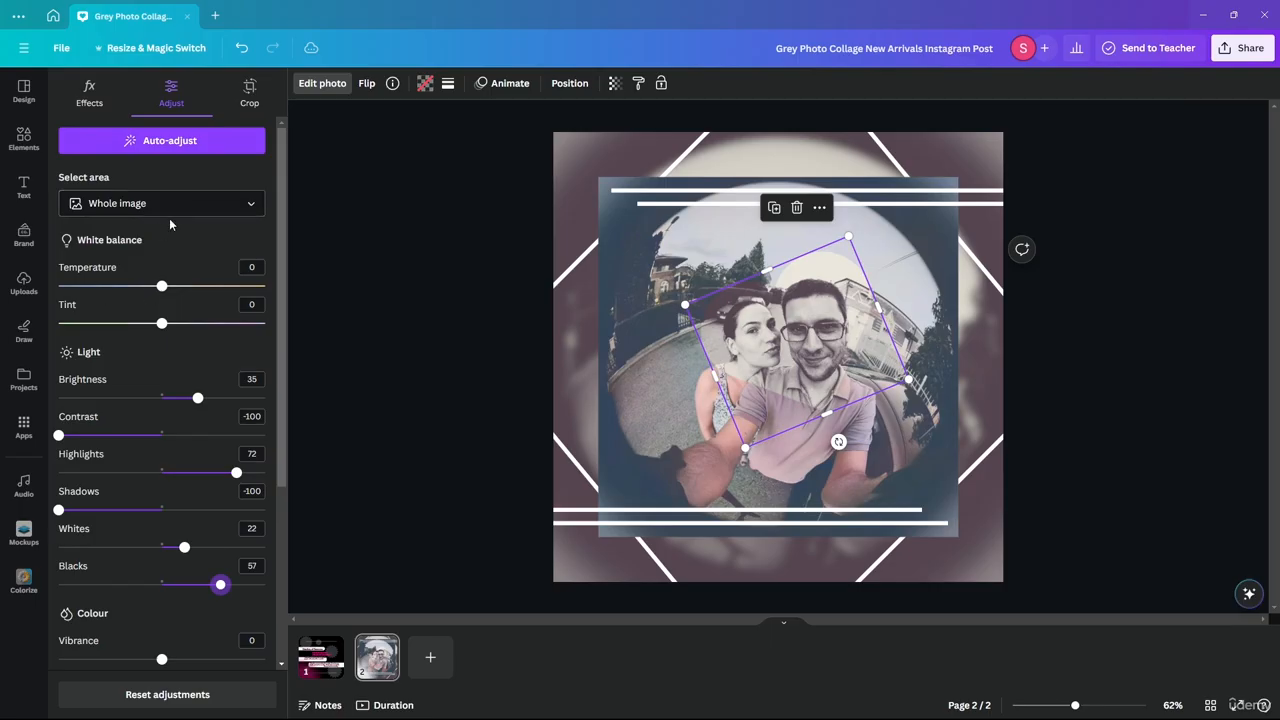
pyautogui.scroll(-3, 140, 375)
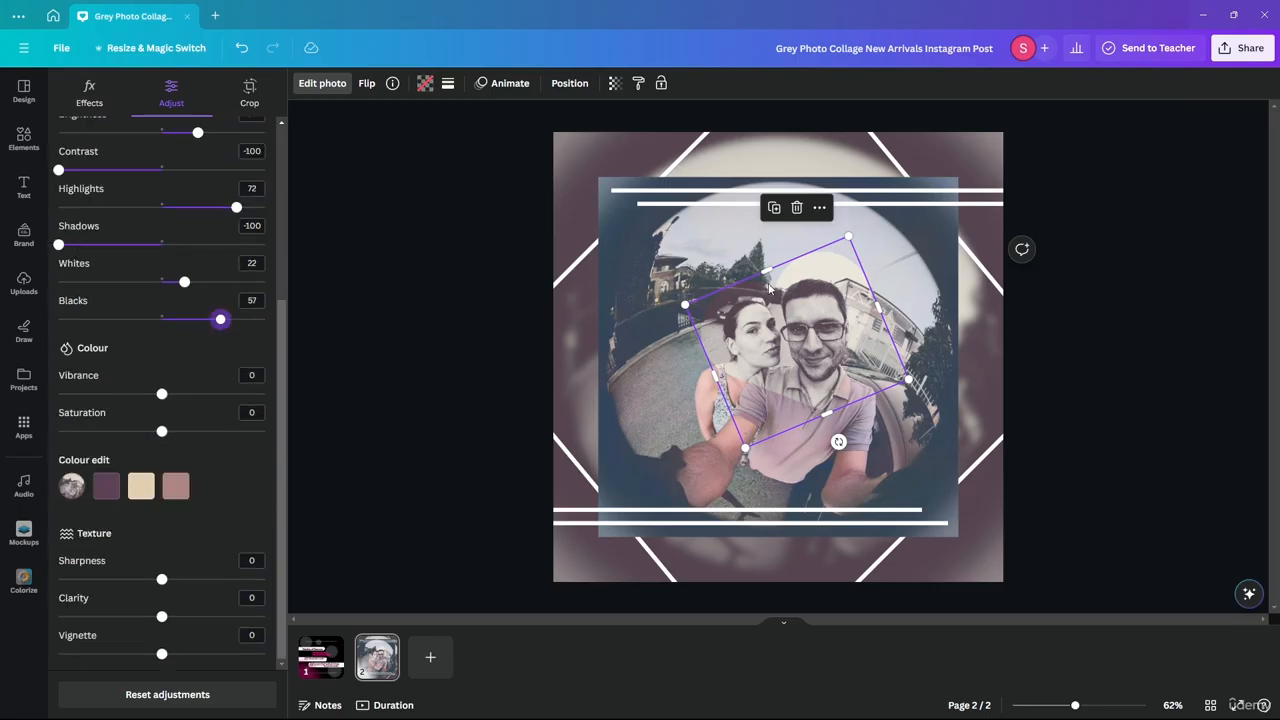
# - Add a solid black border with a weight of 20 to the heart photo and deselect it
pyautogui.click(448, 84)
pyautogui.click(510, 124)
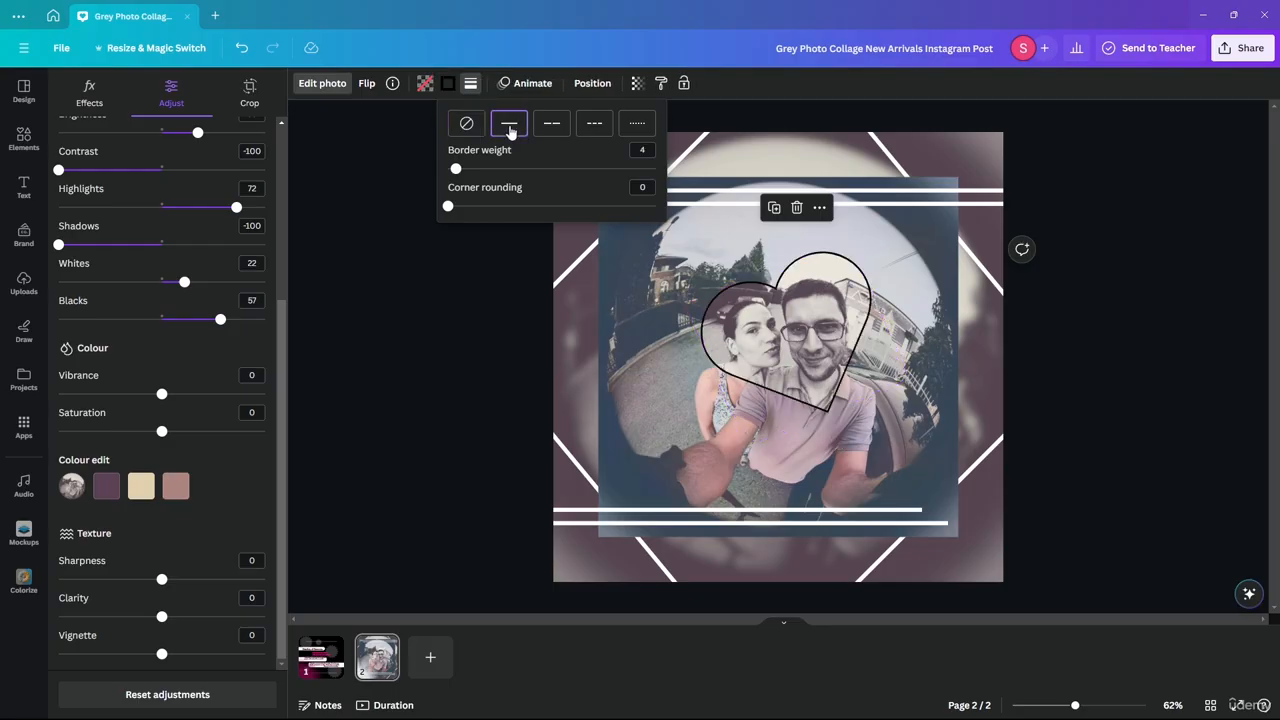
pyautogui.moveTo(458, 170); pyautogui.dragTo(489, 169)
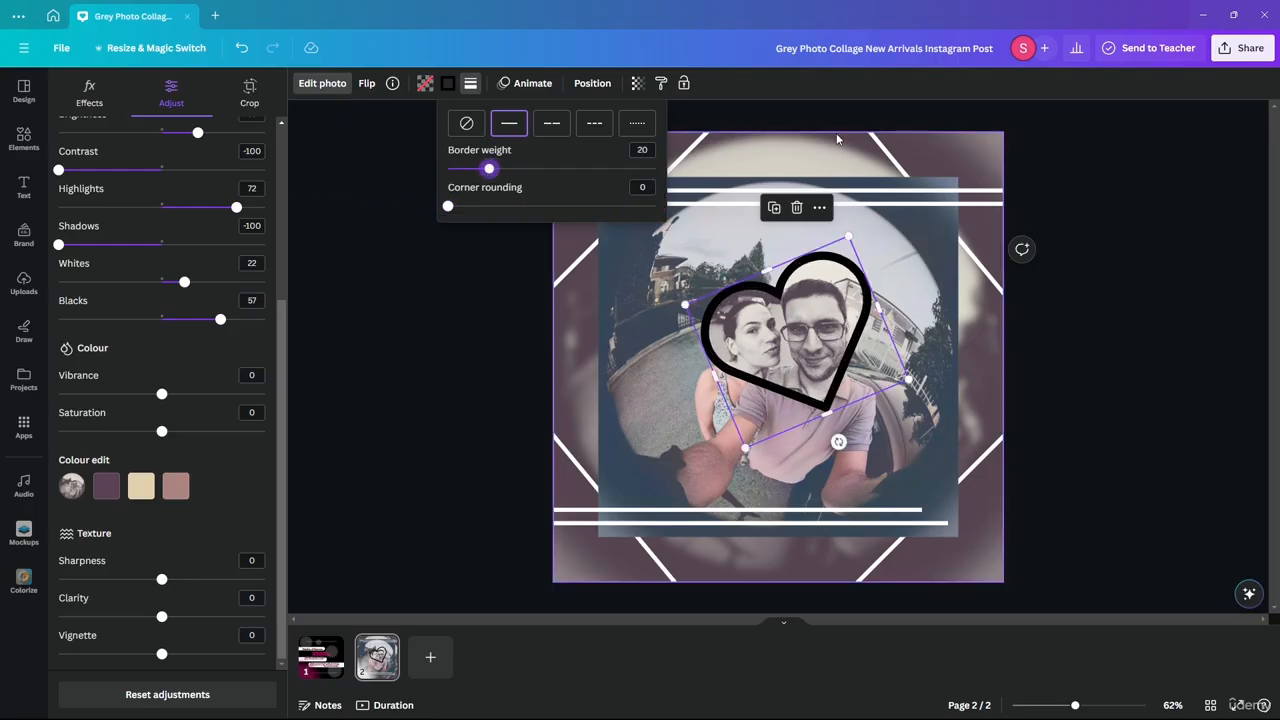
pyautogui.click(438, 252)
pyautogui.click(403, 290)
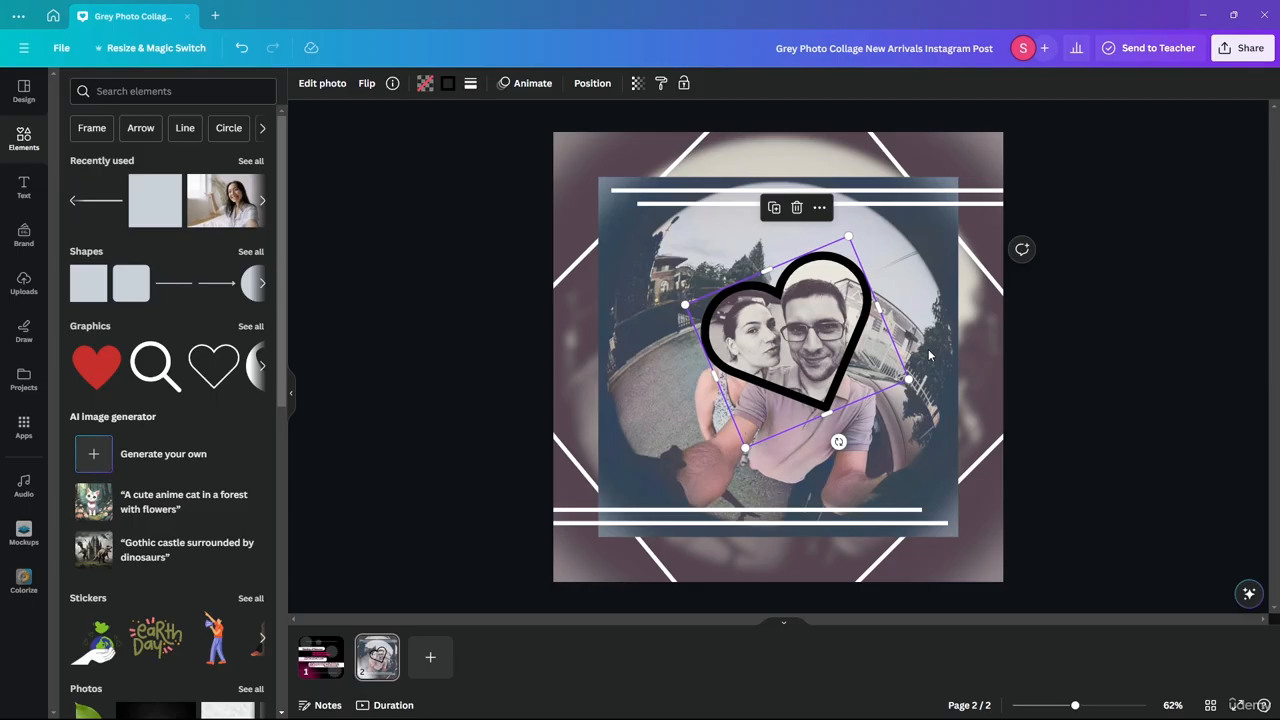
pyautogui.click(1096, 354)
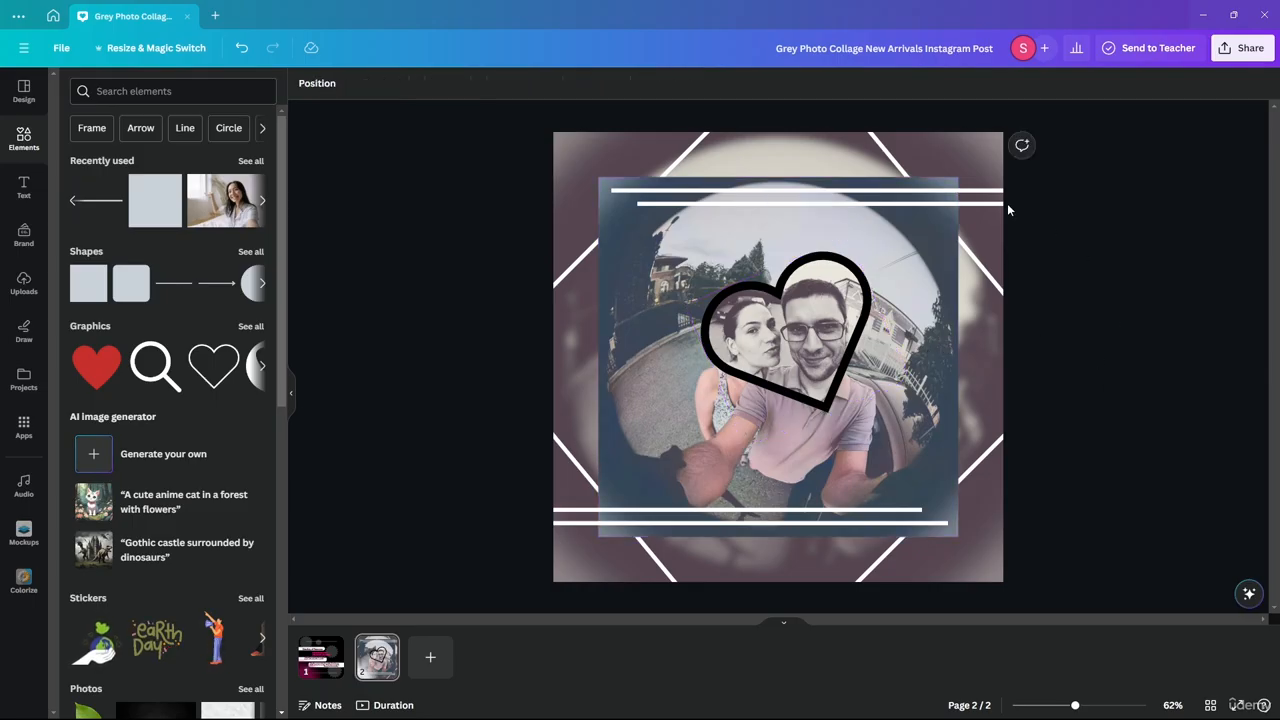